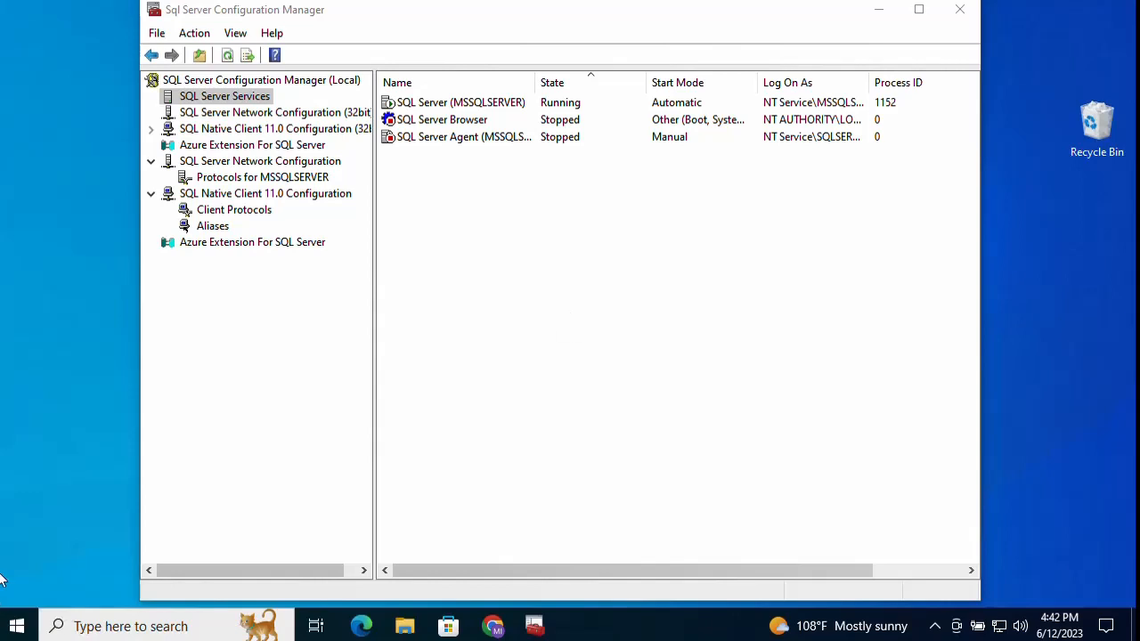
Step: Bring Configuration Manager forward and widen its Name column so full service names like SQL Server (MSSQLSERVER) show
{"action": "left_click", "coordinate": [279, 17]}
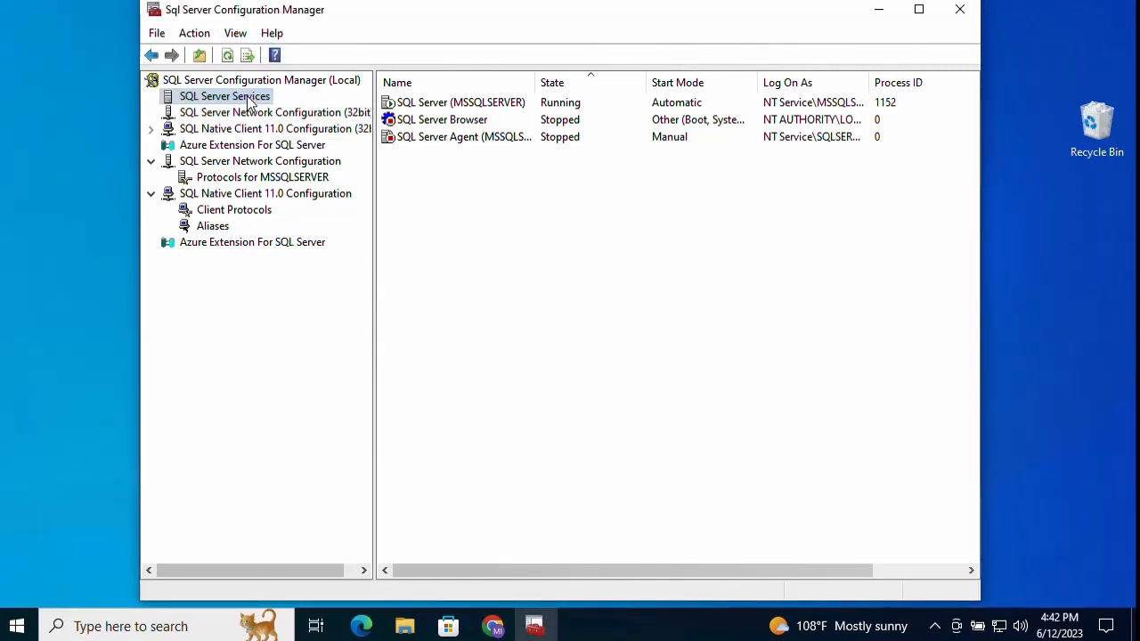
{"action": "left_click_drag", "start_coordinate": [536, 86], "coordinate": [576, 91]}
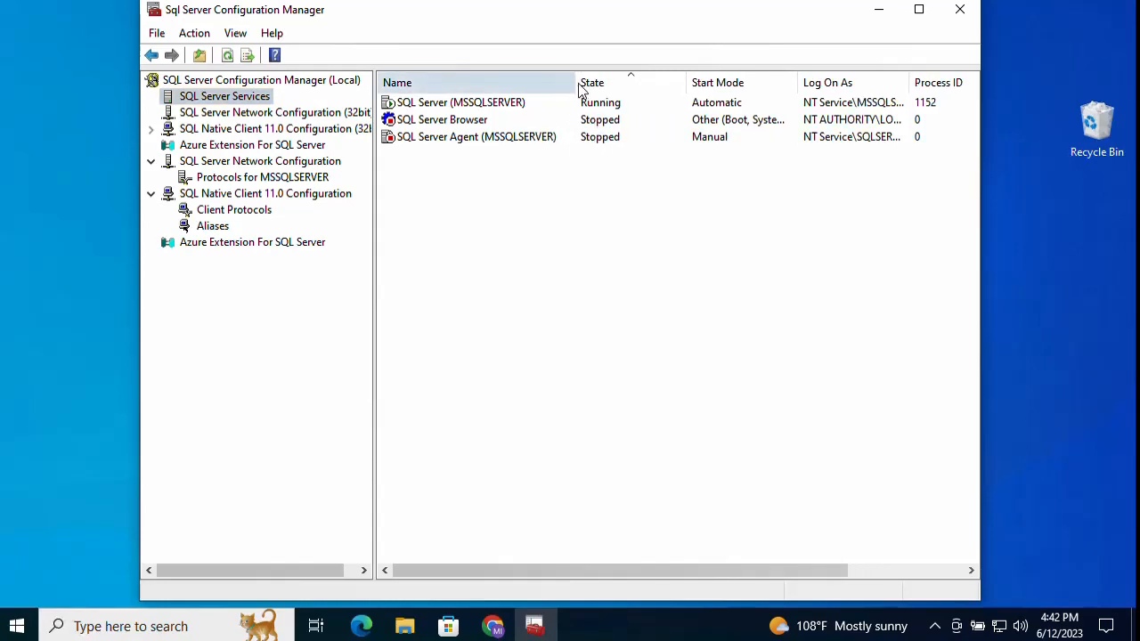
Step: Stop the SQL Server (MSSQLSERVER) service so it shows Stopped with process ID 0
{"action": "left_click", "coordinate": [490, 106]}
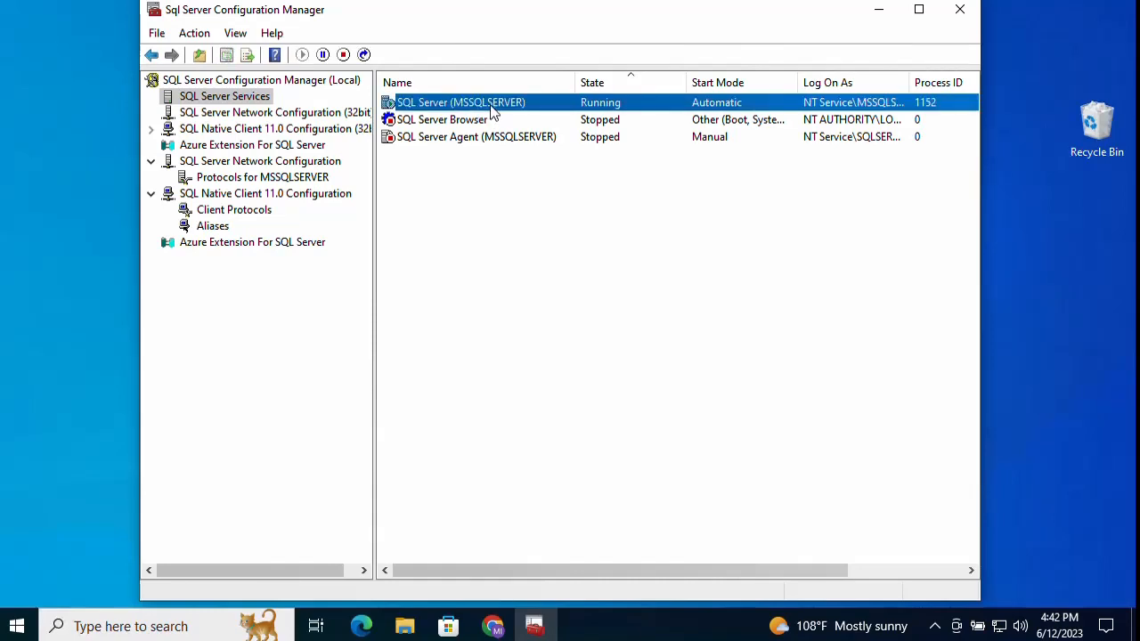
{"action": "right_click", "coordinate": [491, 107]}
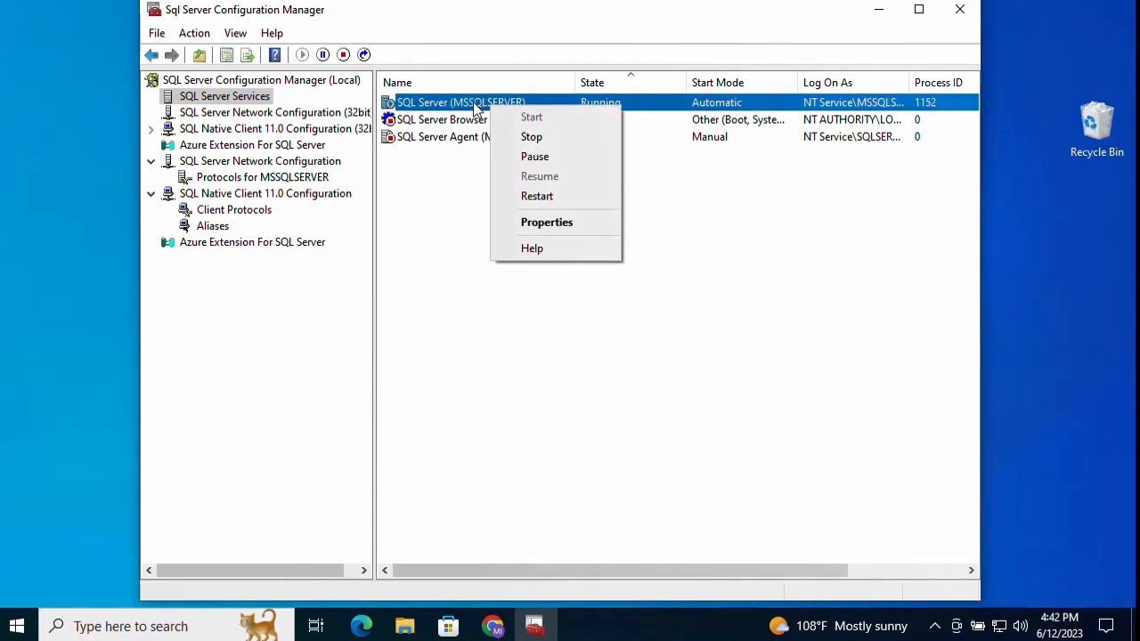
{"action": "left_click", "coordinate": [555, 137]}
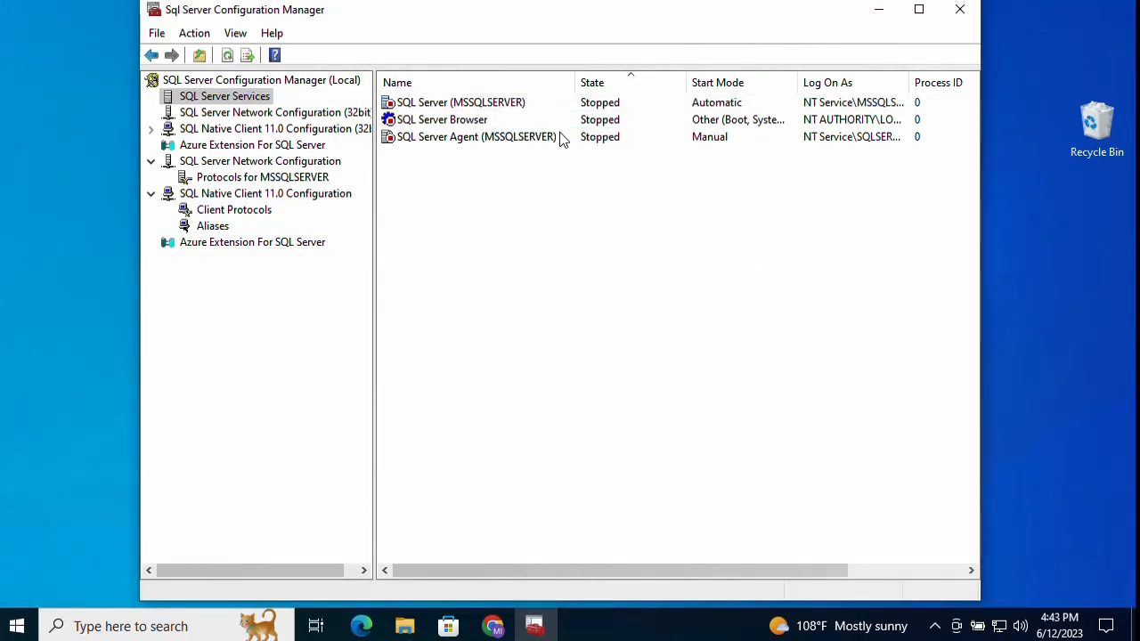
{"action": "left_click", "coordinate": [505, 107]}
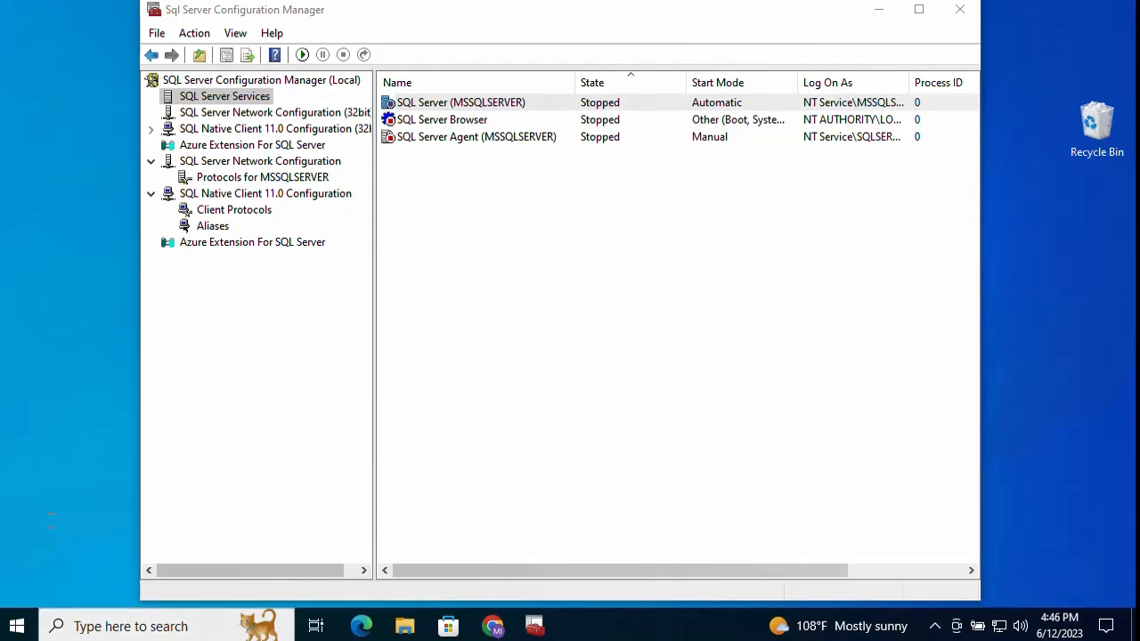
Step: Open Notepad and paste the command setup.exe /ACTION=UNINSTALL /FEATURES=SQL /INSTANCENAME=MSSQLSERVER
{"action": "left_click", "coordinate": [16, 626]}
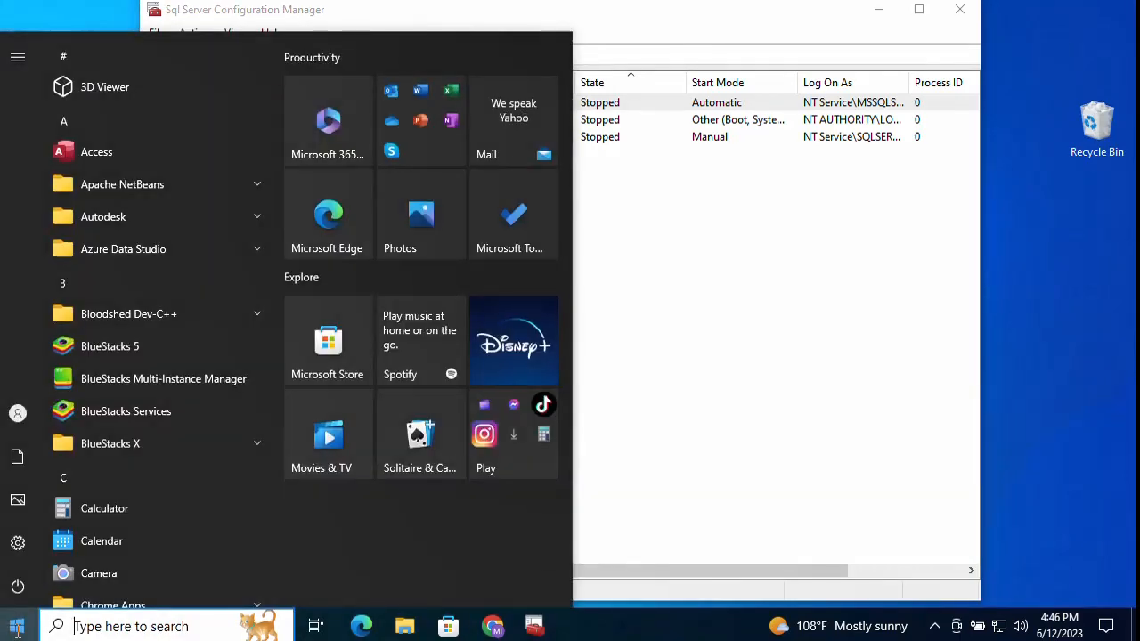
{"action": "left_click", "coordinate": [16, 626]}
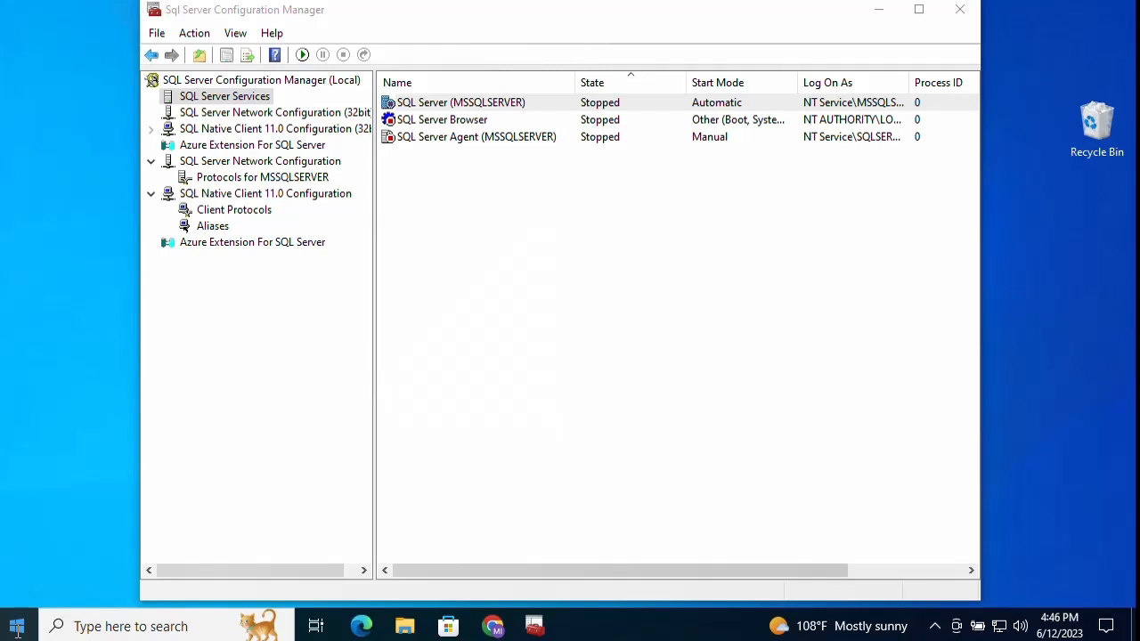
{"action": "key", "text": "super"}
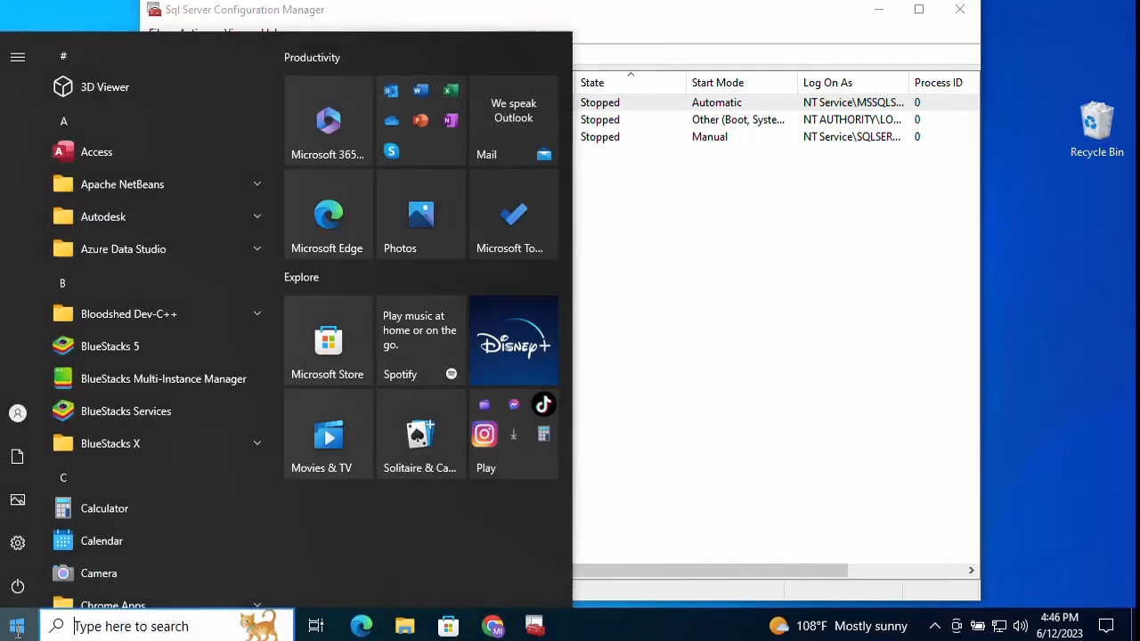
{"action": "type", "text": "note"}
{"action": "key", "text": "Return"}
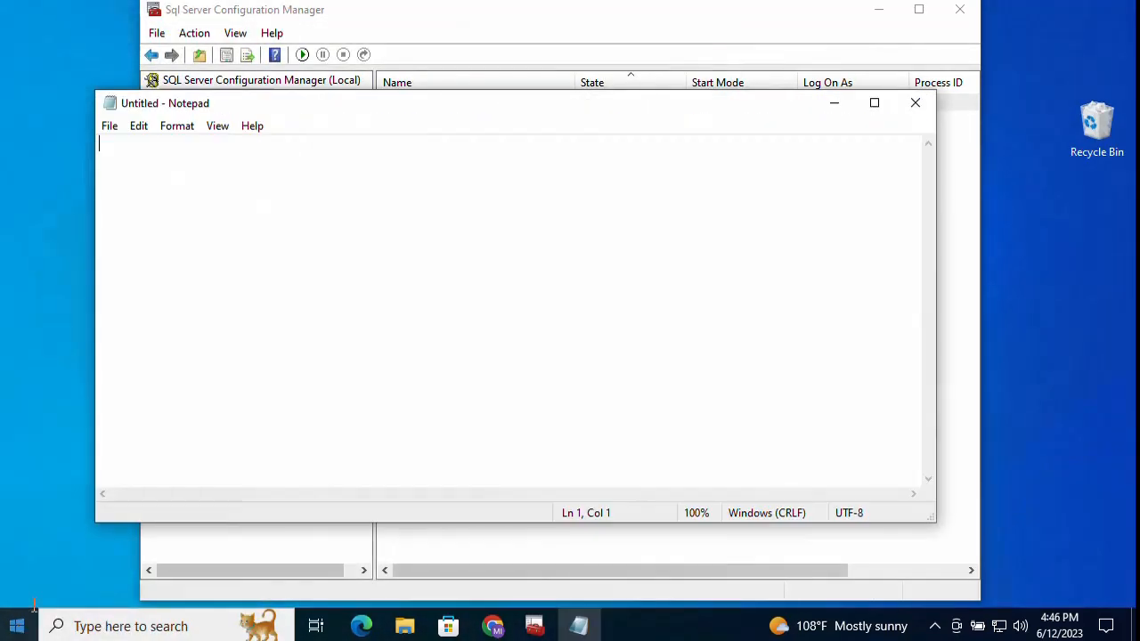
{"action": "right_click", "coordinate": [267, 170]}
{"action": "left_click", "coordinate": [310, 247]}
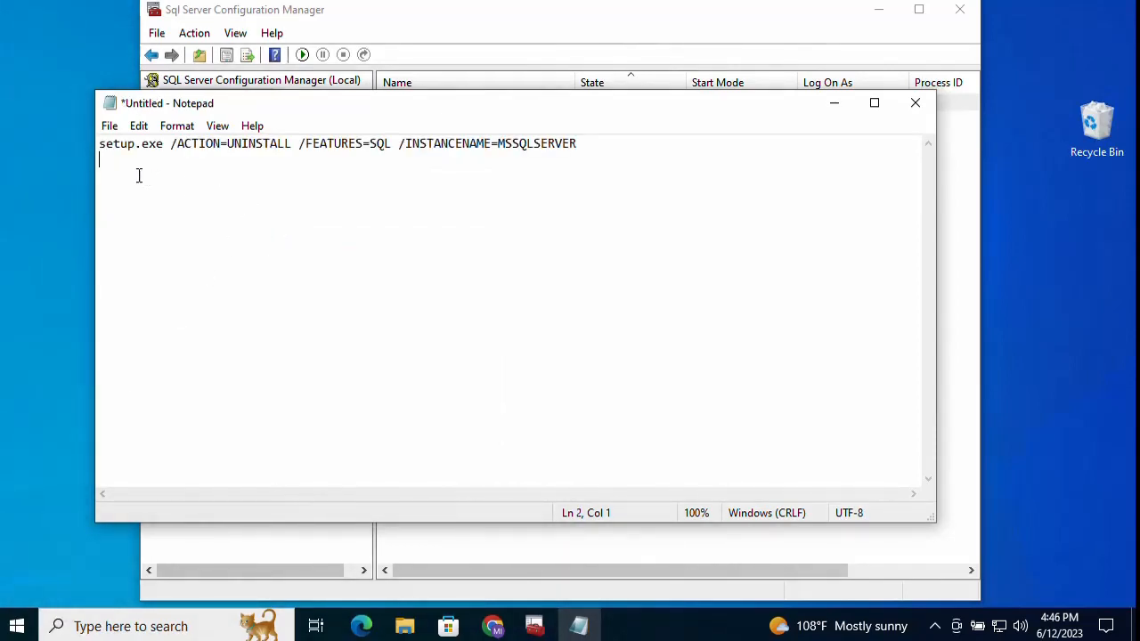
Step: Check the MSSQLSERVER instance name in the command, then minimize Notepad back to Configuration Manager
{"action": "double_click", "coordinate": [540, 144]}
{"action": "left_click", "coordinate": [579, 143]}
{"action": "left_click_drag", "start_coordinate": [578, 144], "coordinate": [501, 147]}
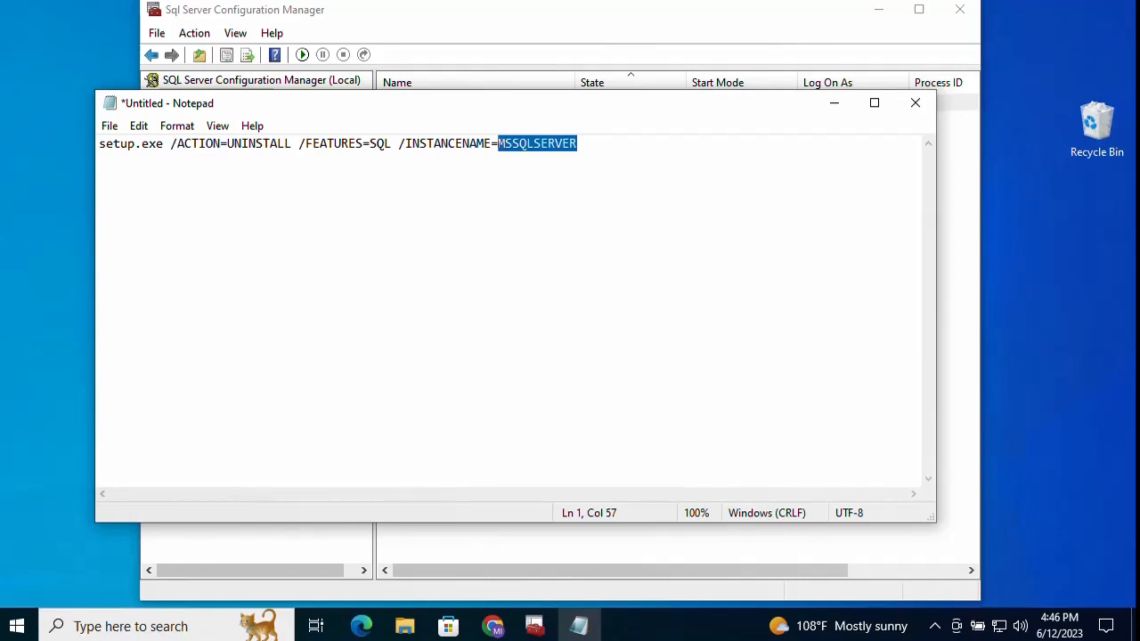
{"action": "left_click", "coordinate": [602, 140]}
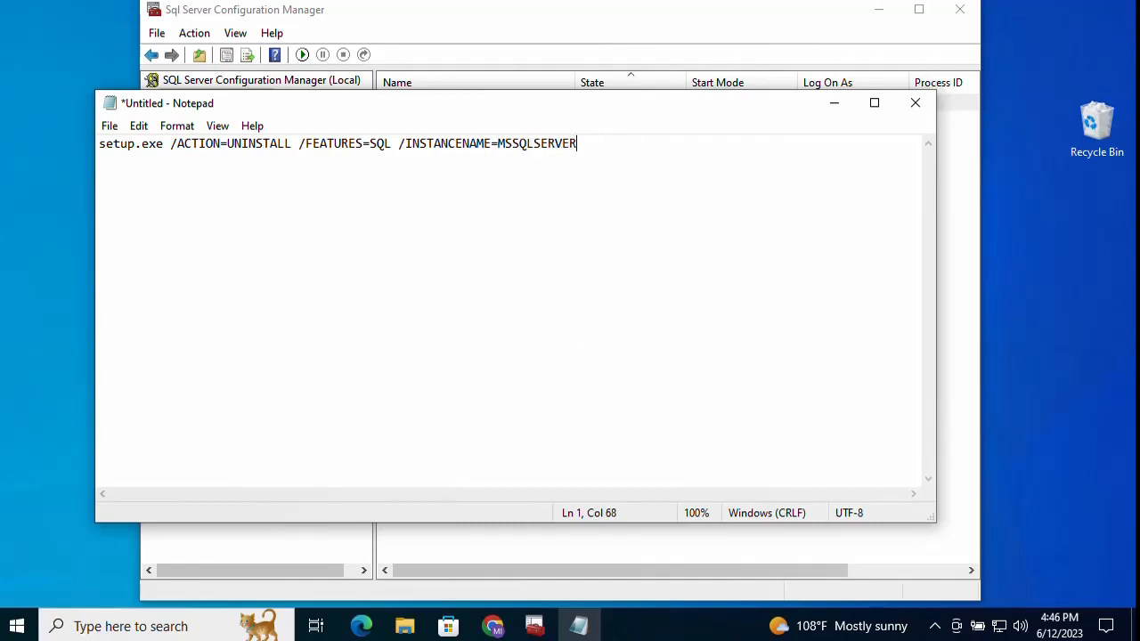
{"action": "left_click", "coordinate": [843, 104]}
{"action": "left_click", "coordinate": [527, 224]}
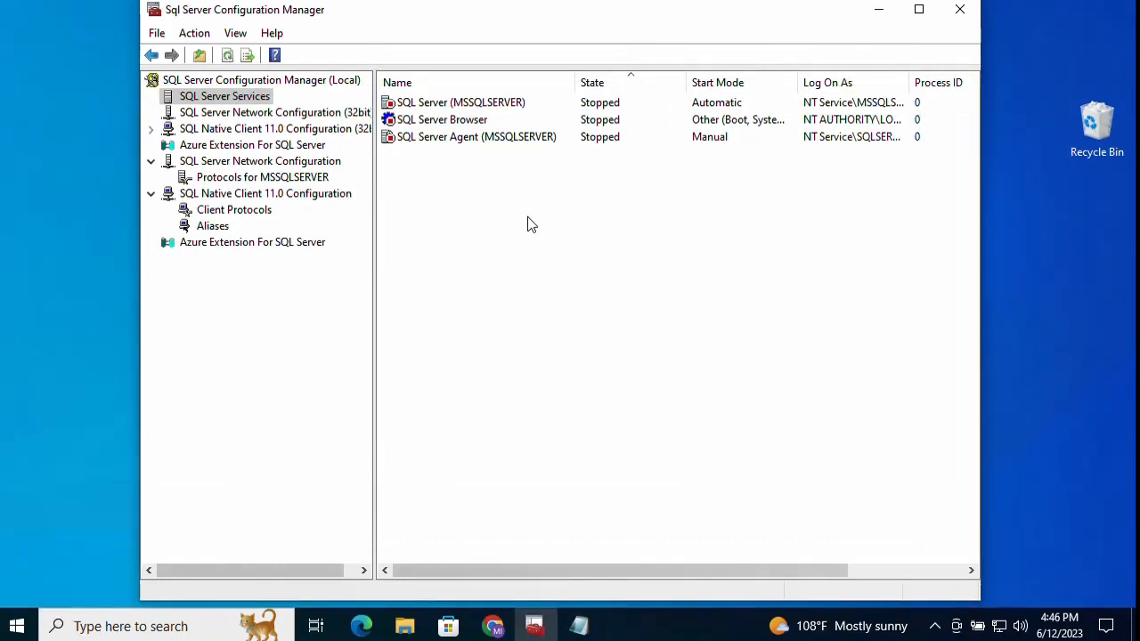
Step: Open Control Panel's Uninstall a program list
{"action": "left_click", "coordinate": [20, 628]}
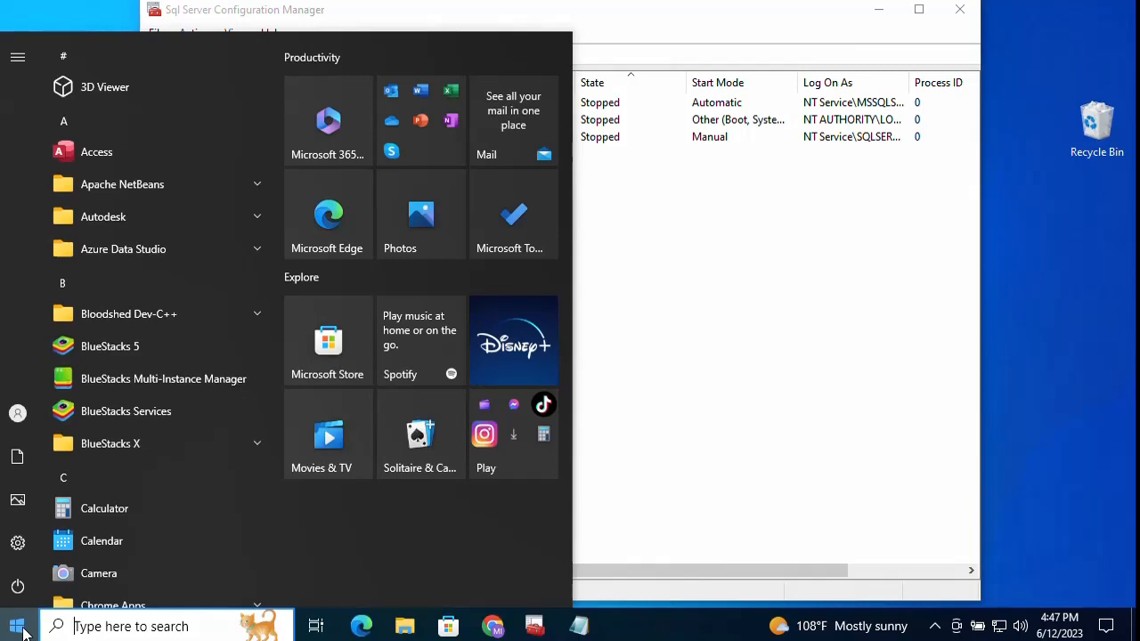
{"action": "type", "text": "contr"}
{"action": "key", "text": "Return"}
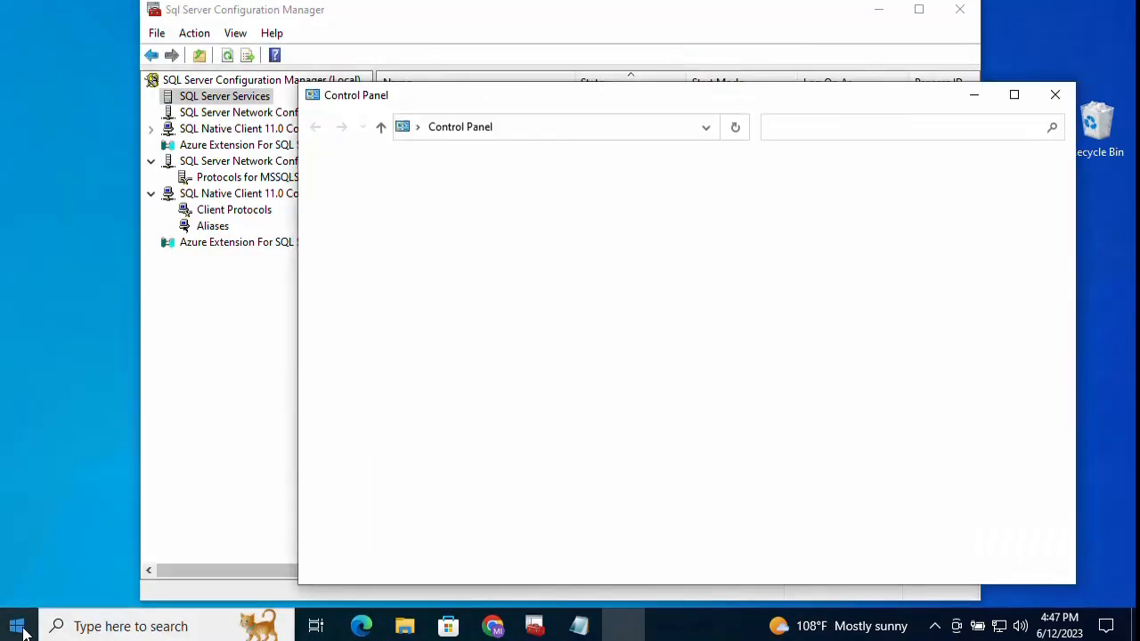
{"action": "left_click", "coordinate": [503, 445]}
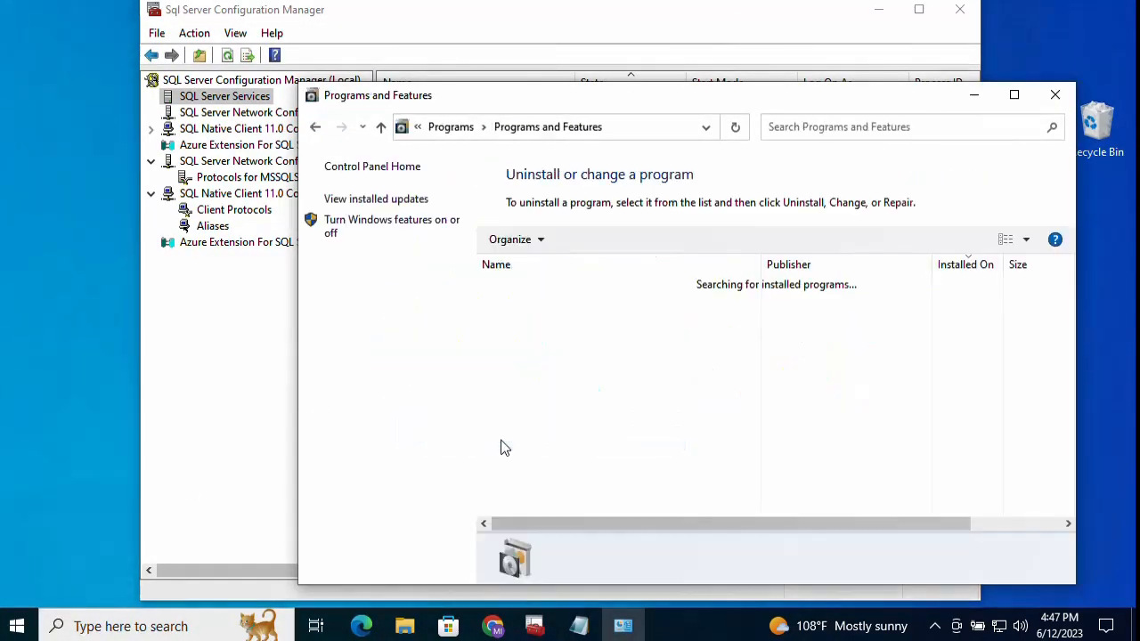
Step: Filter the programs by 'sql' and choose Uninstall/Change on Microsoft SQL Server 2022 (64-bit)
{"action": "left_click", "coordinate": [944, 130]}
{"action": "type", "text": "sql"}
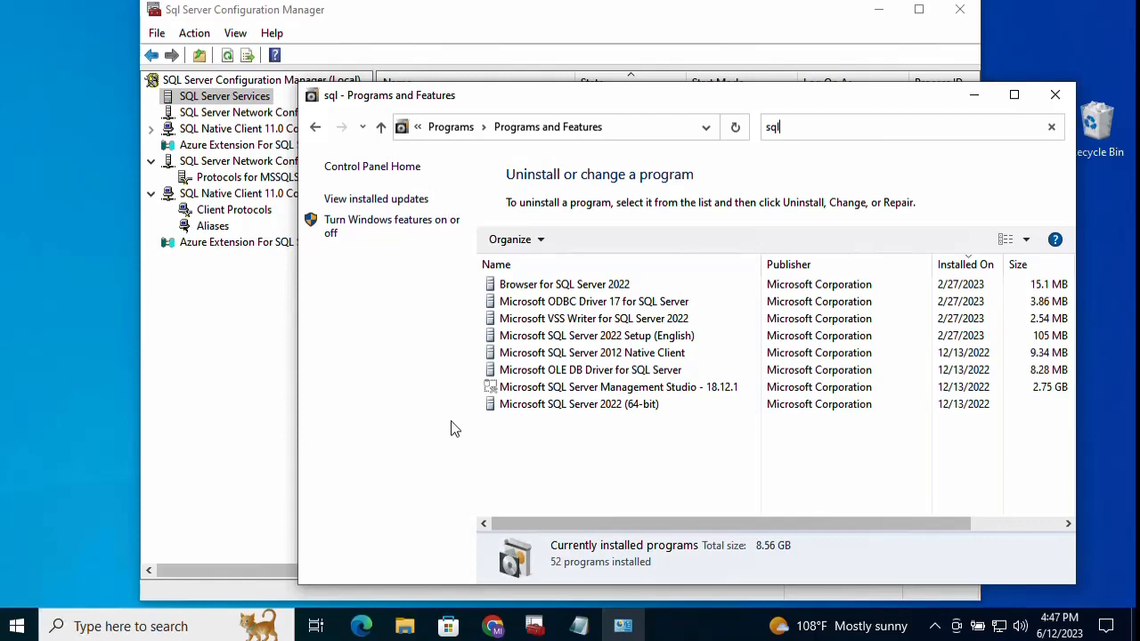
{"action": "left_click", "coordinate": [608, 405]}
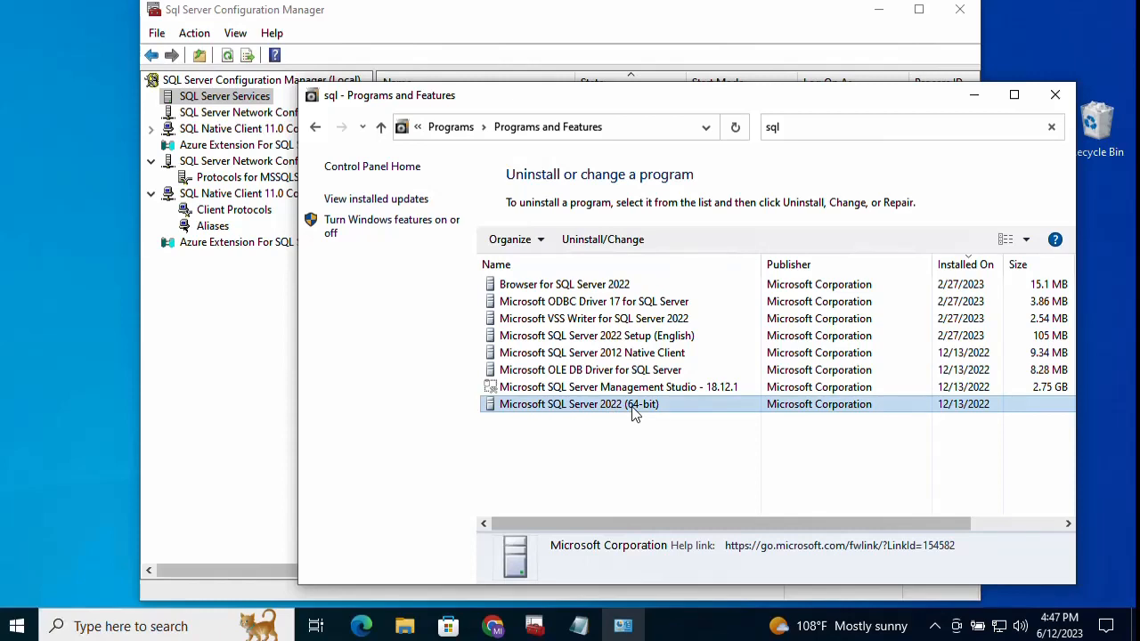
{"action": "right_click", "coordinate": [631, 406]}
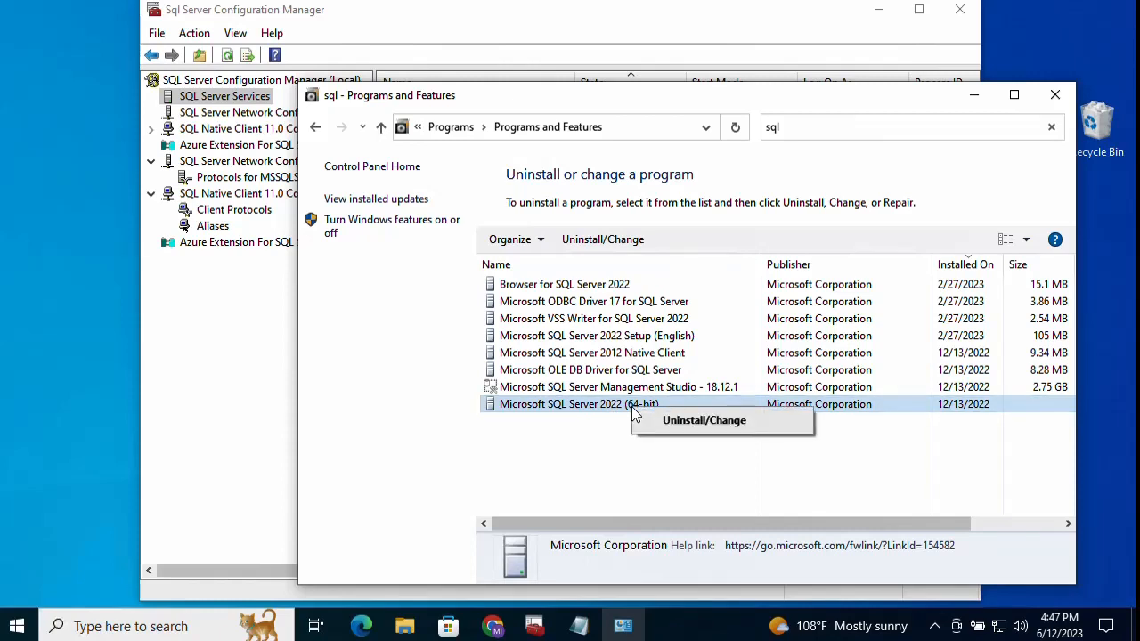
{"action": "left_click", "coordinate": [699, 425]}
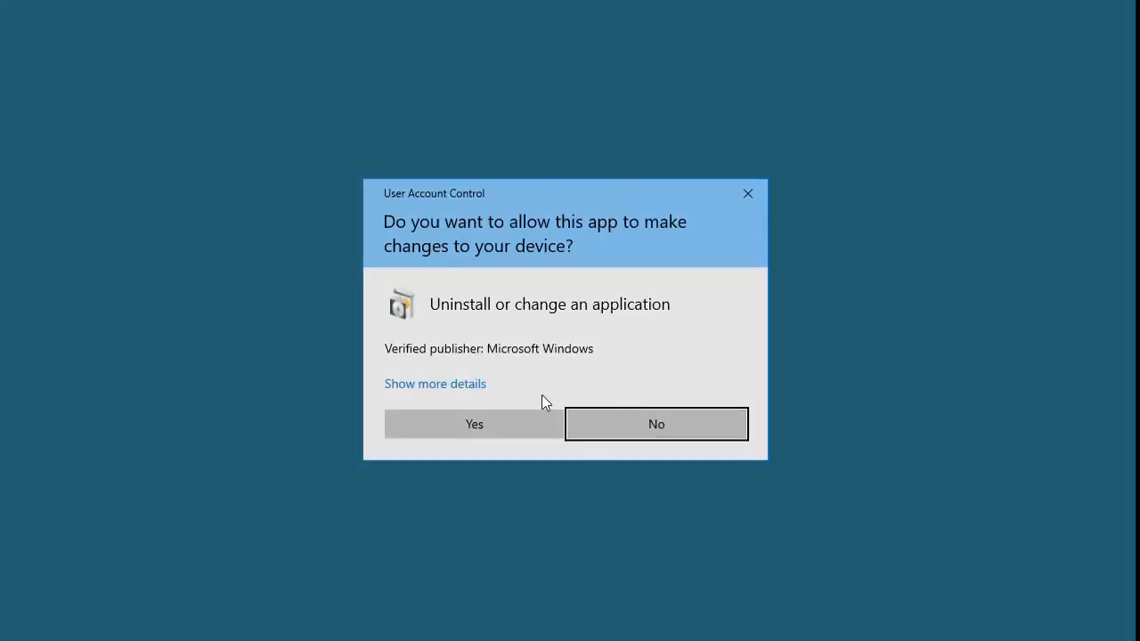
Step: Approve the UAC prompt and choose Remove in the SQL Server 2022 dialog
{"action": "left_click", "coordinate": [477, 423]}
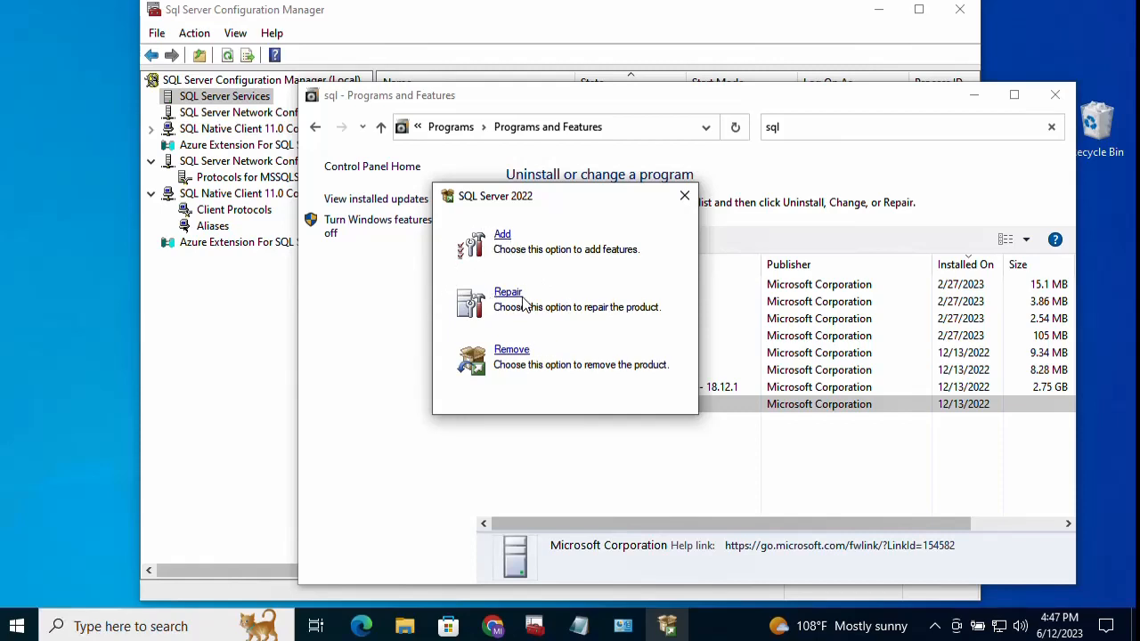
{"action": "left_click", "coordinate": [513, 350]}
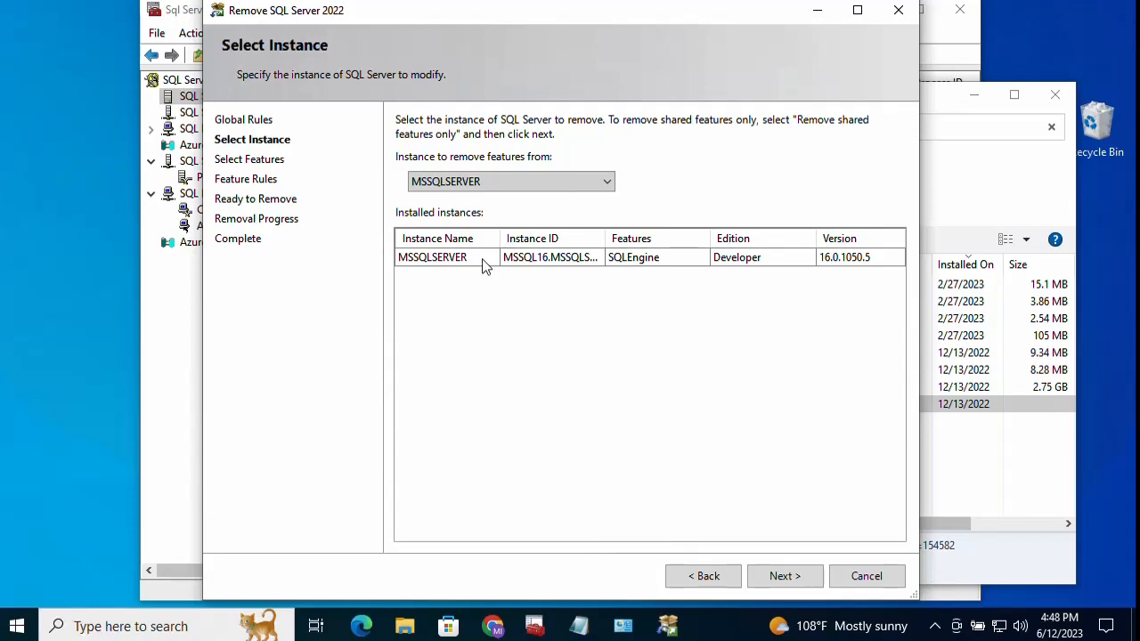
Step: Keep MSSQLSERVER as the instance to remove and advance to Select Features
{"action": "left_click", "coordinate": [490, 182]}
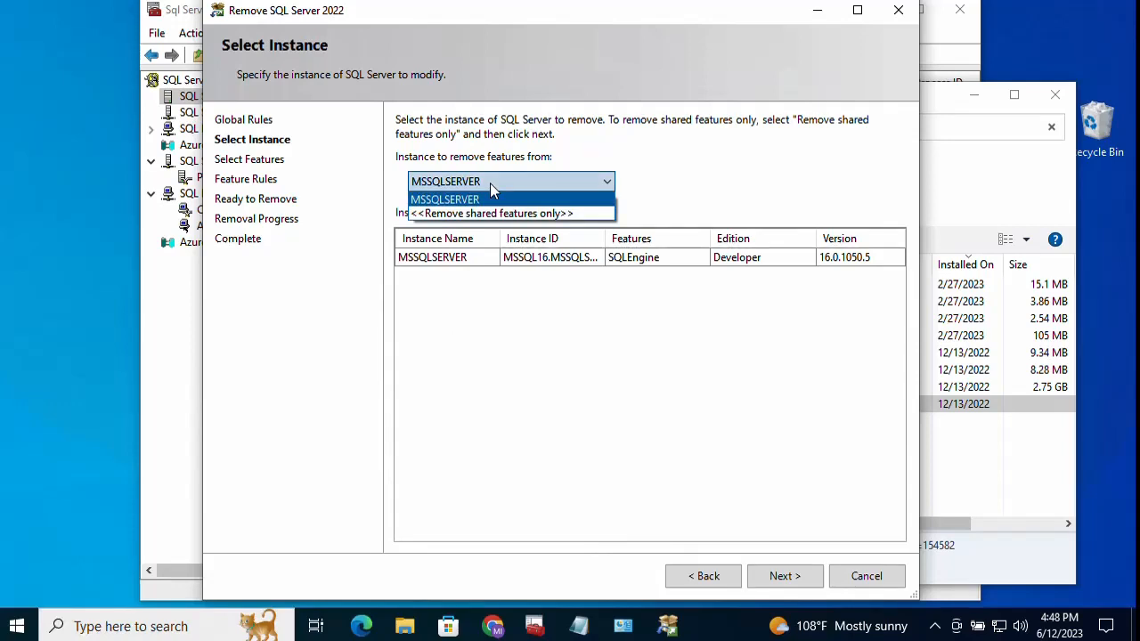
{"action": "left_click", "coordinate": [492, 182]}
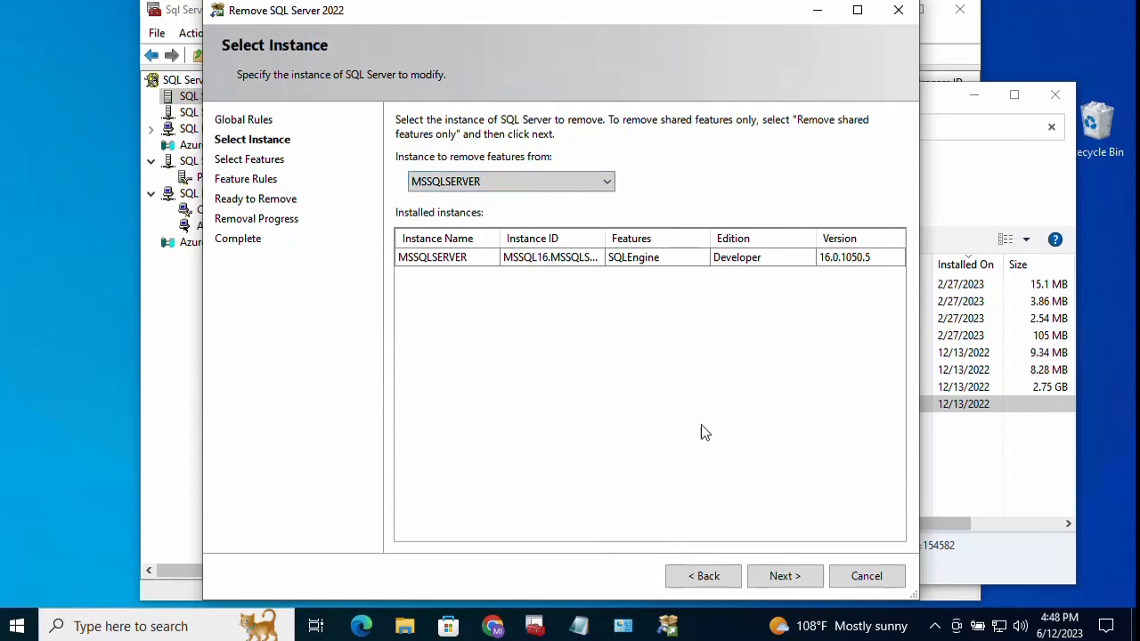
{"action": "left_click", "coordinate": [785, 576]}
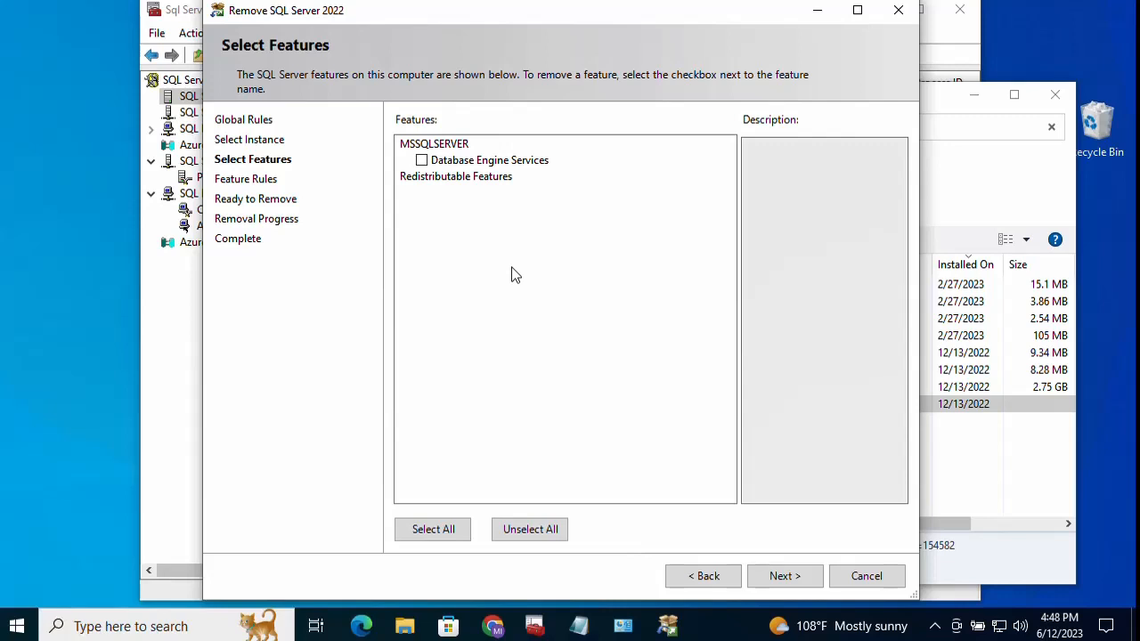
Step: Tick Database Engine Services under MSSQLSERVER and advance to the Ready to Remove summary
{"action": "left_click", "coordinate": [422, 161]}
{"action": "left_click", "coordinate": [789, 576]}
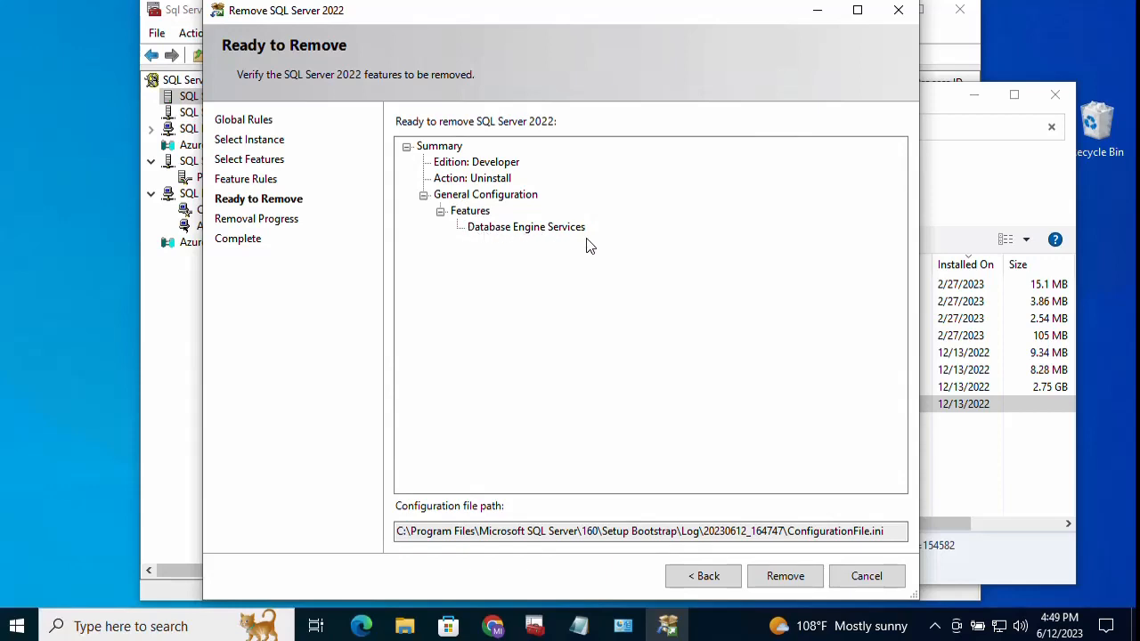
Step: Start removing Database Engine Services, then bring the Notepad command note forward while it runs
{"action": "left_click", "coordinate": [775, 427]}
{"action": "left_click", "coordinate": [776, 577]}
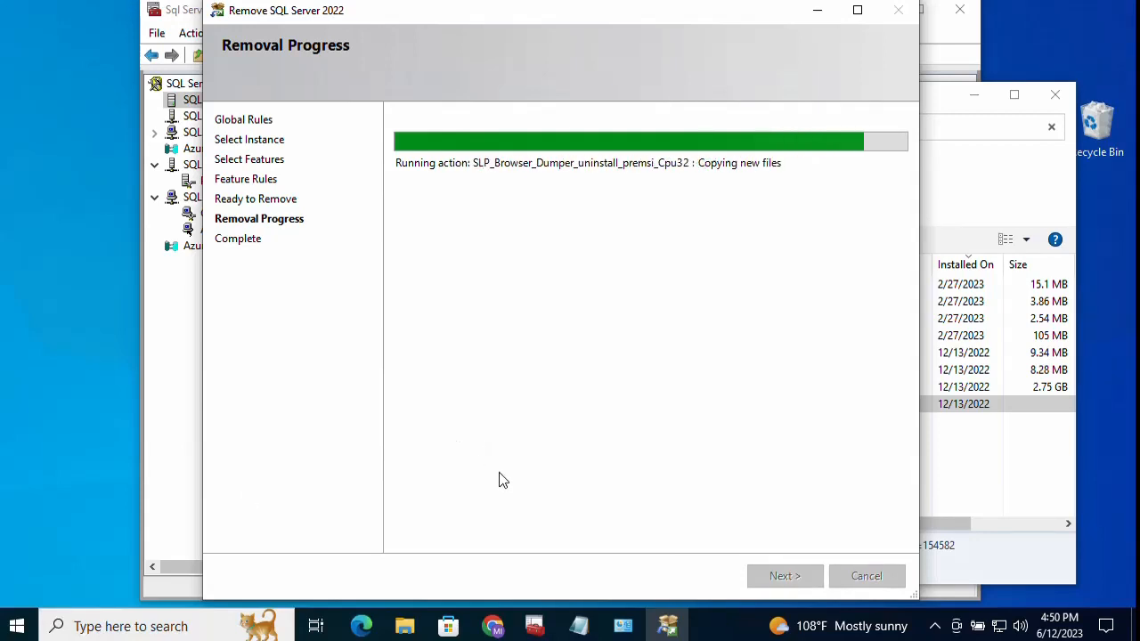
{"action": "left_click", "coordinate": [579, 626]}
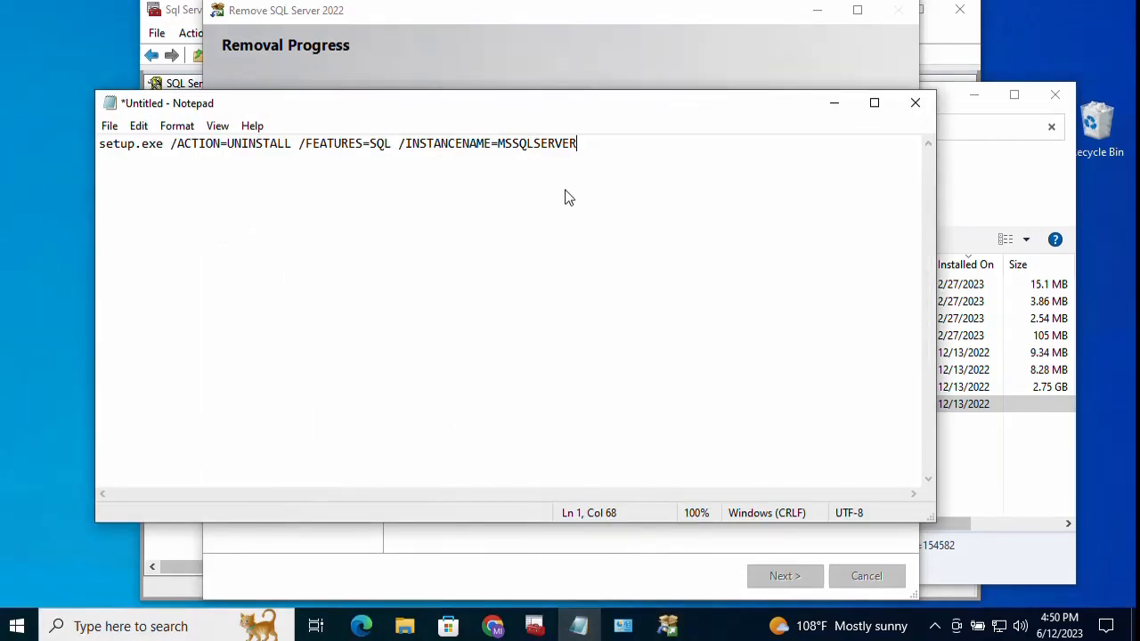
Step: Add the line msiexec.exe /x {guid} below the setup command and minimize Notepad
{"action": "key", "text": "Return"}
{"action": "key", "text": "Return"}
{"action": "type", "text": "msiexe"}
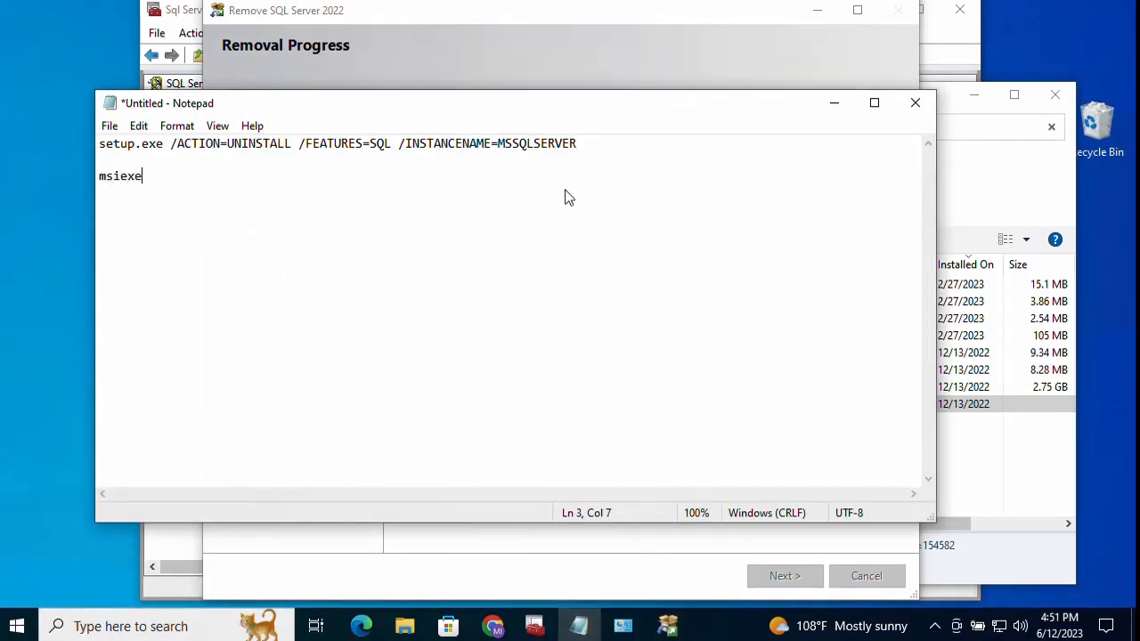
{"action": "type", "text": "c.exe /x {}"}
{"action": "key", "text": "Left"}
{"action": "type", "text": "guid"}
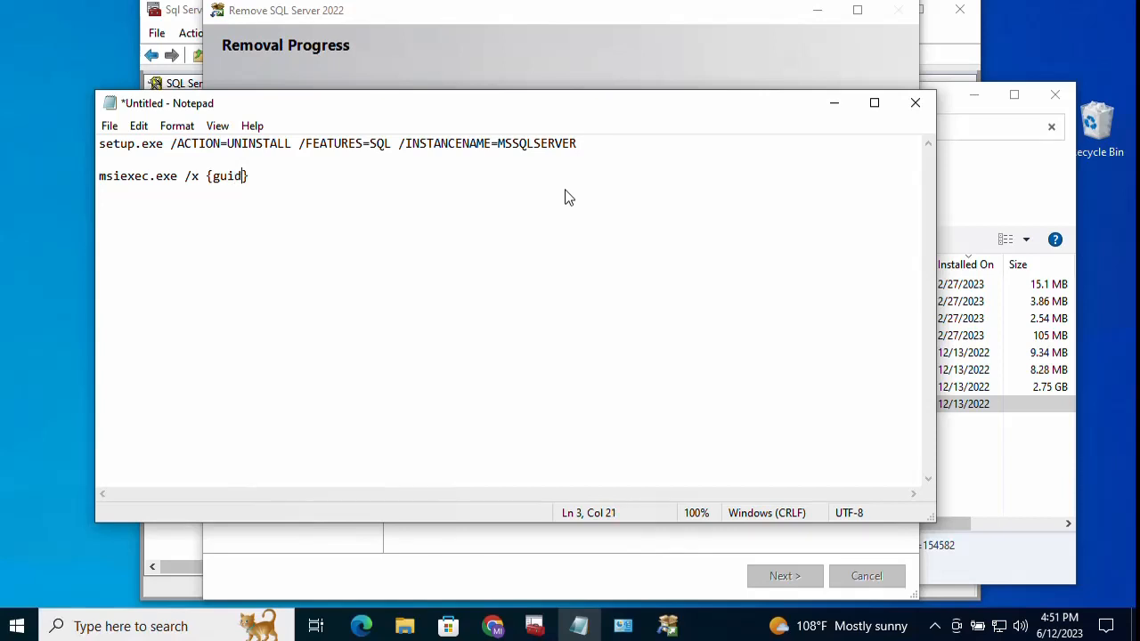
{"action": "left_click", "coordinate": [837, 105]}
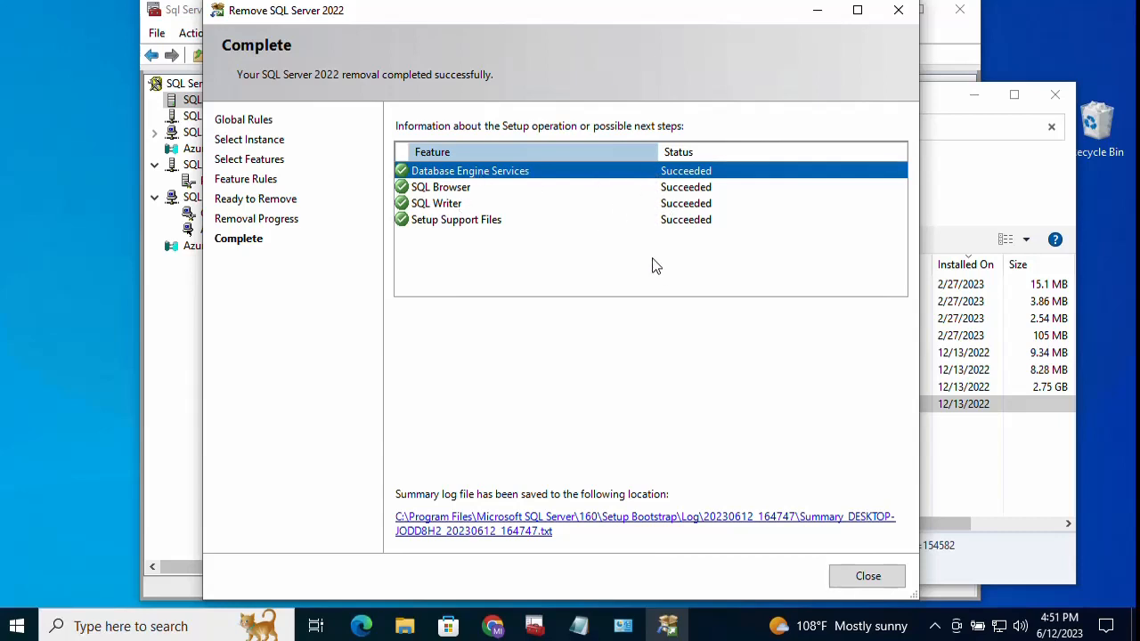
Step: Close Configuration Manager and the completed removal wizard, then refresh the desktop
{"action": "left_click", "coordinate": [176, 381]}
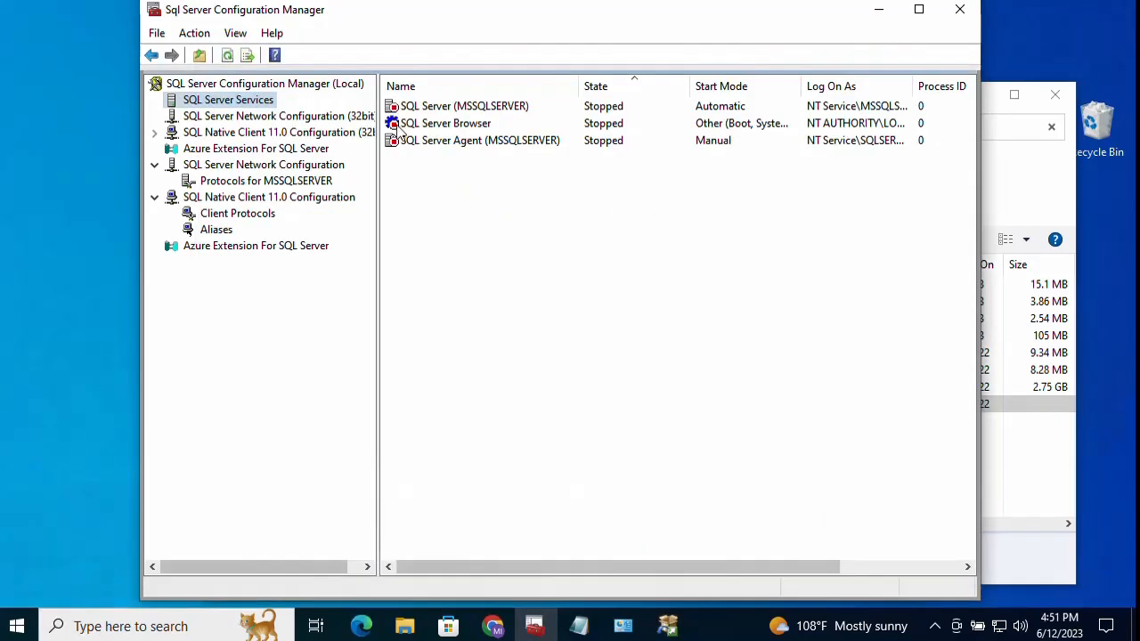
{"action": "left_click", "coordinate": [963, 12]}
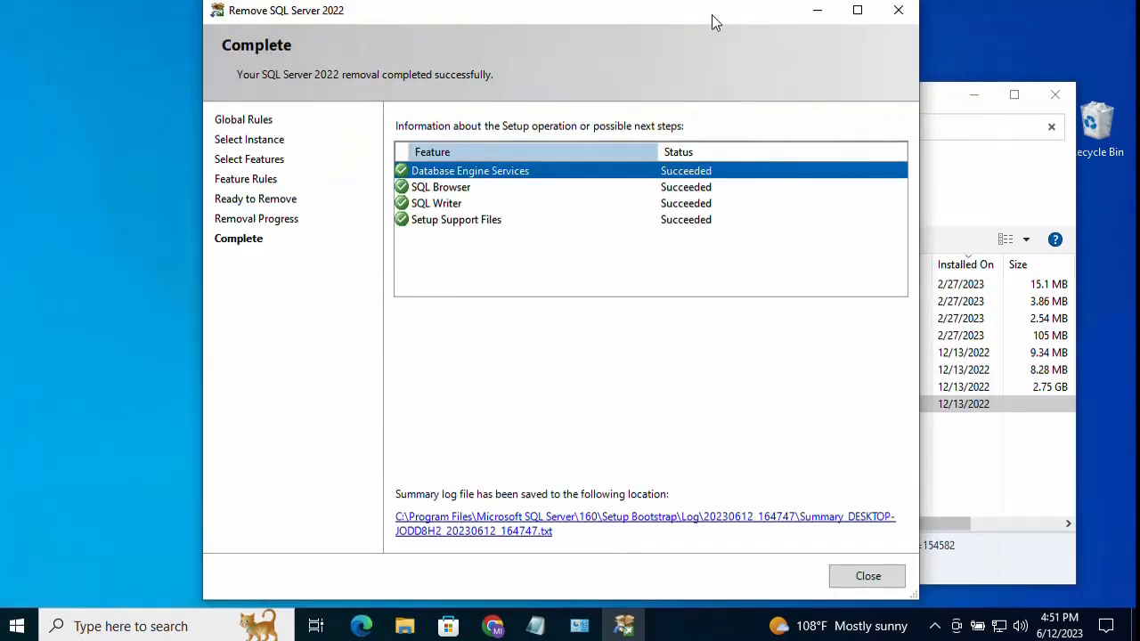
{"action": "left_click_drag", "start_coordinate": [710, 18], "coordinate": [561, 39]}
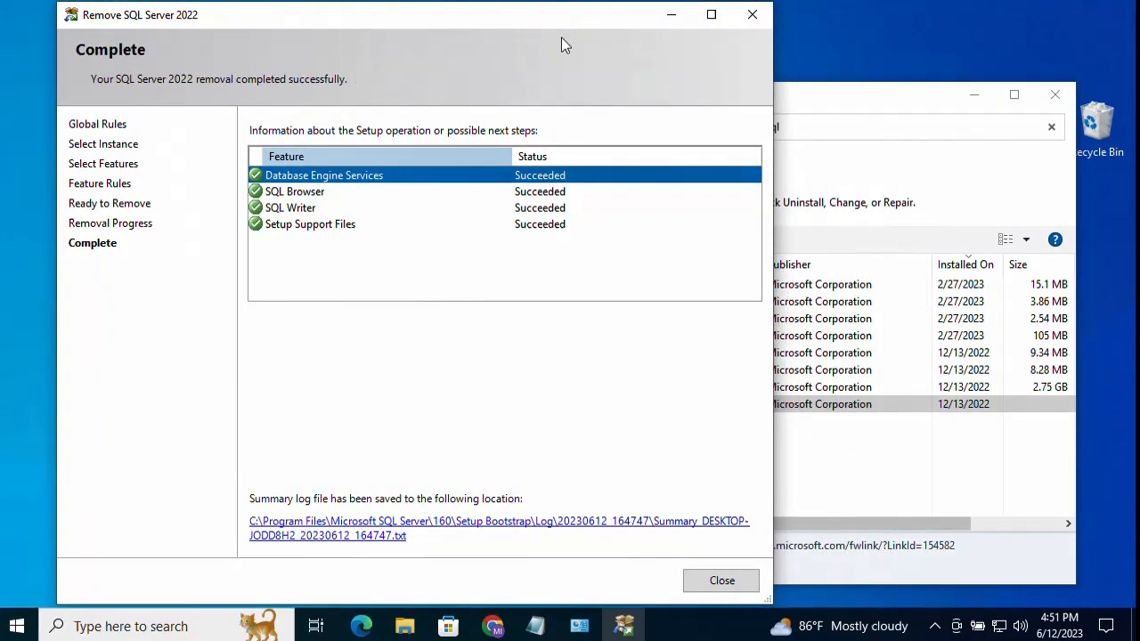
{"action": "left_click", "coordinate": [729, 581]}
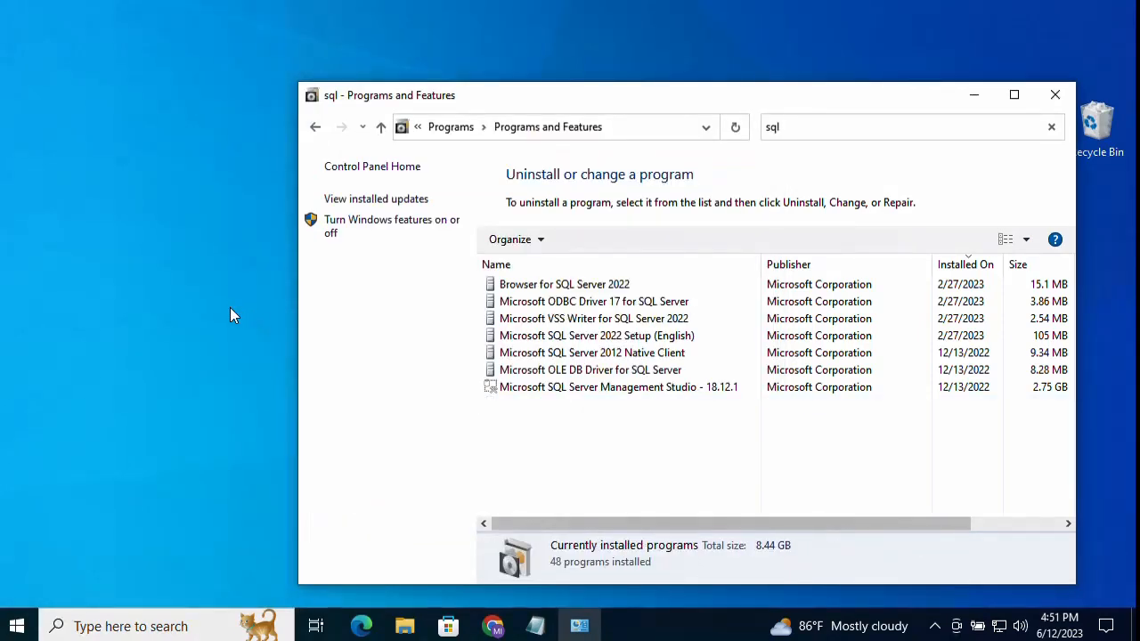
{"action": "right_click", "coordinate": [230, 308]}
{"action": "left_click", "coordinate": [277, 361]}
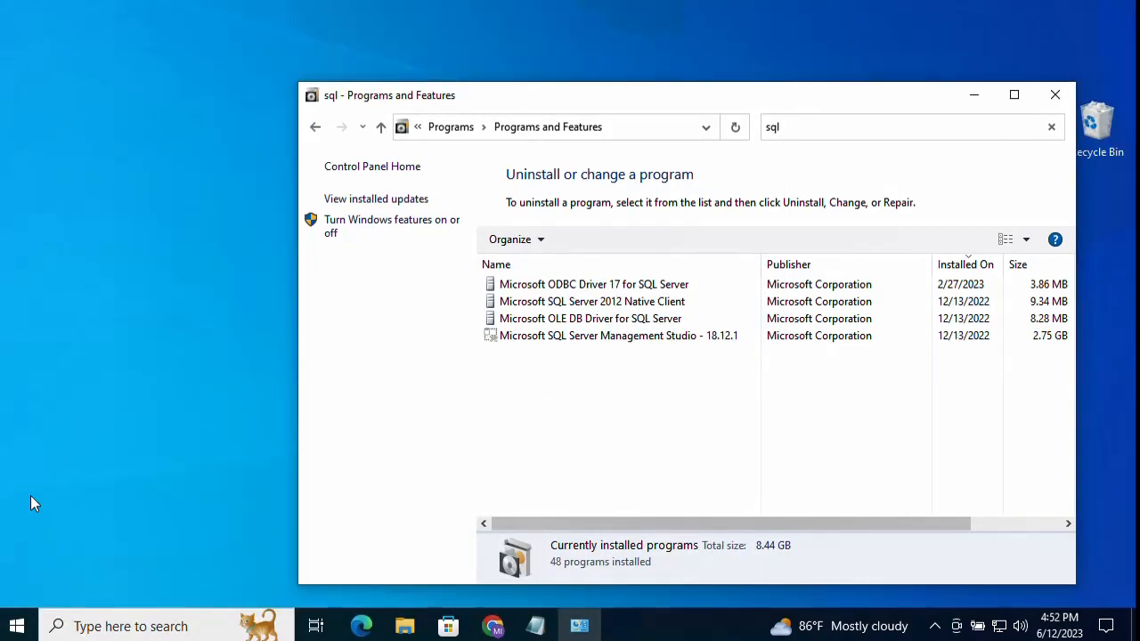
Step: Review the remaining SQL entries (ODBC Driver 17, 2012 Native Client, OLE DB Driver, Management Studio) without uninstalling, and refresh
{"action": "left_click", "coordinate": [669, 287]}
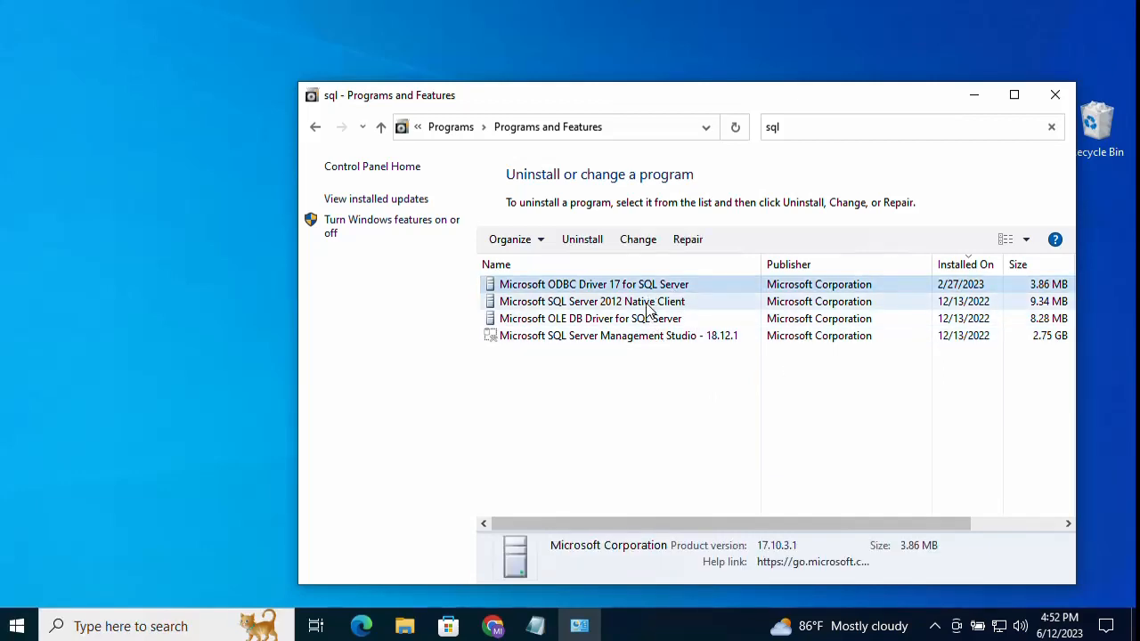
{"action": "left_click", "coordinate": [588, 307]}
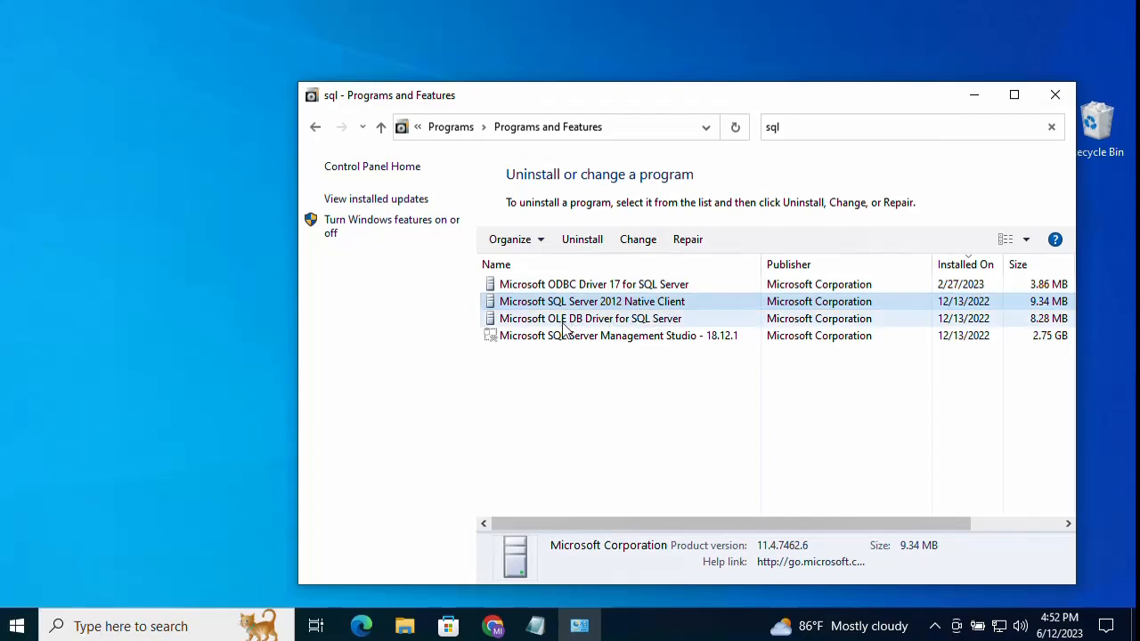
{"action": "left_click", "coordinate": [664, 322]}
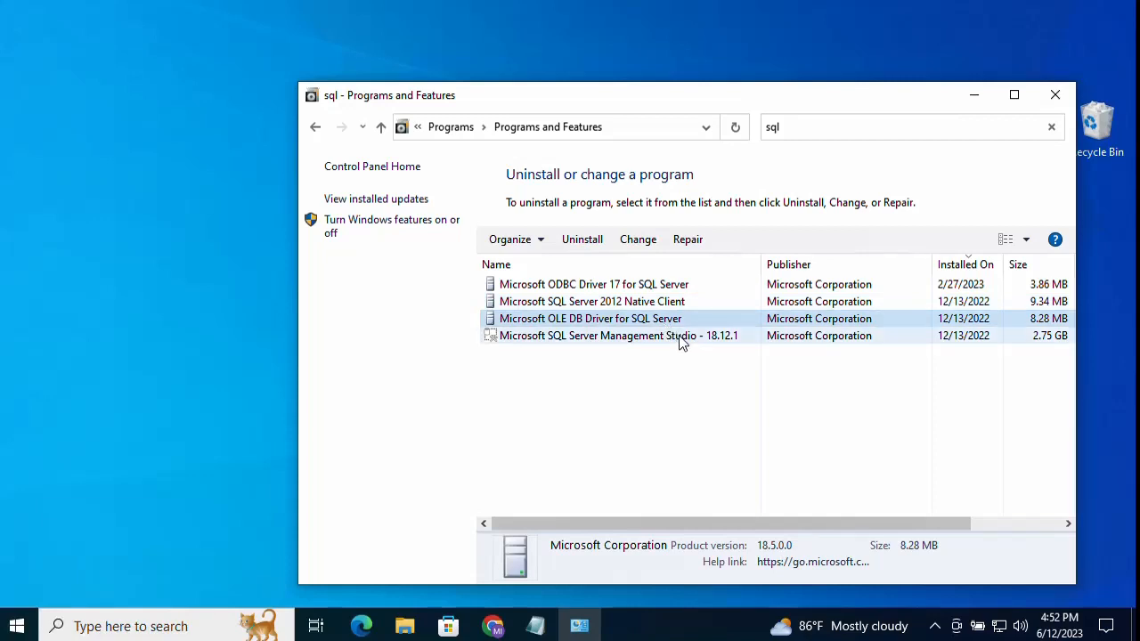
{"action": "left_click", "coordinate": [681, 340]}
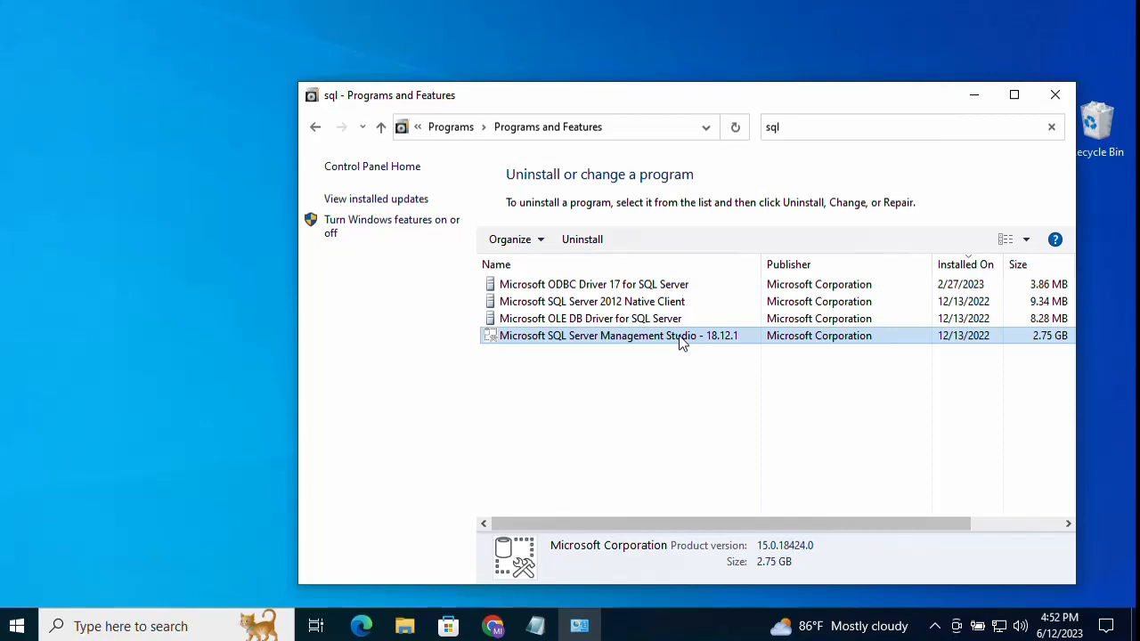
{"action": "right_click", "coordinate": [679, 339]}
{"action": "left_click", "coordinate": [610, 361]}
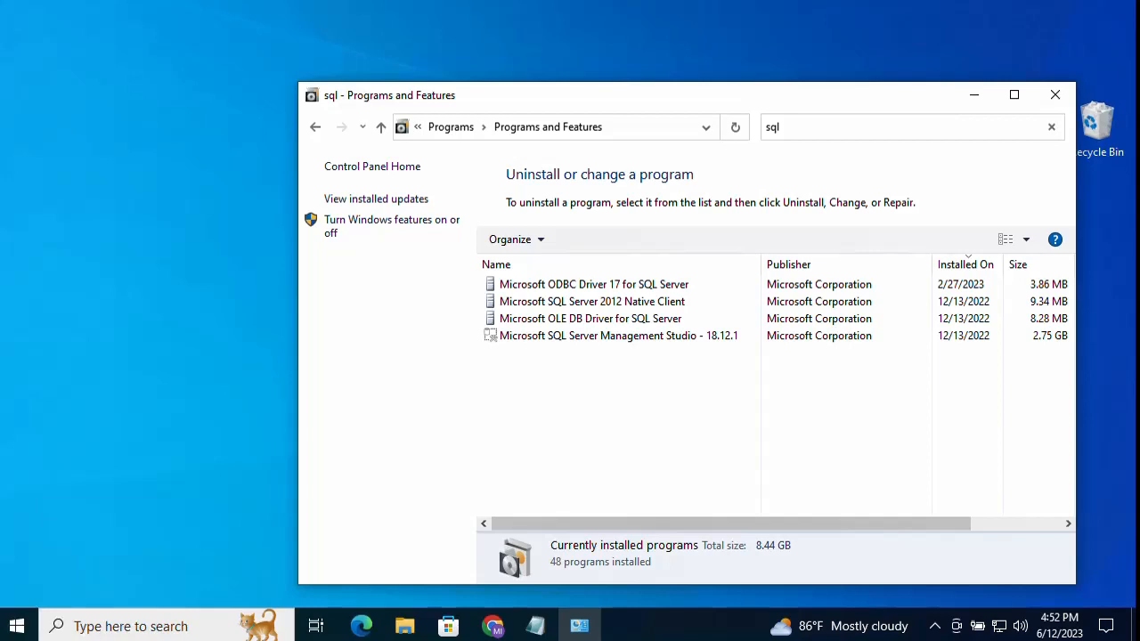
{"action": "right_click", "coordinate": [155, 339]}
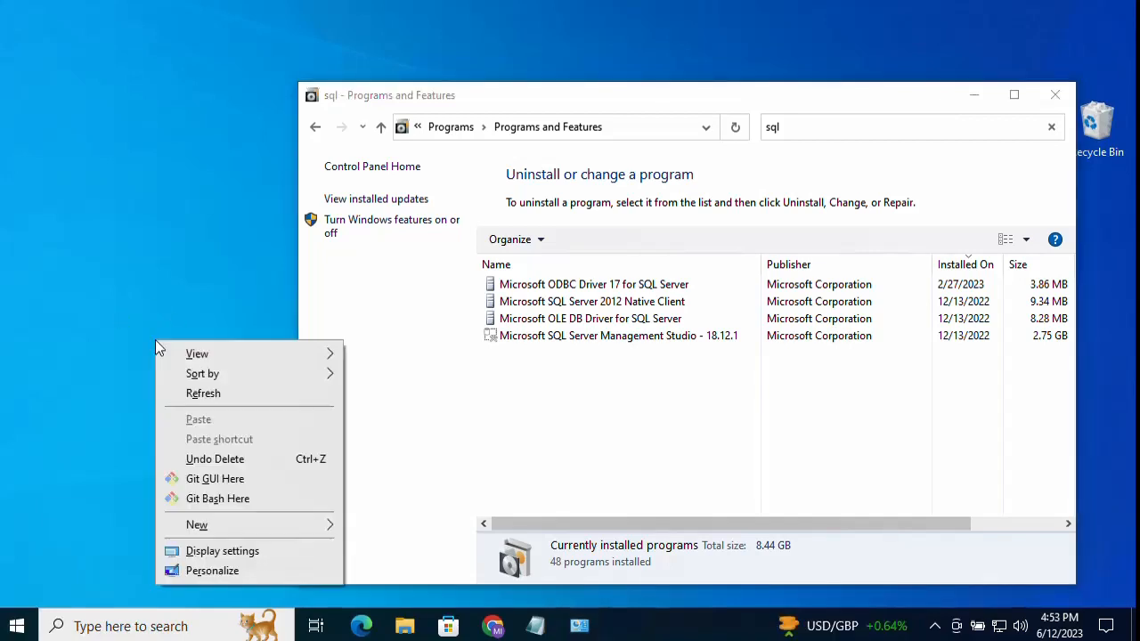
{"action": "left_click", "coordinate": [174, 392]}
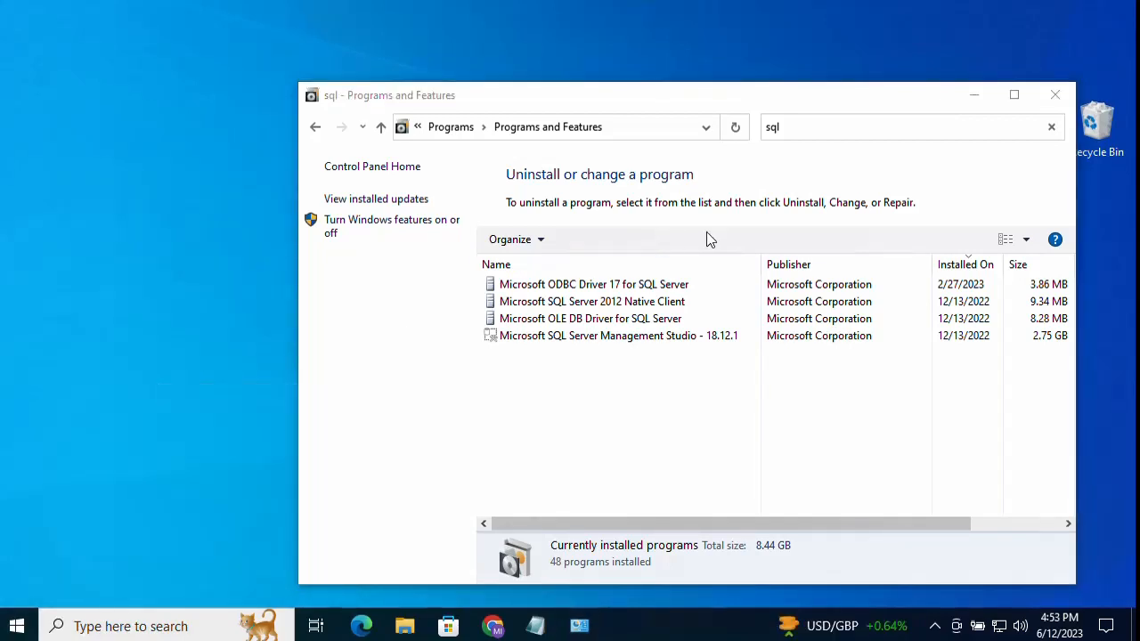
Step: In File Explorer, check C:\Program Files\Microsoft SQL Server for leftovers, then return to Program Files
{"action": "left_click", "coordinate": [977, 95]}
{"action": "left_click", "coordinate": [405, 628]}
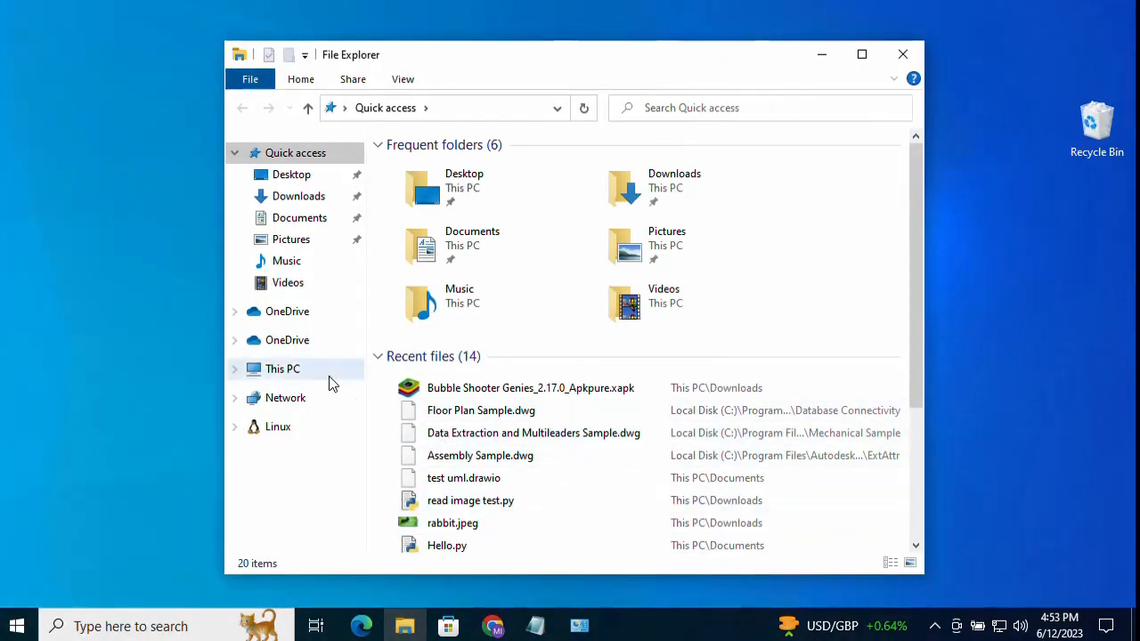
{"action": "left_click", "coordinate": [301, 374]}
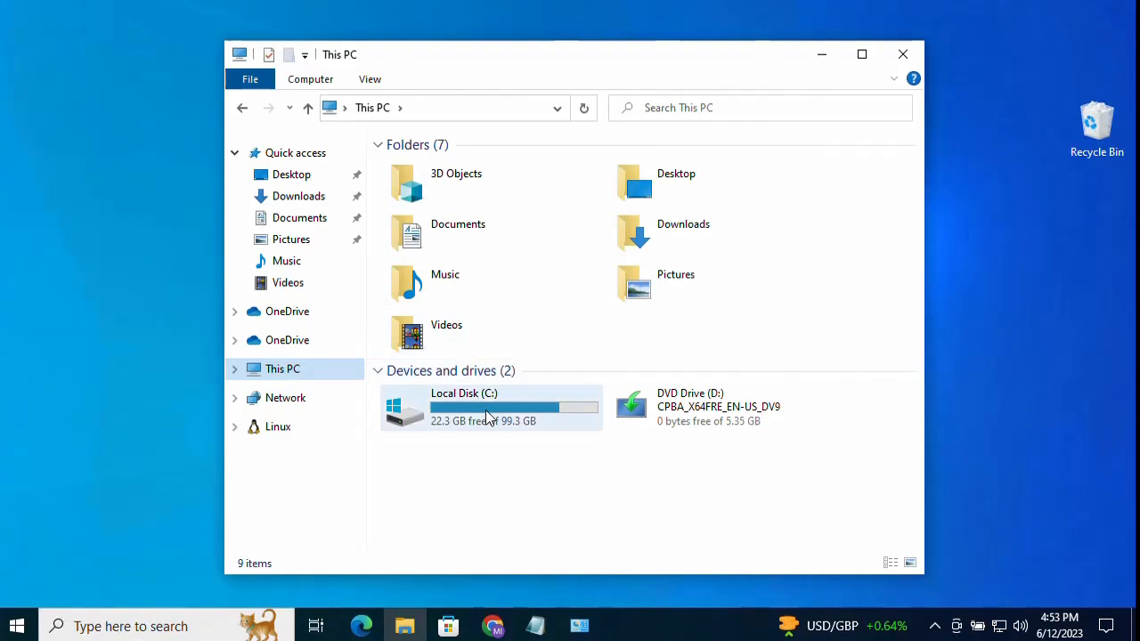
{"action": "double_click", "coordinate": [487, 416]}
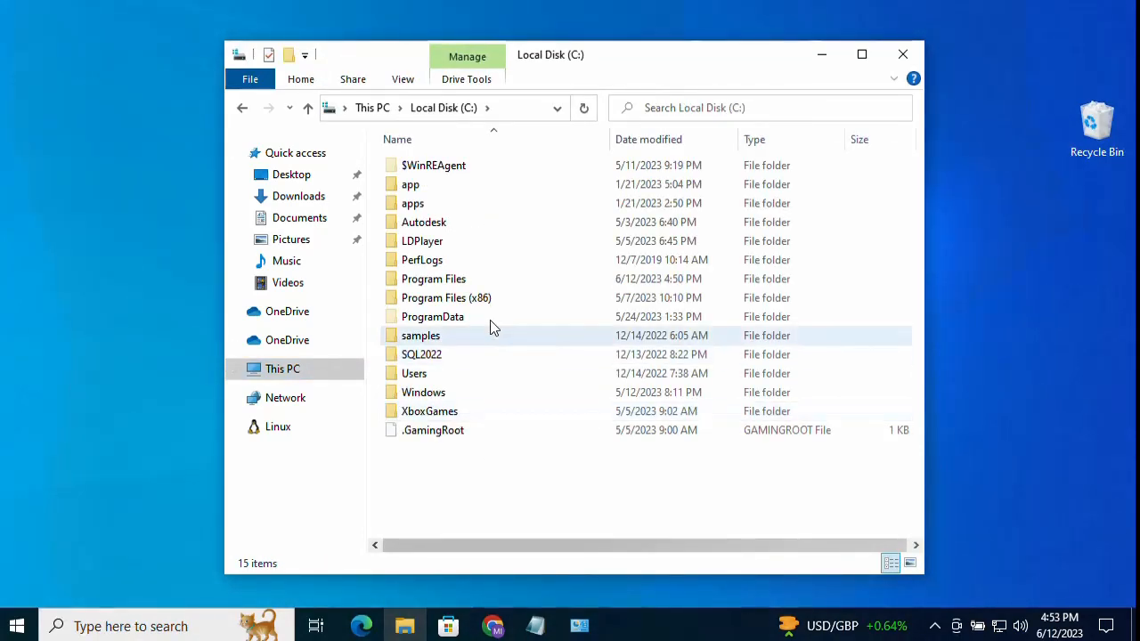
{"action": "left_click", "coordinate": [478, 279]}
{"action": "double_click", "coordinate": [478, 279]}
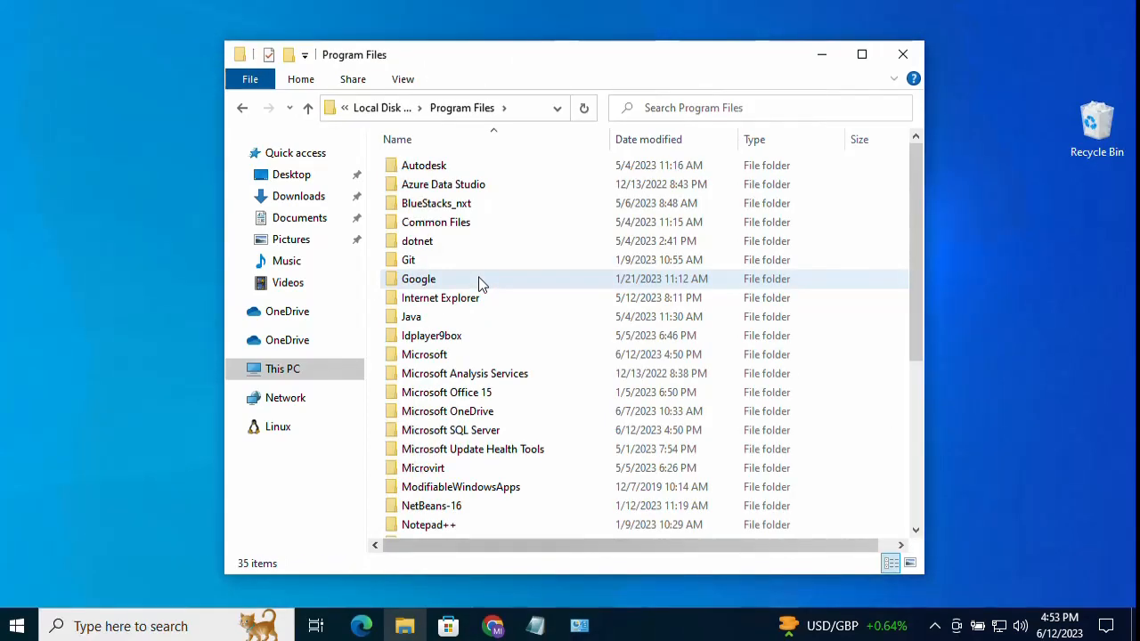
{"action": "double_click", "coordinate": [510, 428]}
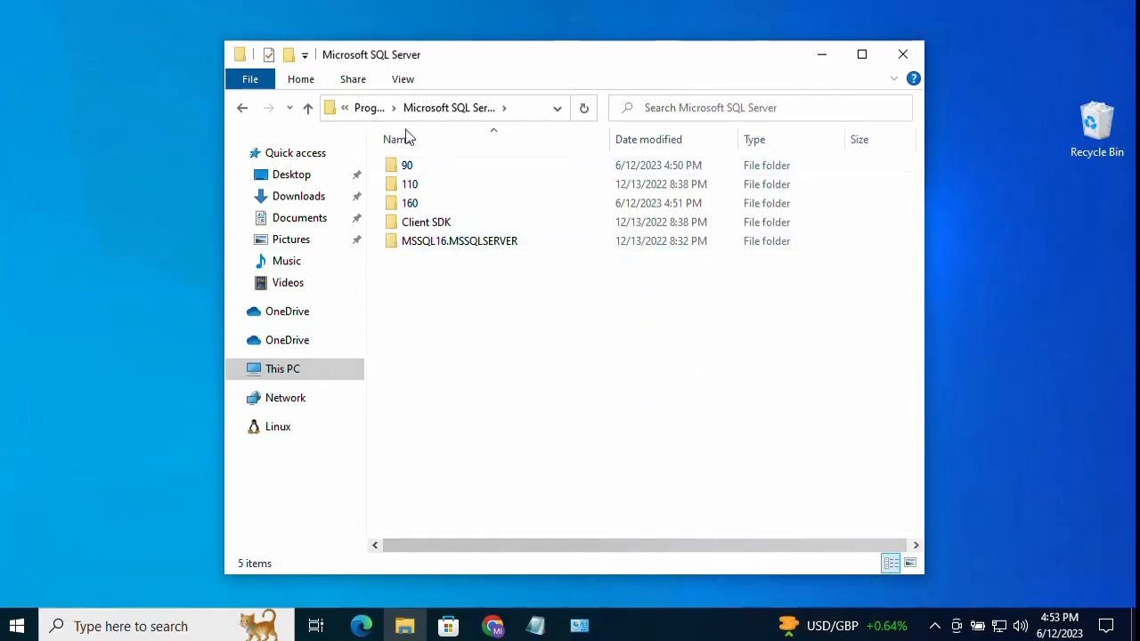
{"action": "left_click", "coordinate": [370, 108]}
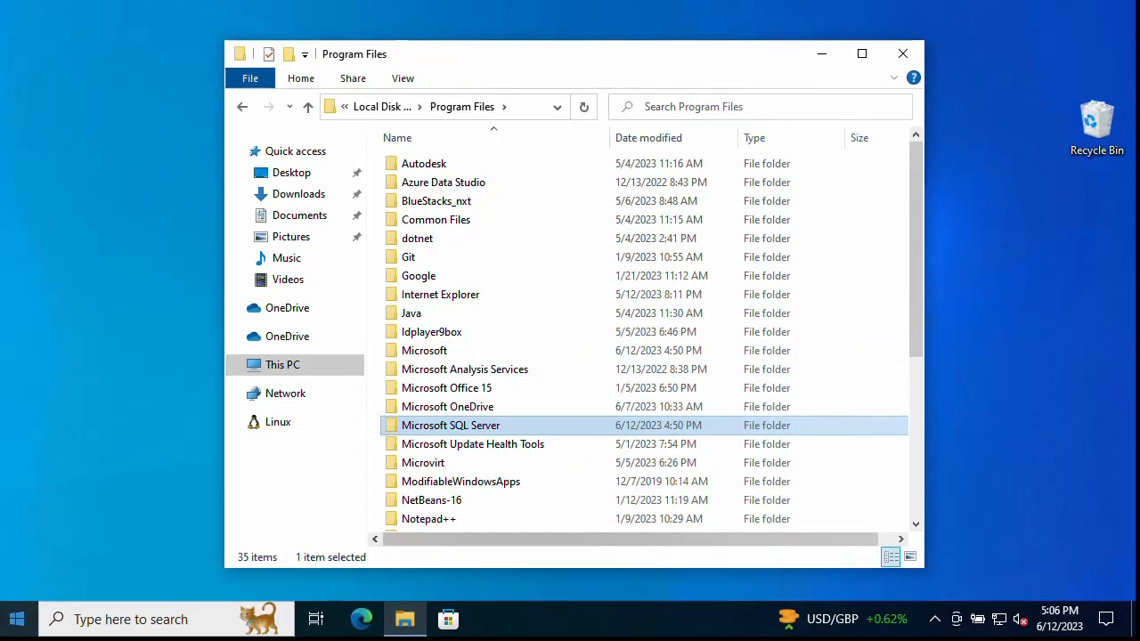
Step: Check the Microsoft and Microsoft SQL Server folders in C:\Program Files (x86), then reopen Local Disk (C:)
{"action": "left_click", "coordinate": [388, 106]}
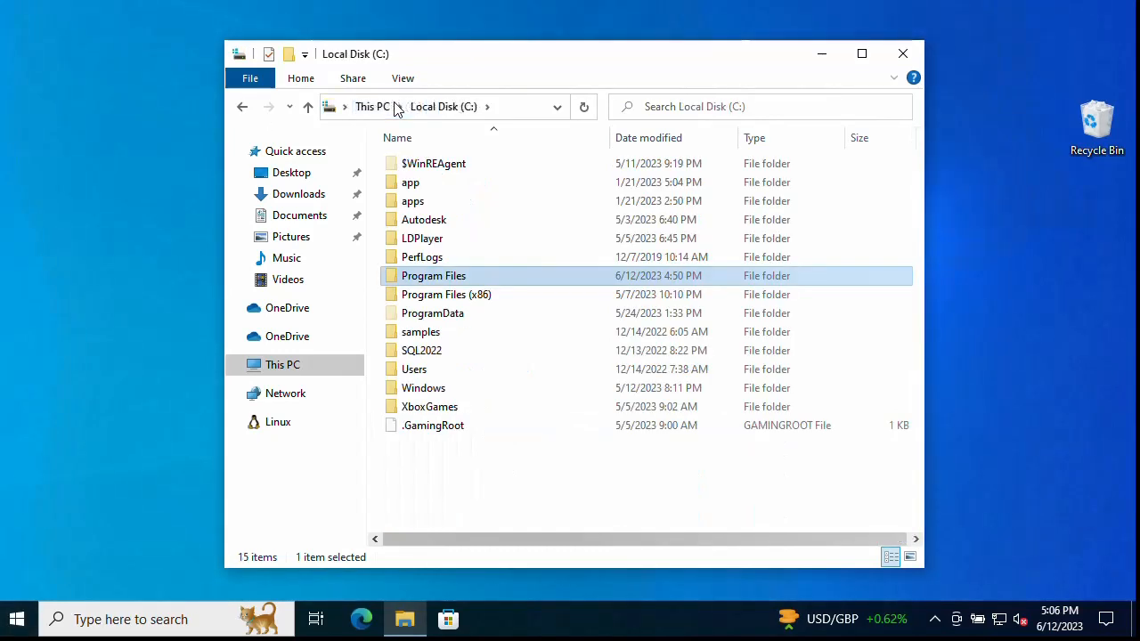
{"action": "double_click", "coordinate": [472, 297]}
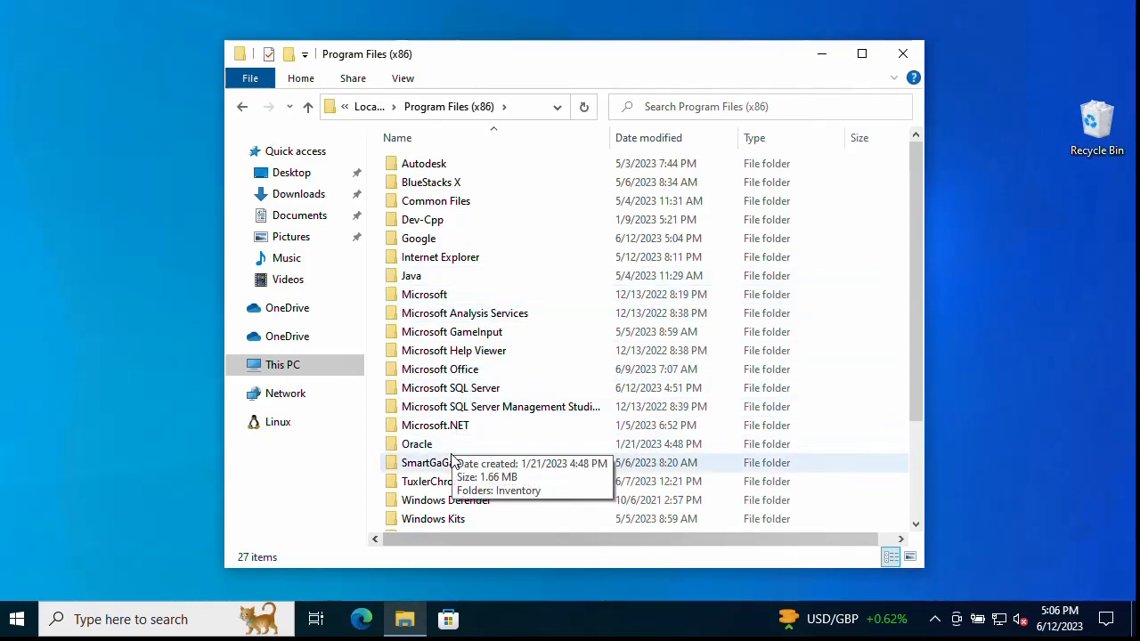
{"action": "left_click", "coordinate": [449, 297]}
{"action": "double_click", "coordinate": [449, 297]}
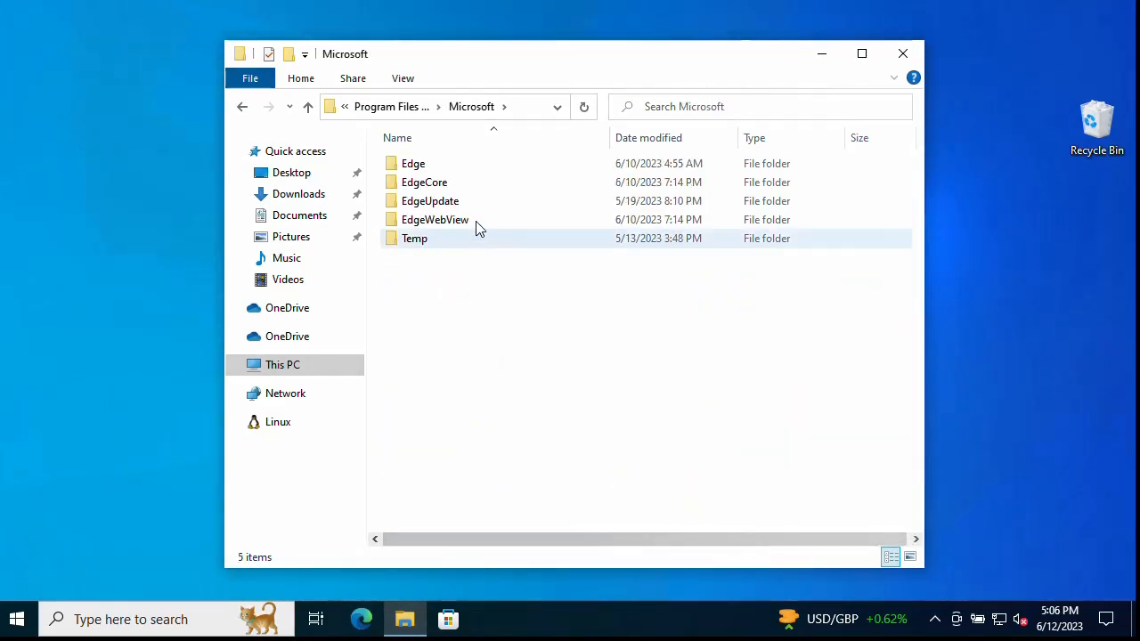
{"action": "left_click", "coordinate": [389, 118]}
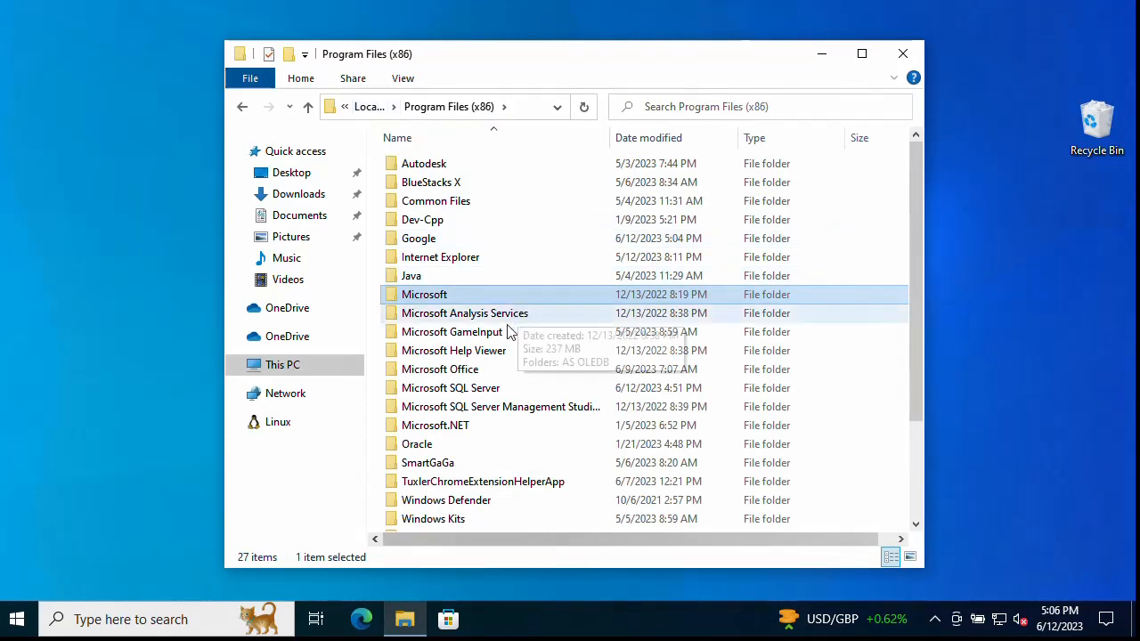
{"action": "double_click", "coordinate": [478, 389]}
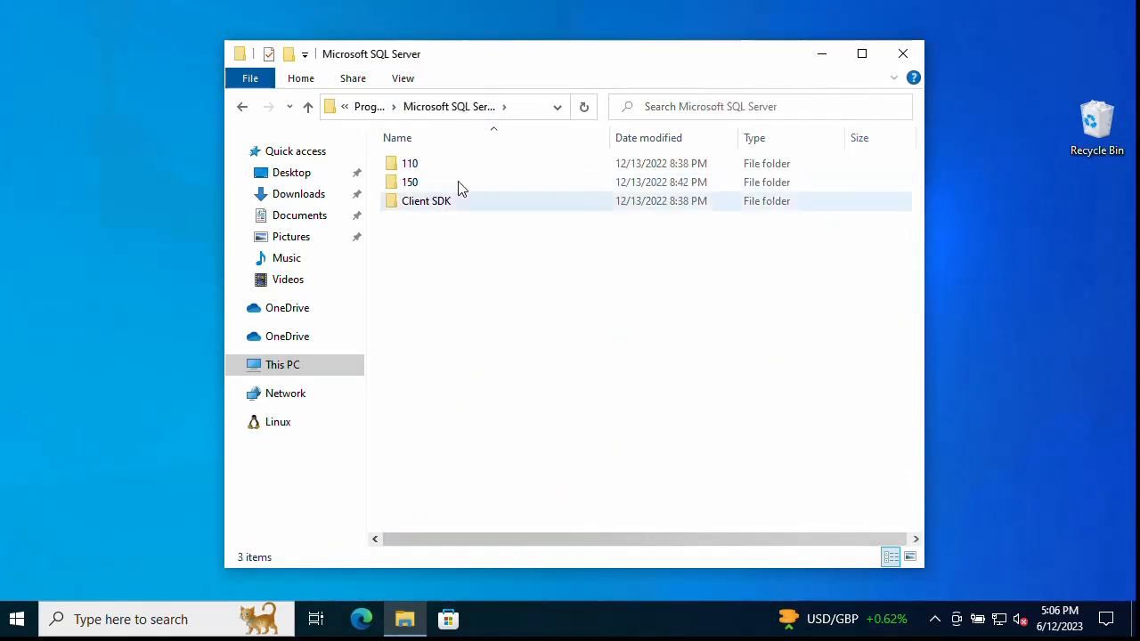
{"action": "left_click", "coordinate": [369, 107]}
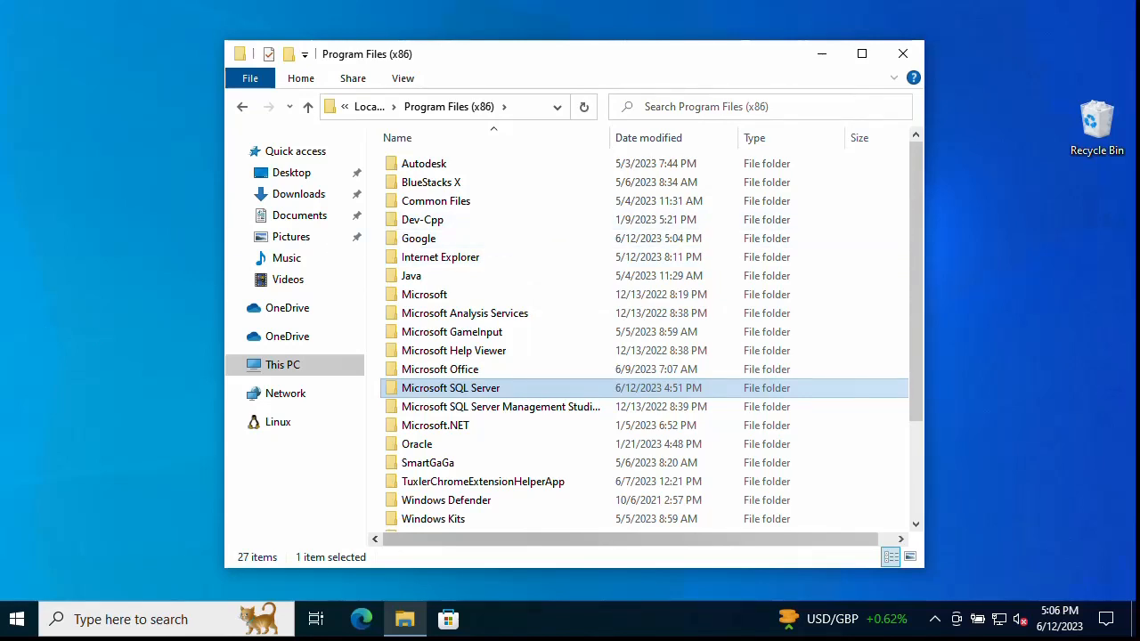
{"action": "left_click", "coordinate": [300, 366]}
{"action": "double_click", "coordinate": [445, 400]}
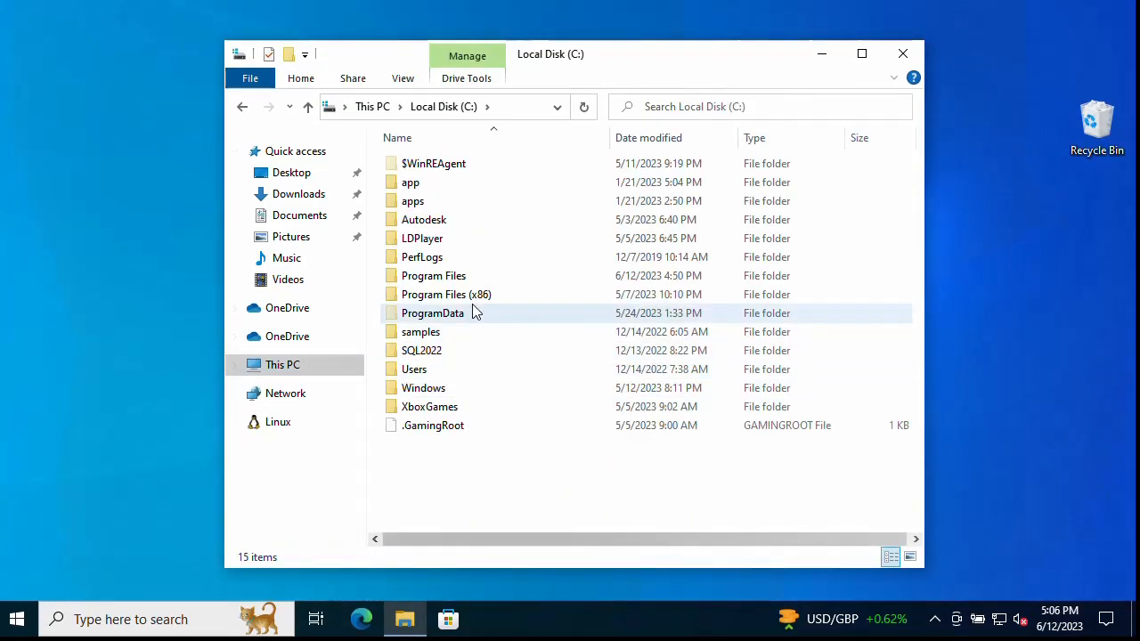
Step: With hidden items shown, browse C:\ProgramData\Microsoft for SQL leftovers, then return to This PC
{"action": "left_click", "coordinate": [450, 314]}
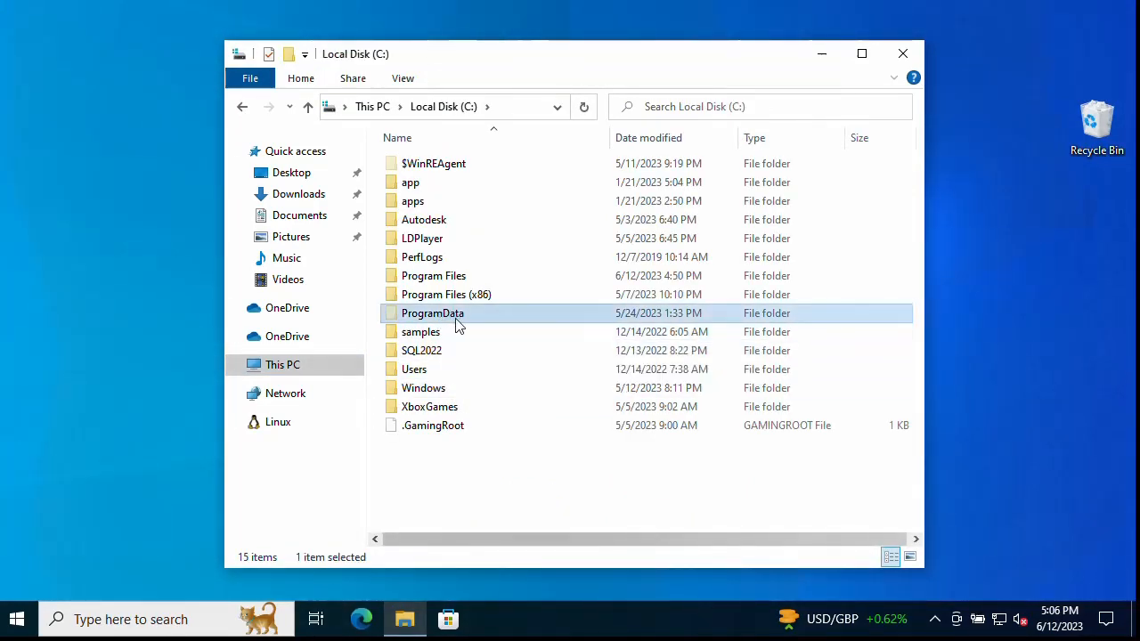
{"action": "left_click", "coordinate": [403, 80]}
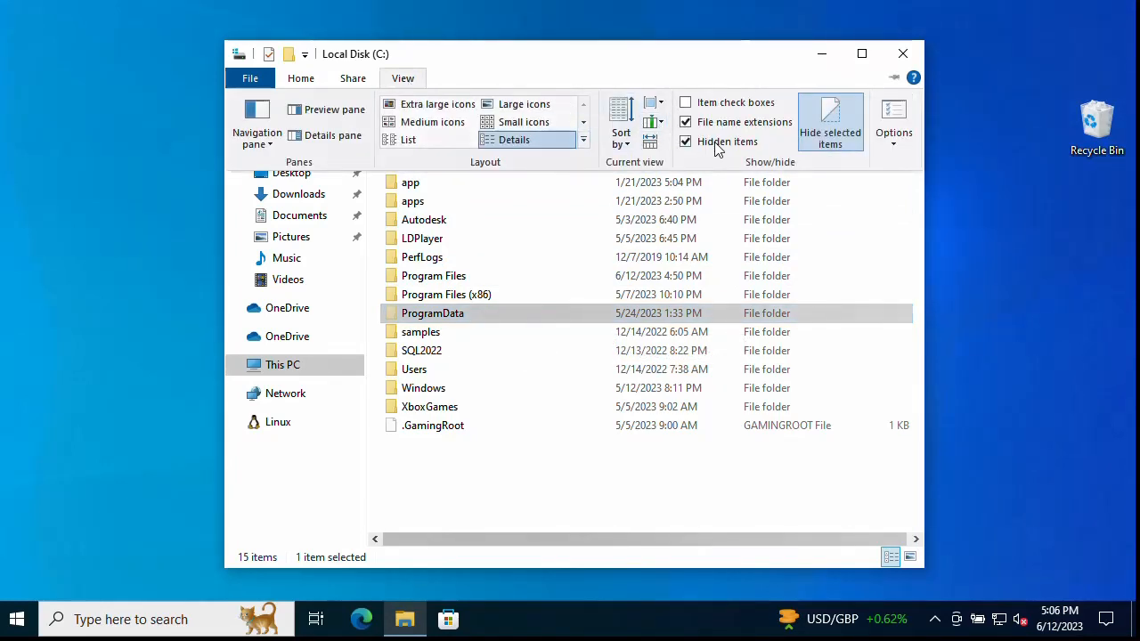
{"action": "left_click", "coordinate": [460, 317]}
{"action": "double_click", "coordinate": [501, 319]}
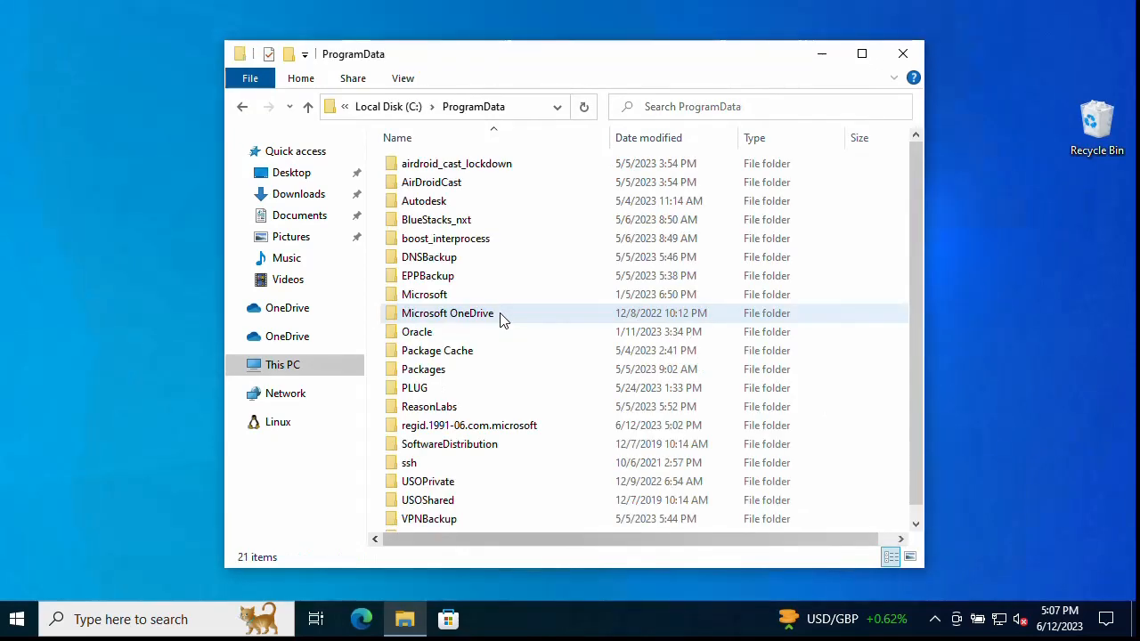
{"action": "double_click", "coordinate": [450, 293]}
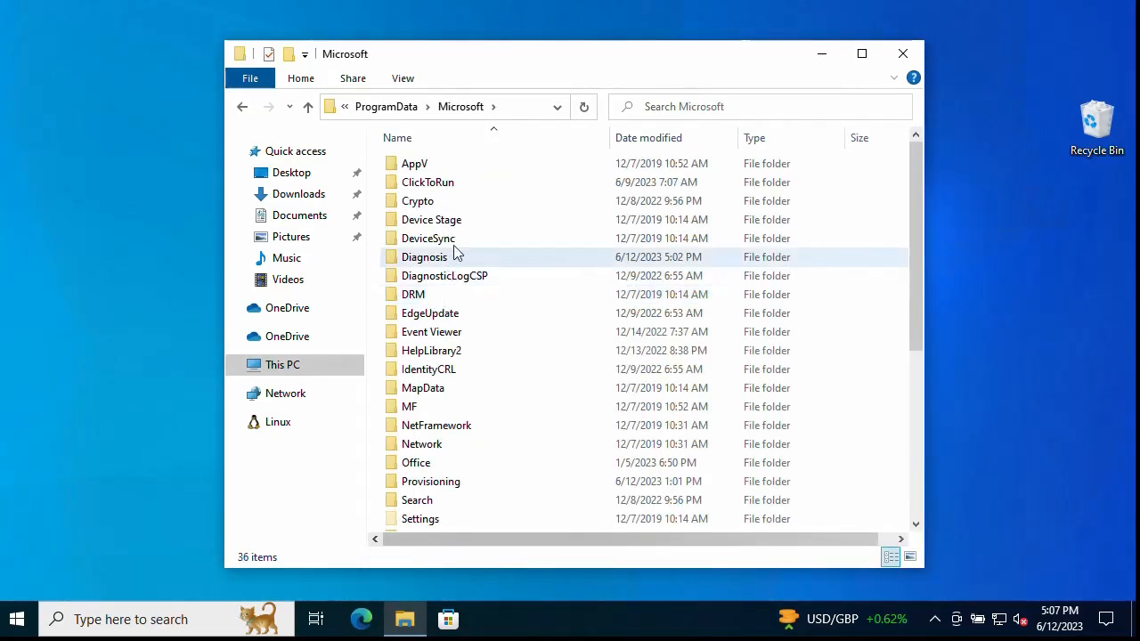
{"action": "left_click", "coordinate": [460, 239]}
{"action": "key", "text": "m"}
{"action": "key", "text": "m"}
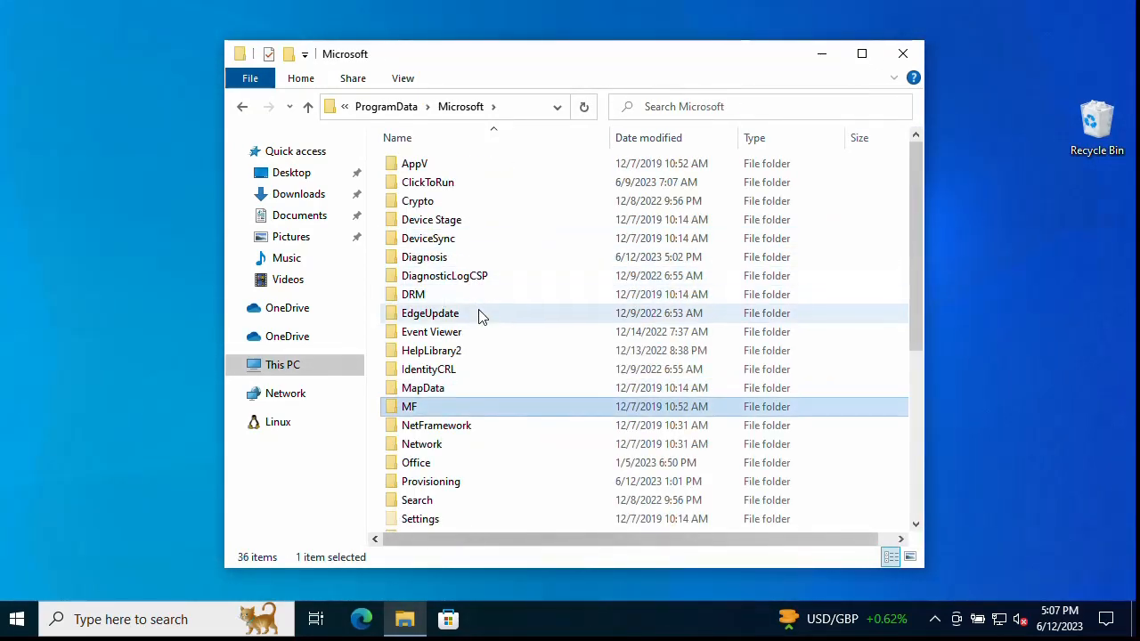
{"action": "left_click", "coordinate": [509, 393]}
{"action": "scroll", "coordinate": [514, 415], "scroll_direction": "down", "scroll_amount": 4}
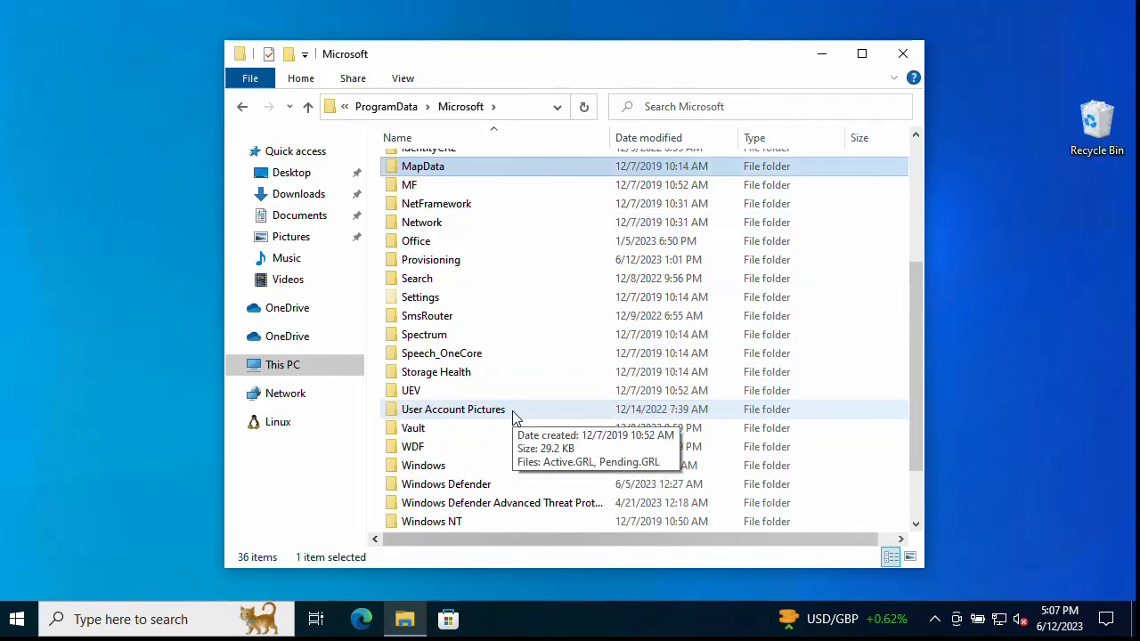
{"action": "scroll", "coordinate": [491, 323], "scroll_direction": "up", "scroll_amount": 2}
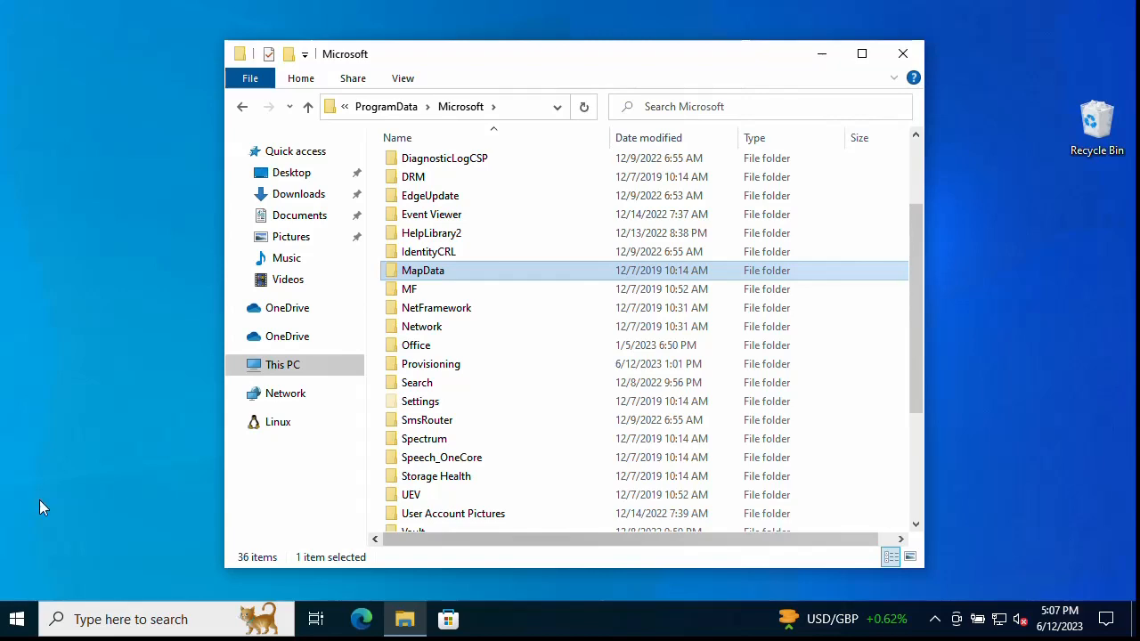
{"action": "left_click", "coordinate": [301, 364]}
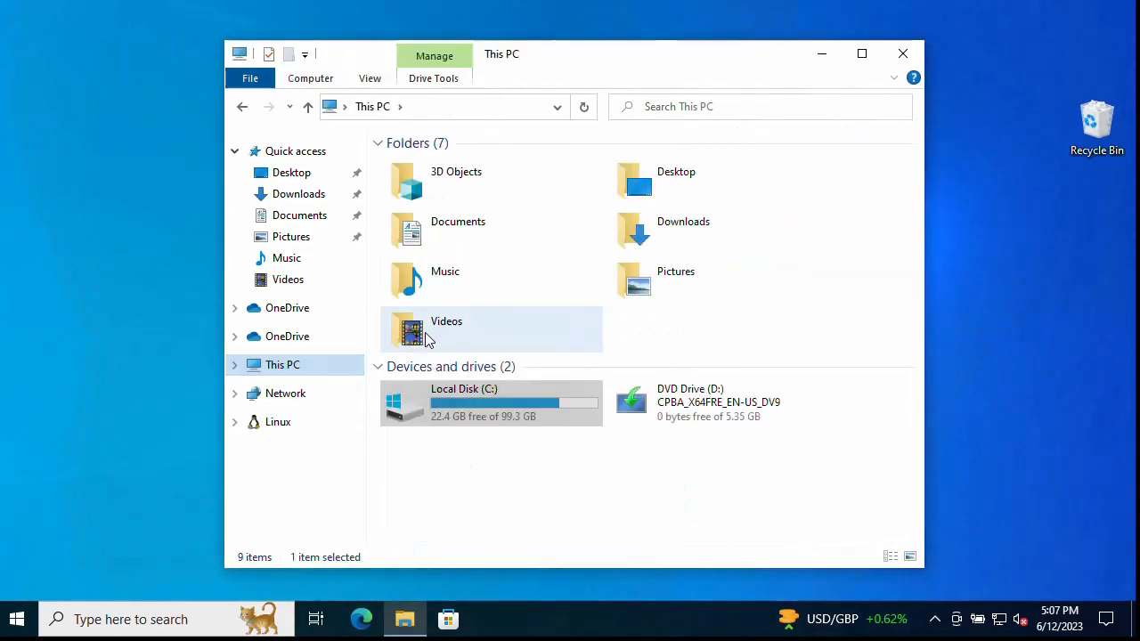
Step: Navigate from Local Disk (C:) through Users and the user's profile into AppData\Local
{"action": "double_click", "coordinate": [453, 388]}
{"action": "double_click", "coordinate": [430, 388]}
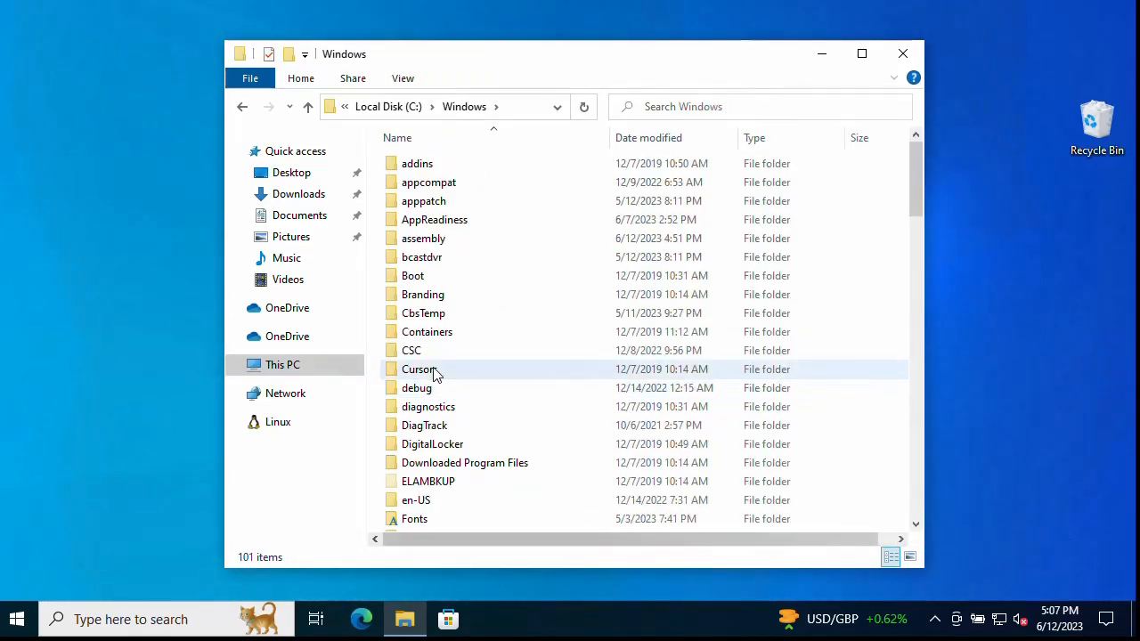
{"action": "key", "text": "alt+Left"}
{"action": "double_click", "coordinate": [425, 372]}
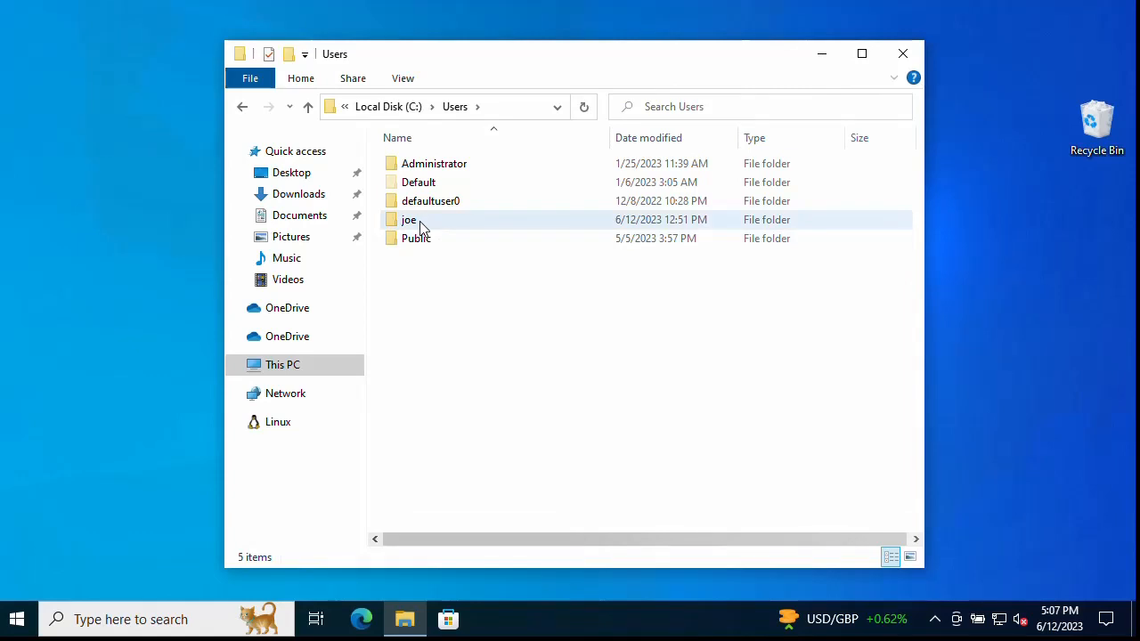
{"action": "double_click", "coordinate": [422, 227]}
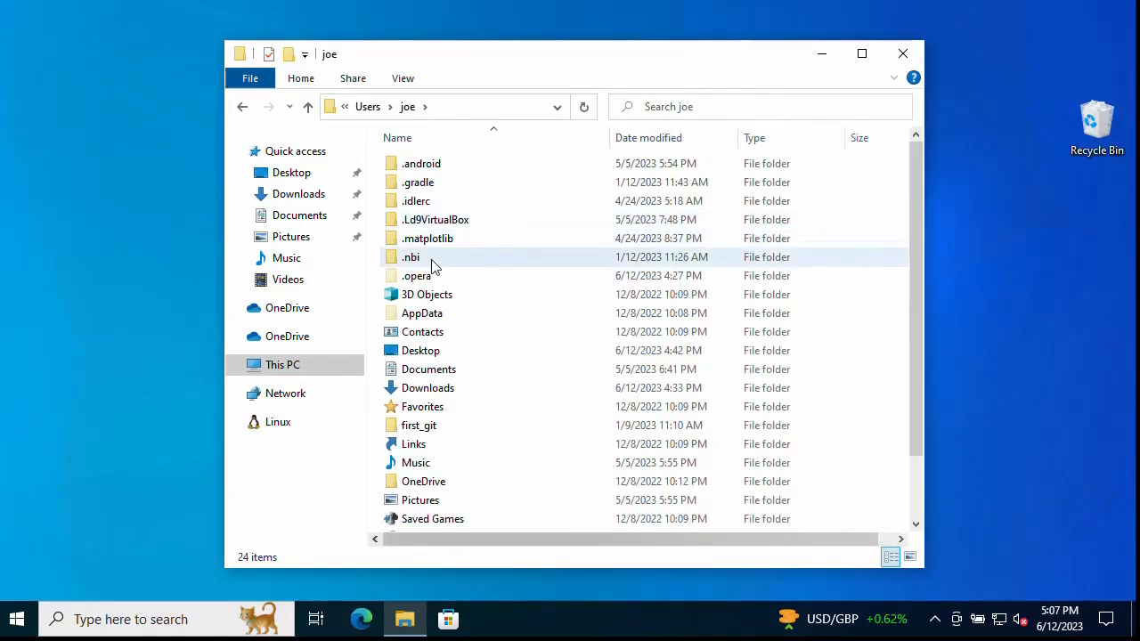
{"action": "left_click", "coordinate": [432, 322]}
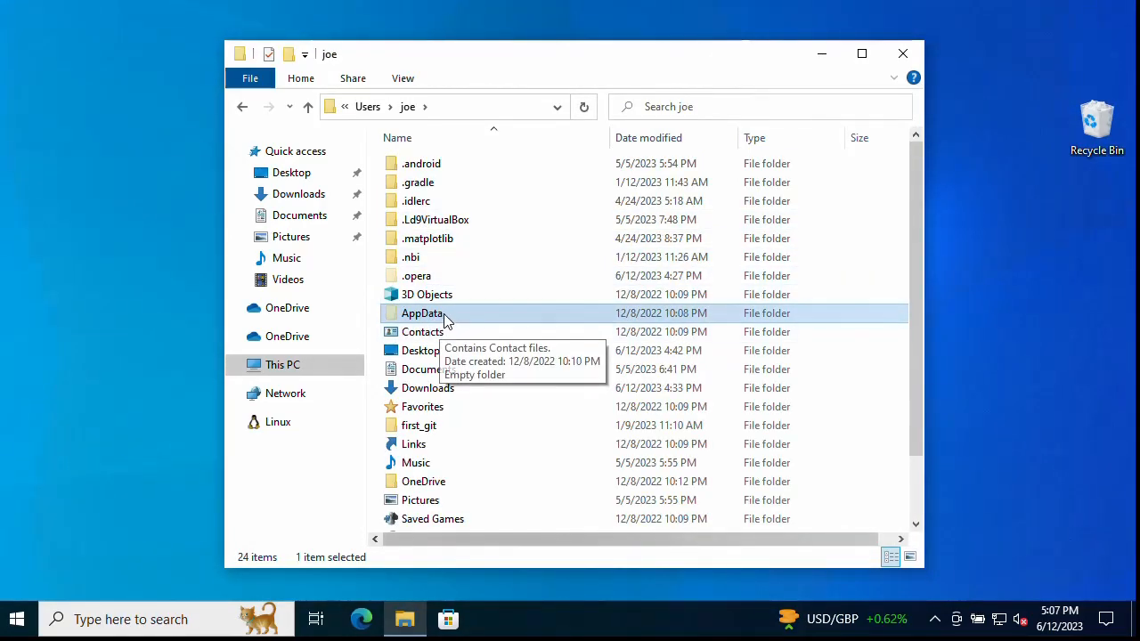
{"action": "double_click", "coordinate": [442, 320]}
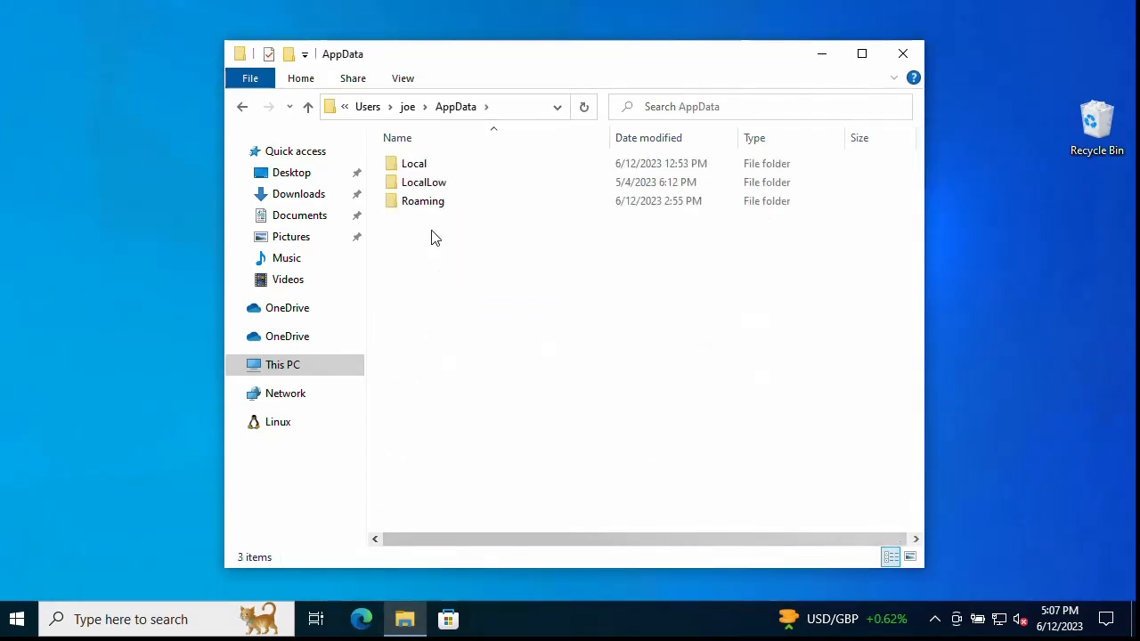
{"action": "double_click", "coordinate": [426, 165]}
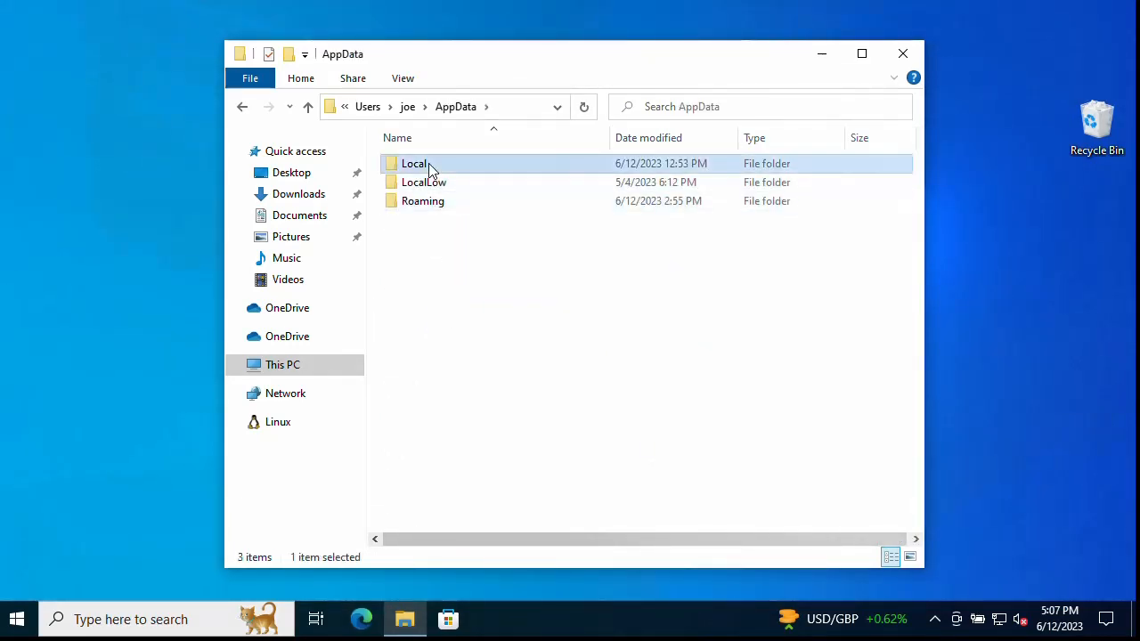
Step: Review the Local\Microsoft folder for SQL leftovers, then go back up to AppData
{"action": "left_click", "coordinate": [458, 245]}
{"action": "key", "text": "m"}
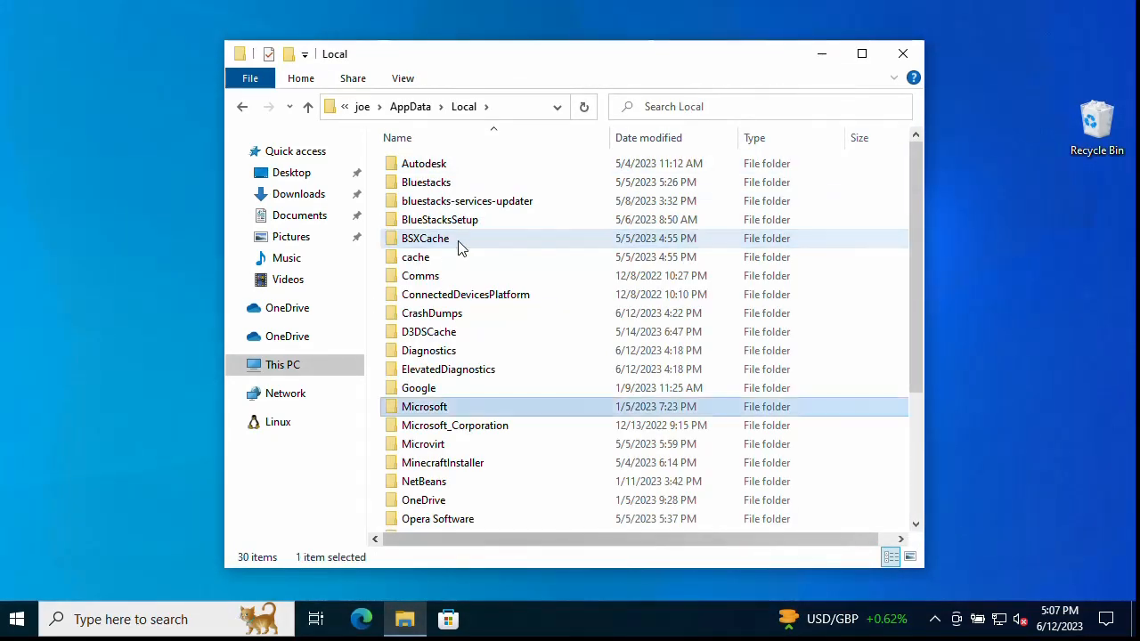
{"action": "double_click", "coordinate": [442, 410]}
{"action": "key", "text": "m"}
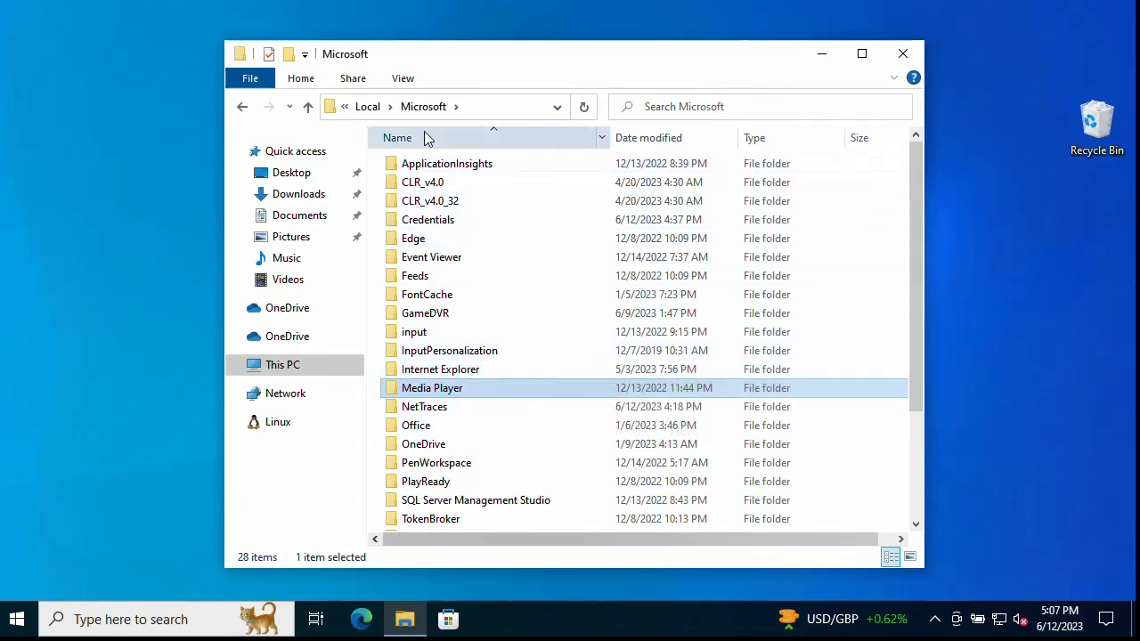
{"action": "left_click", "coordinate": [368, 106]}
{"action": "left_click", "coordinate": [417, 108]}
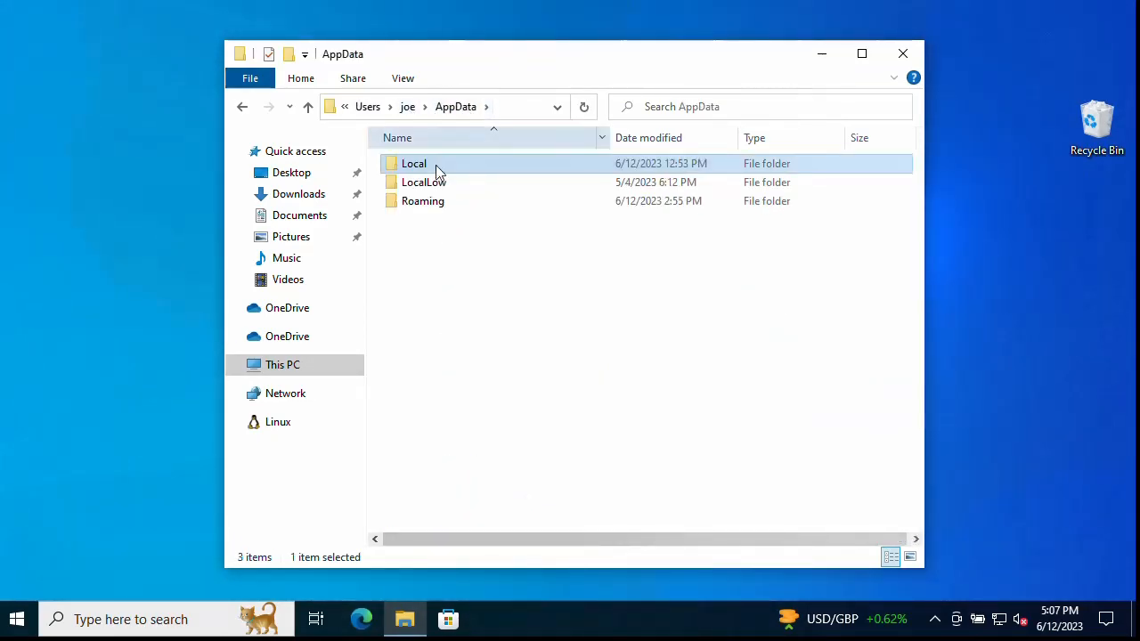
{"action": "double_click", "coordinate": [428, 205]}
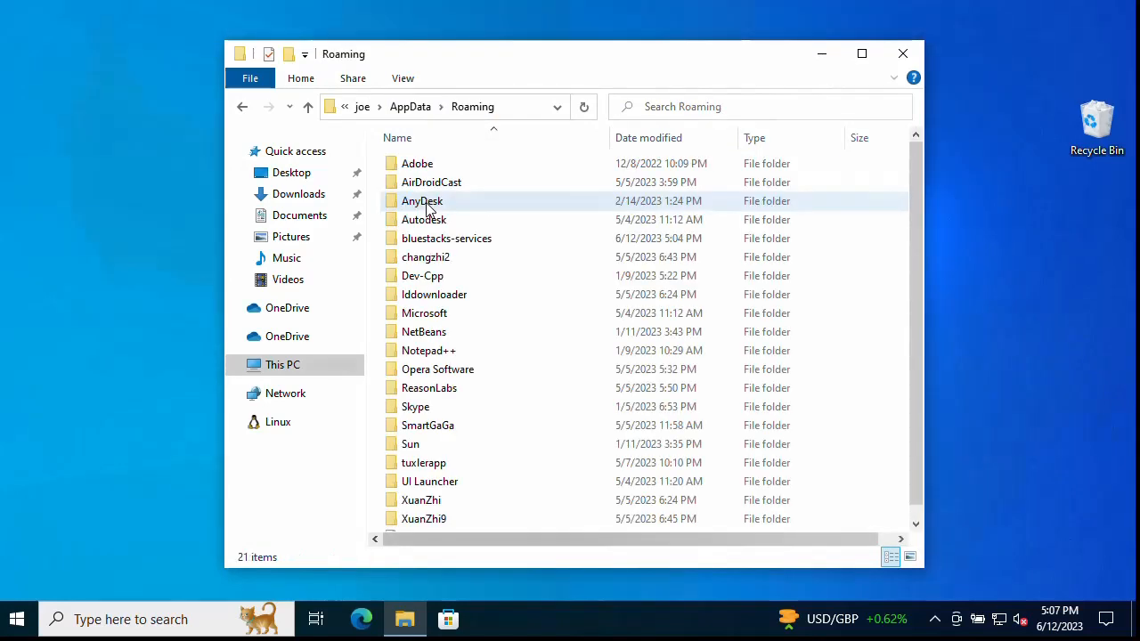
{"action": "double_click", "coordinate": [439, 317]}
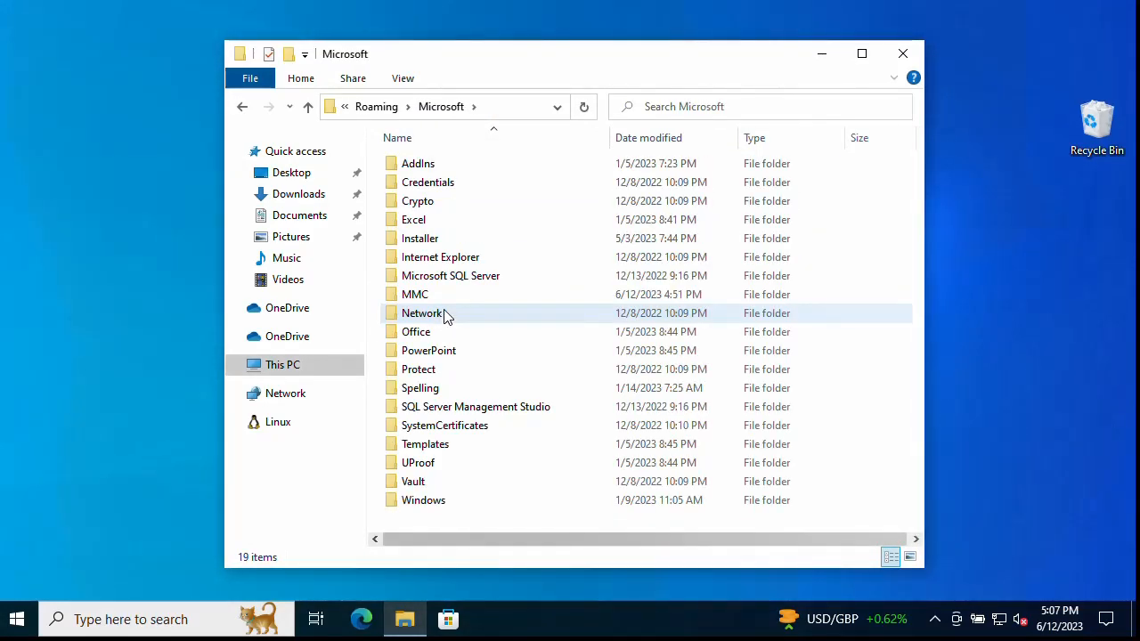
{"action": "left_click", "coordinate": [457, 315]}
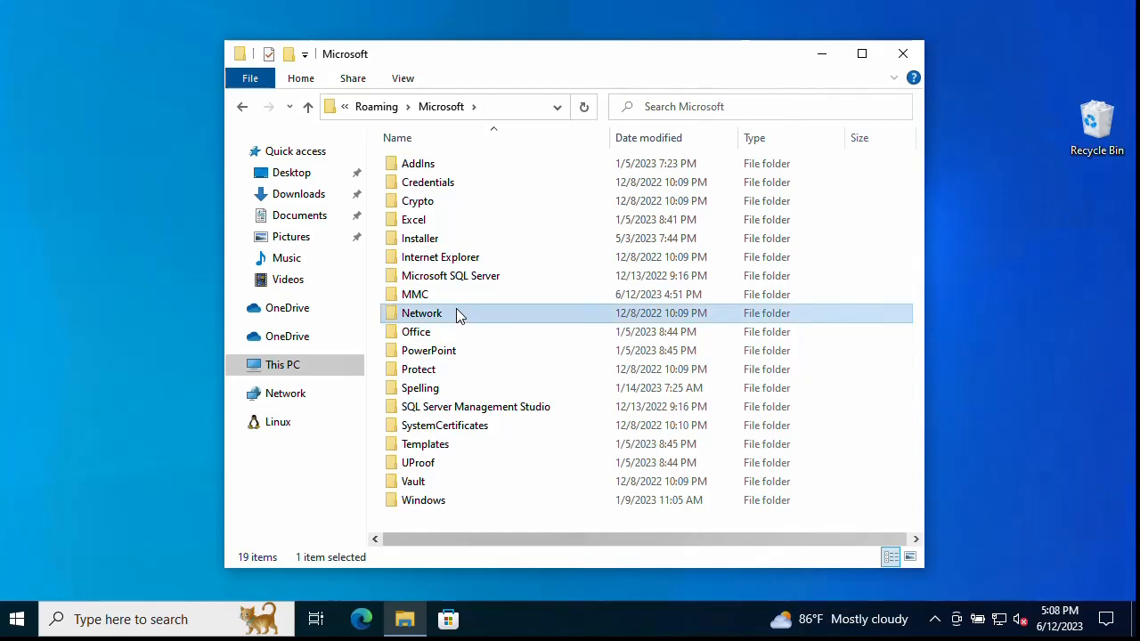
{"action": "left_click", "coordinate": [478, 278]}
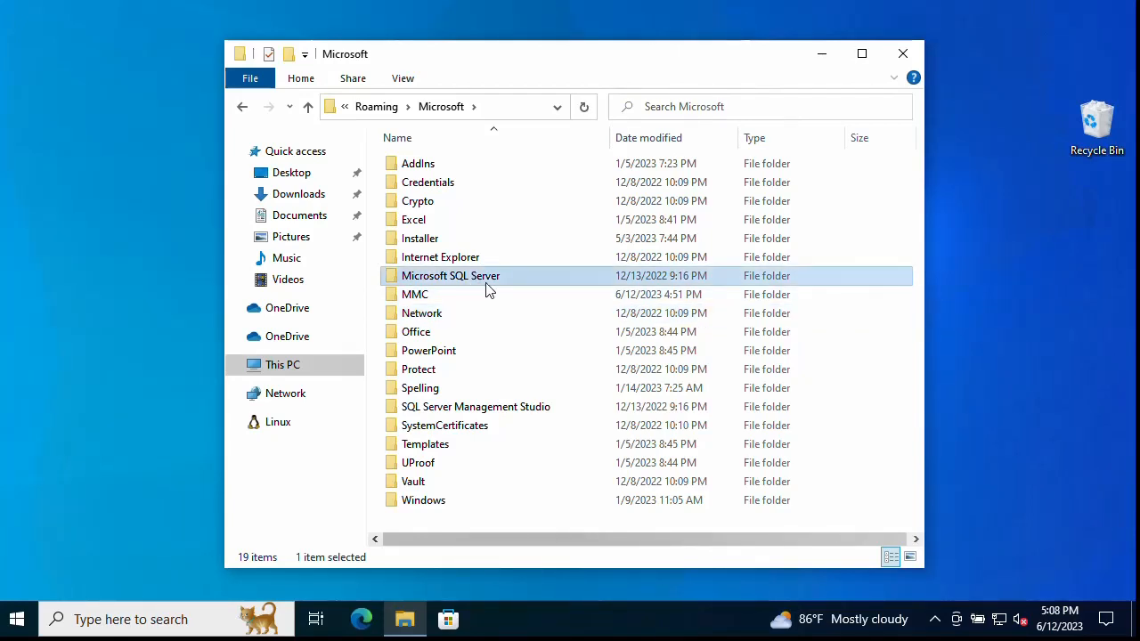
{"action": "double_click", "coordinate": [488, 283]}
{"action": "key", "text": "alt+Left"}
Step: Launch Registry Editor from a Start search for 'regist' and approve the UAC prompt
{"action": "left_click", "coordinate": [822, 55]}
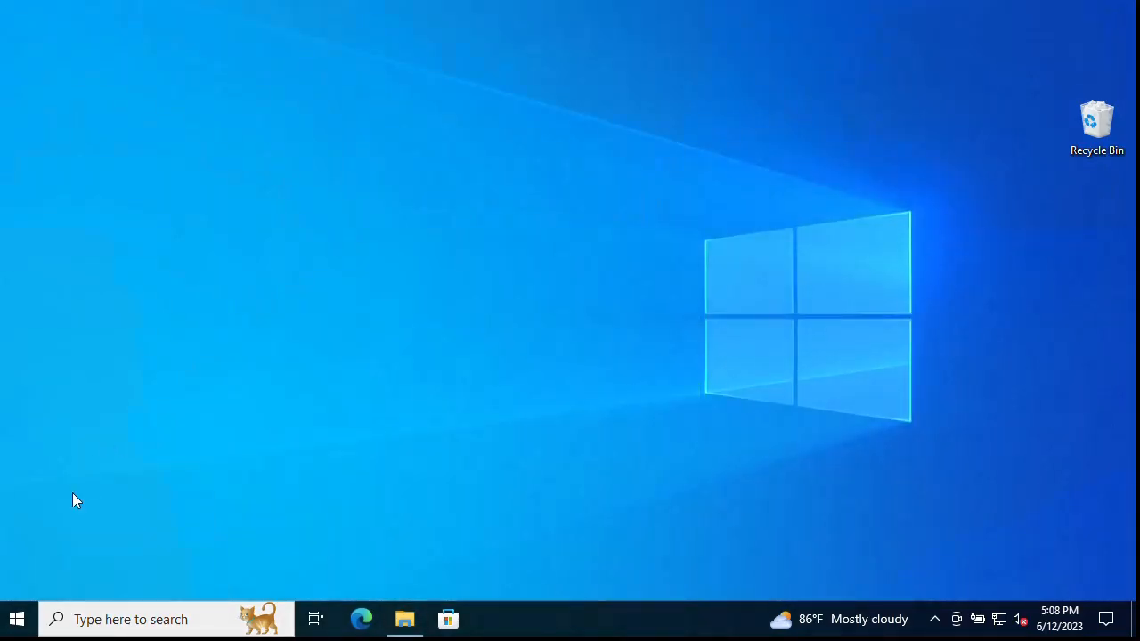
{"action": "left_click", "coordinate": [19, 620]}
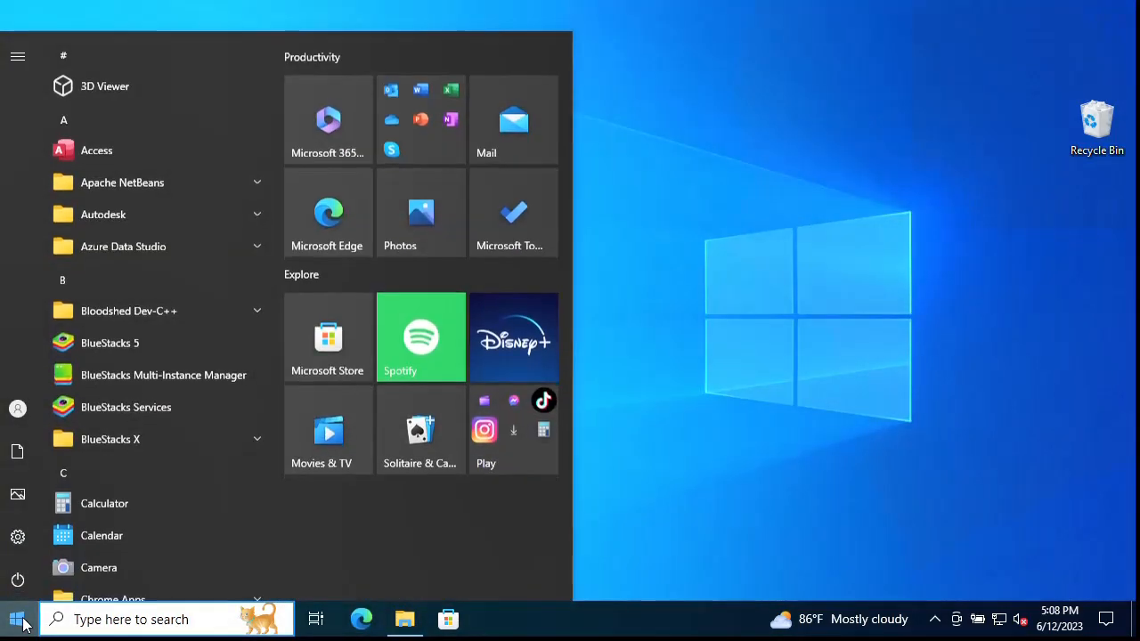
{"action": "type", "text": "regis"}
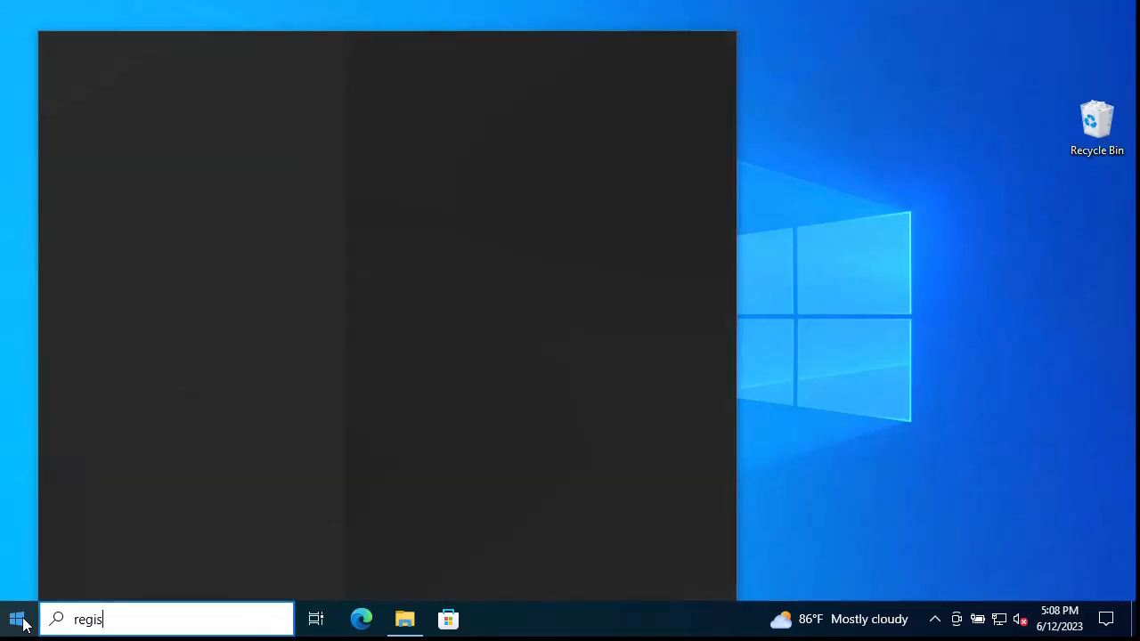
{"action": "type", "text": "t"}
{"action": "key", "text": "Return"}
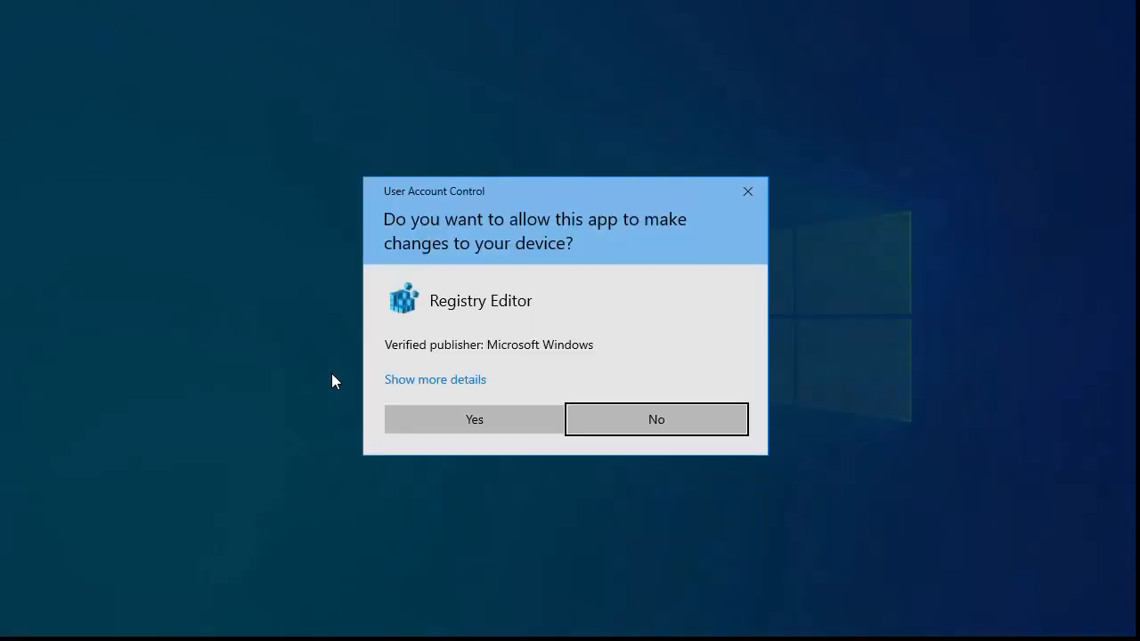
{"action": "left_click", "coordinate": [470, 409]}
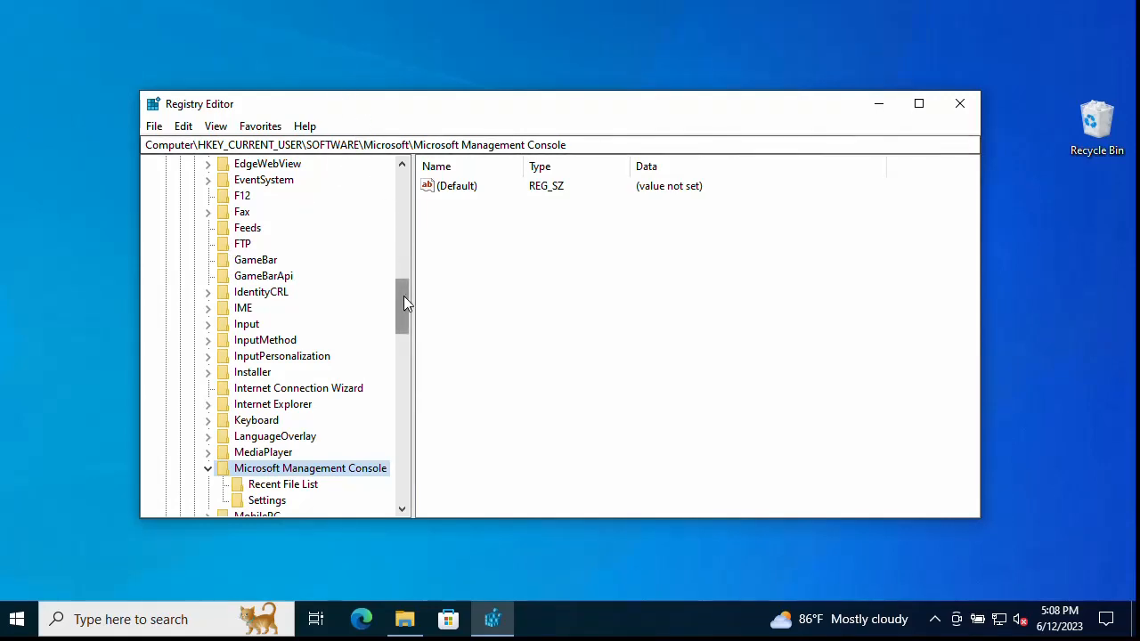
Step: Collapse HKEY_CURRENT_USER and expand HKEY_LOCAL_MACHINE > SOFTWARE > Microsoft, scrolling down its subkeys
{"action": "left_click_drag", "start_coordinate": [403, 298], "coordinate": [403, 178]}
{"action": "double_click", "coordinate": [267, 195]}
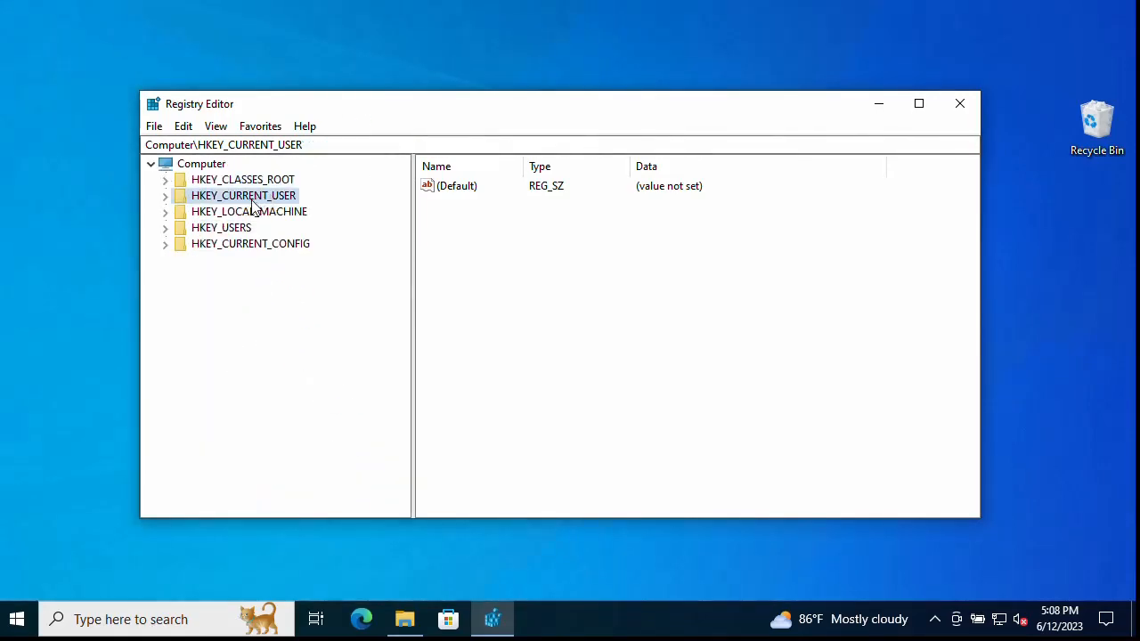
{"action": "left_click", "coordinate": [257, 214]}
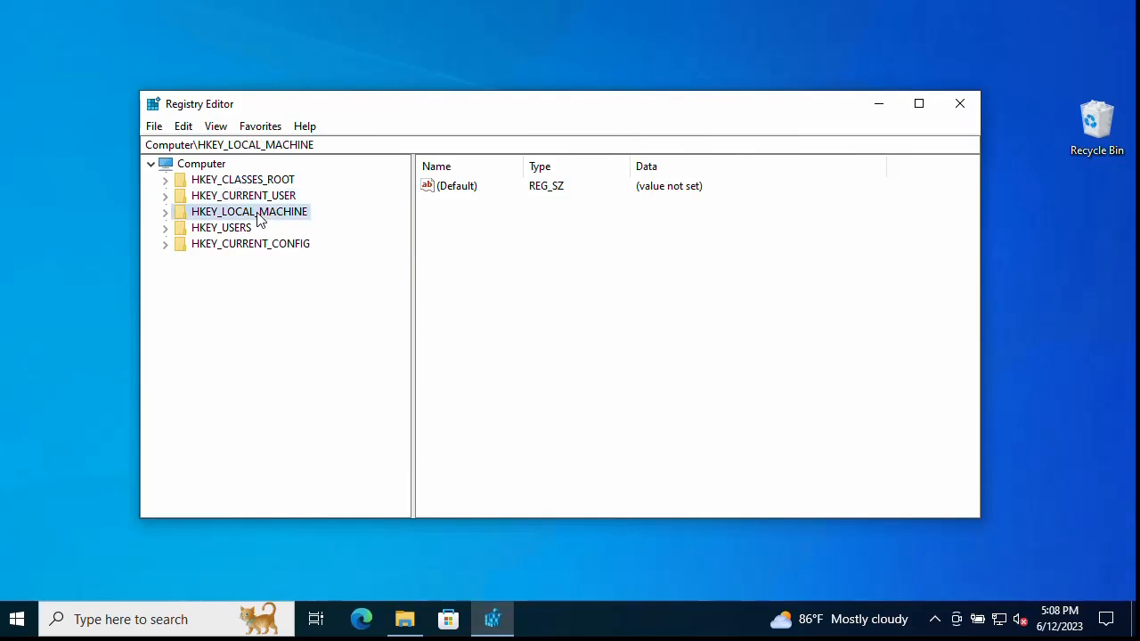
{"action": "double_click", "coordinate": [257, 218]}
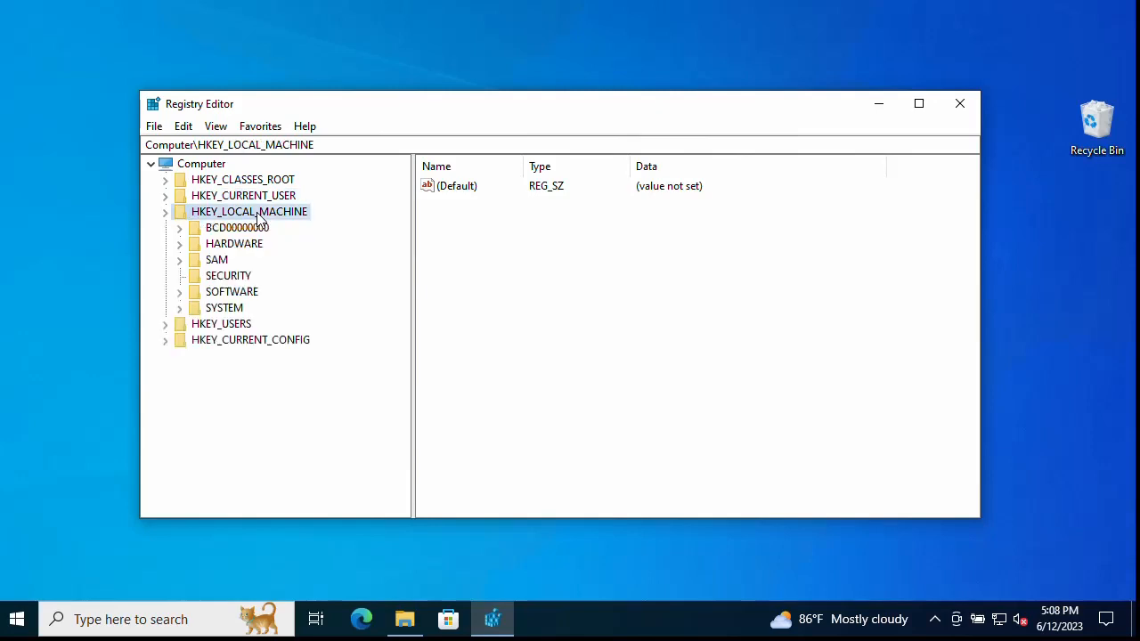
{"action": "double_click", "coordinate": [248, 295]}
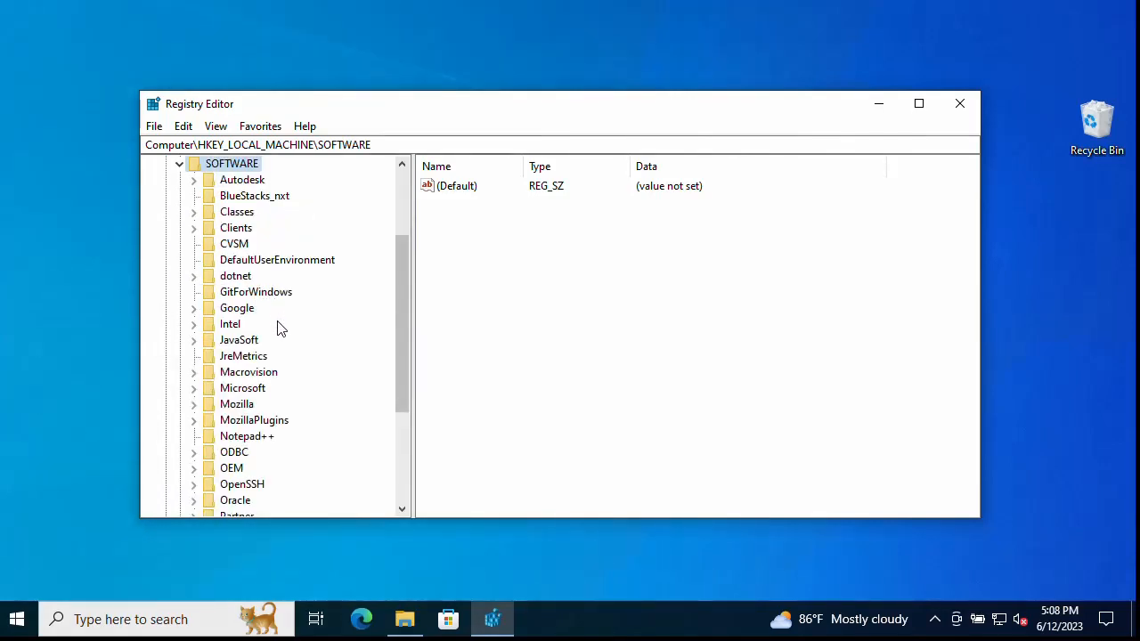
{"action": "double_click", "coordinate": [253, 390]}
{"action": "scroll", "coordinate": [307, 336], "scroll_direction": "down", "scroll_amount": 2}
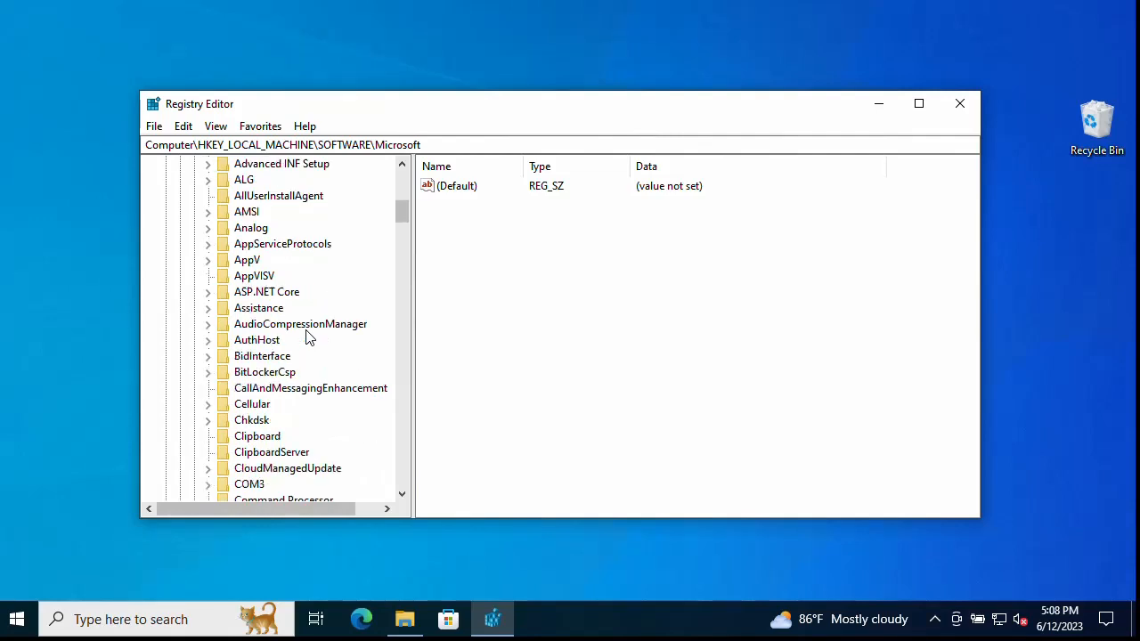
{"action": "scroll", "coordinate": [308, 336], "scroll_direction": "down", "scroll_amount": 1}
{"action": "scroll", "coordinate": [307, 337], "scroll_direction": "down", "scroll_amount": 3}
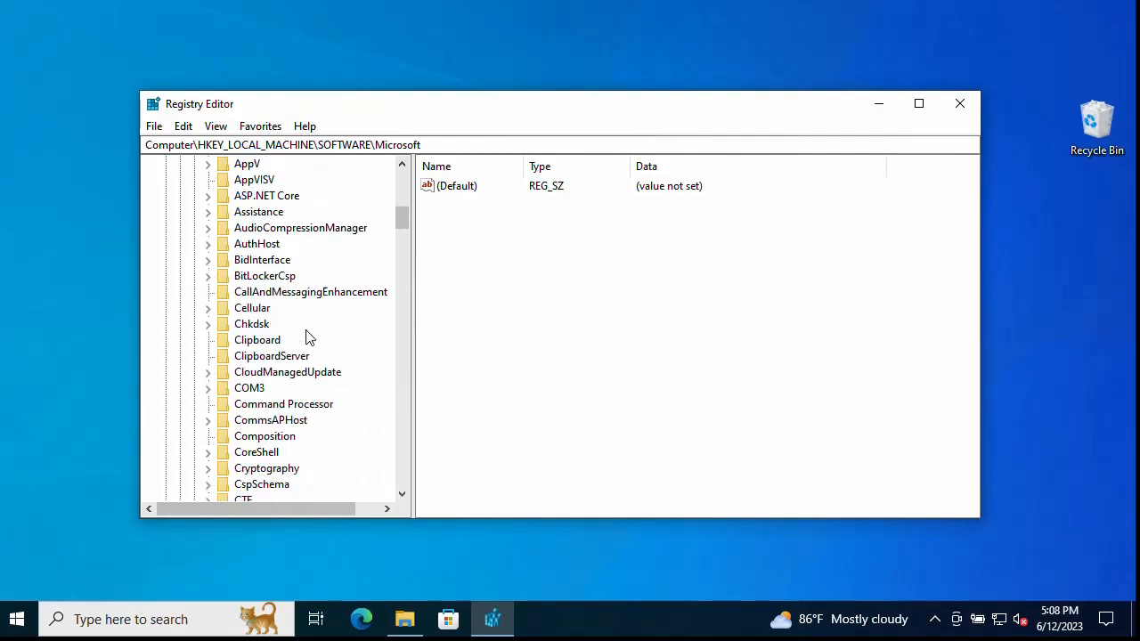
{"action": "scroll", "coordinate": [307, 337], "scroll_direction": "down", "scroll_amount": 16}
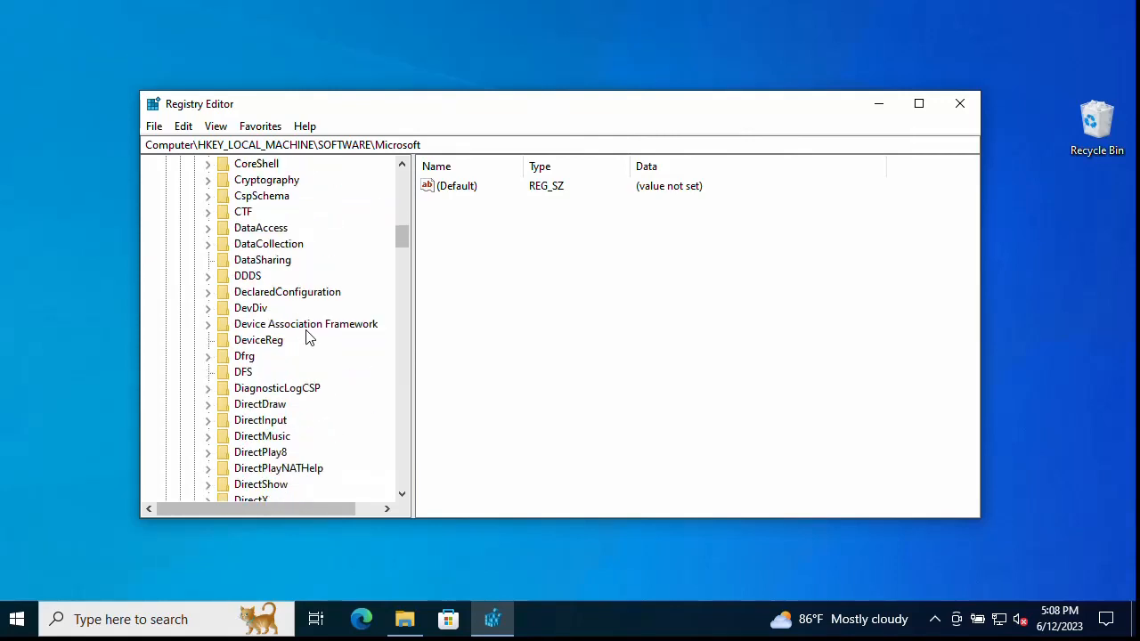
{"action": "scroll", "coordinate": [307, 337], "scroll_direction": "down", "scroll_amount": 7}
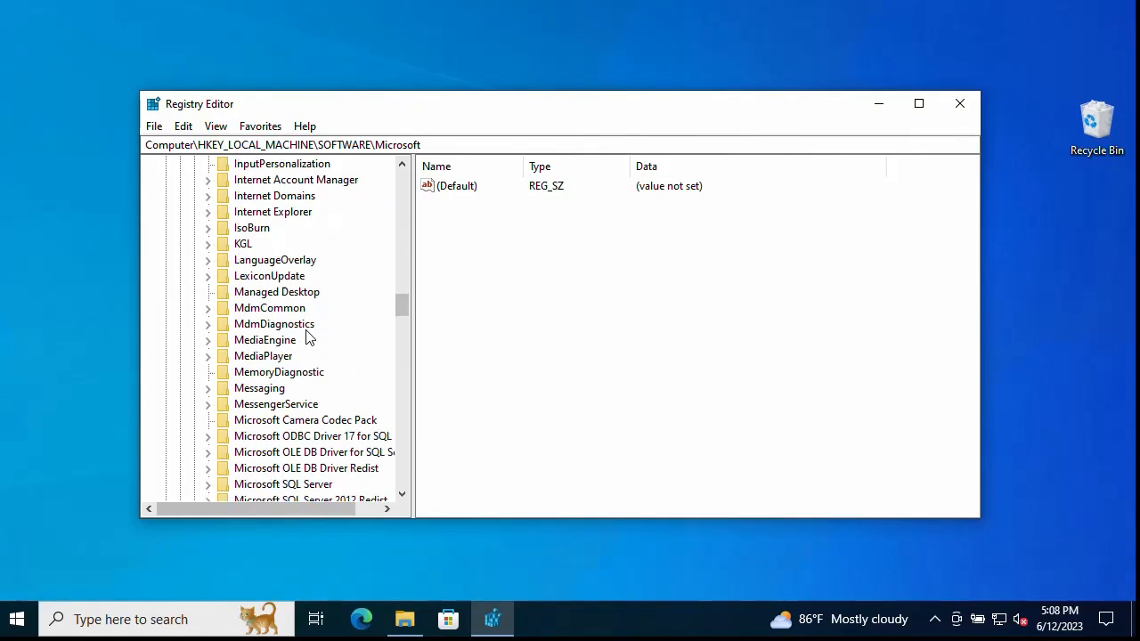
{"action": "scroll", "coordinate": [307, 336], "scroll_direction": "down", "scroll_amount": 2}
Step: Inspect the Microsoft SQL Server and MSSQLServer keys, ending on MSSQLServer
{"action": "left_click", "coordinate": [294, 389]}
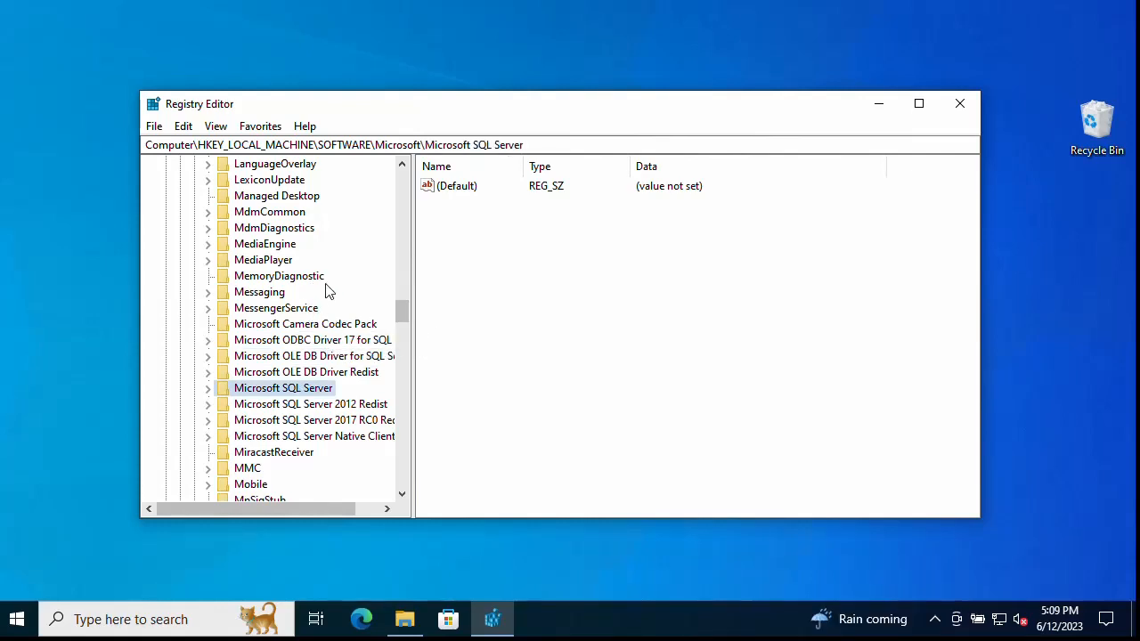
{"action": "scroll", "coordinate": [327, 290], "scroll_direction": "down", "scroll_amount": 1}
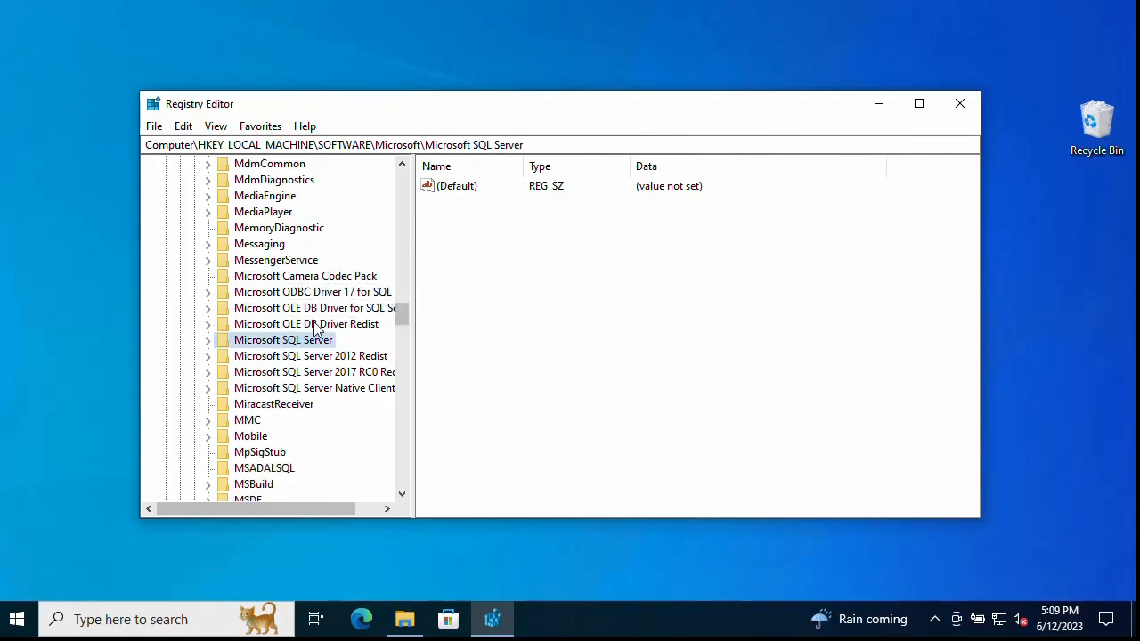
{"action": "scroll", "coordinate": [314, 332], "scroll_direction": "down", "scroll_amount": 2}
{"action": "scroll", "coordinate": [312, 339], "scroll_direction": "down", "scroll_amount": 1}
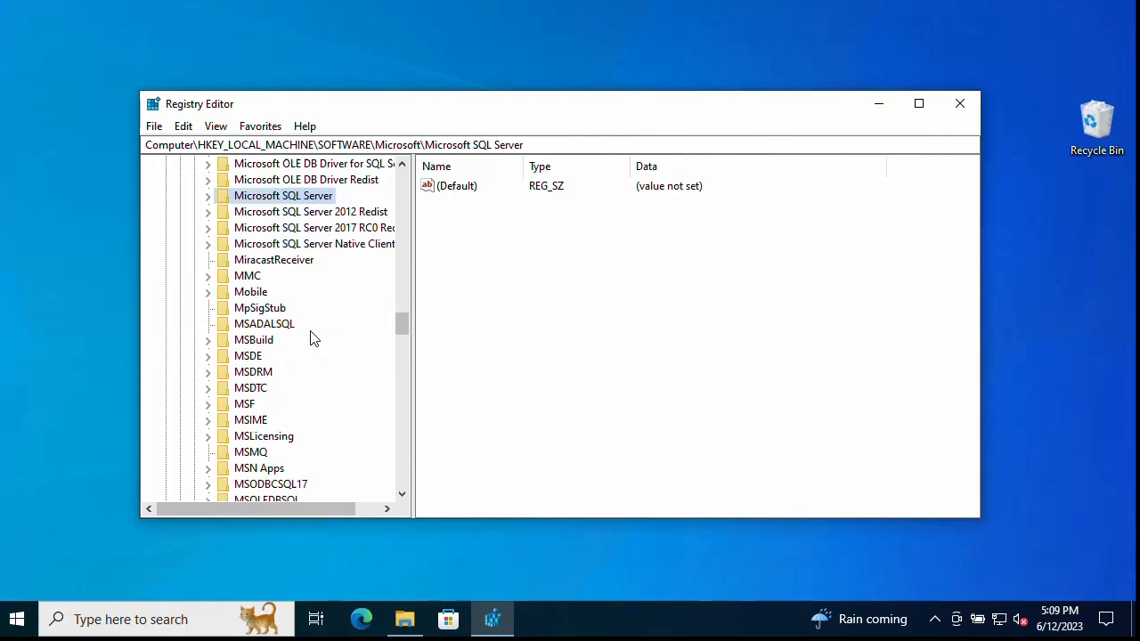
{"action": "scroll", "coordinate": [312, 338], "scroll_direction": "down", "scroll_amount": 1}
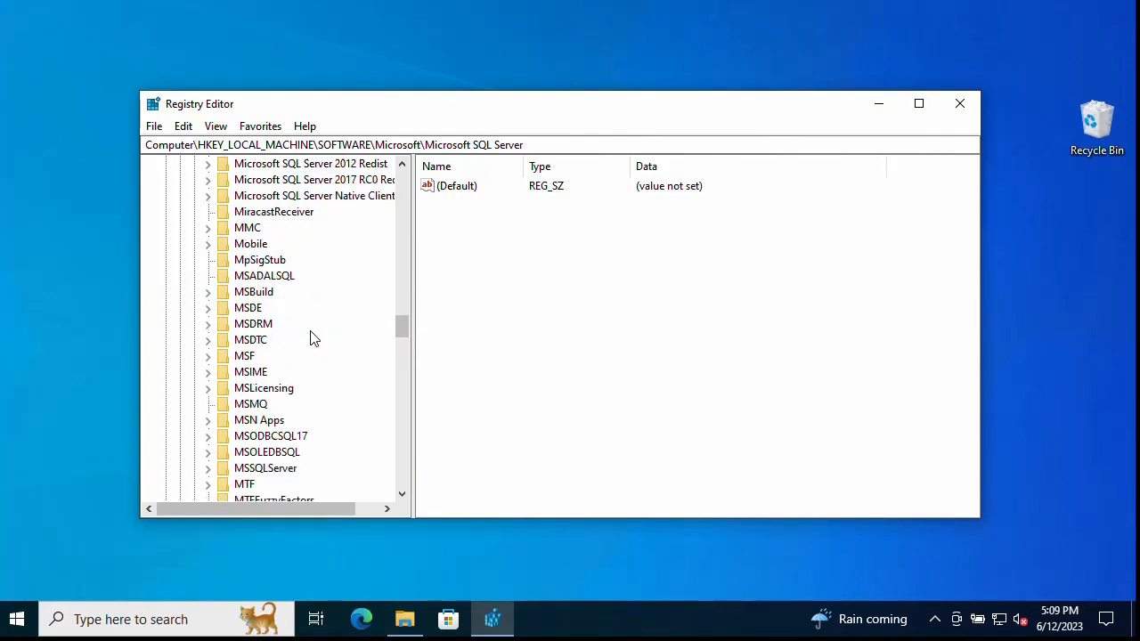
{"action": "left_click", "coordinate": [286, 469]}
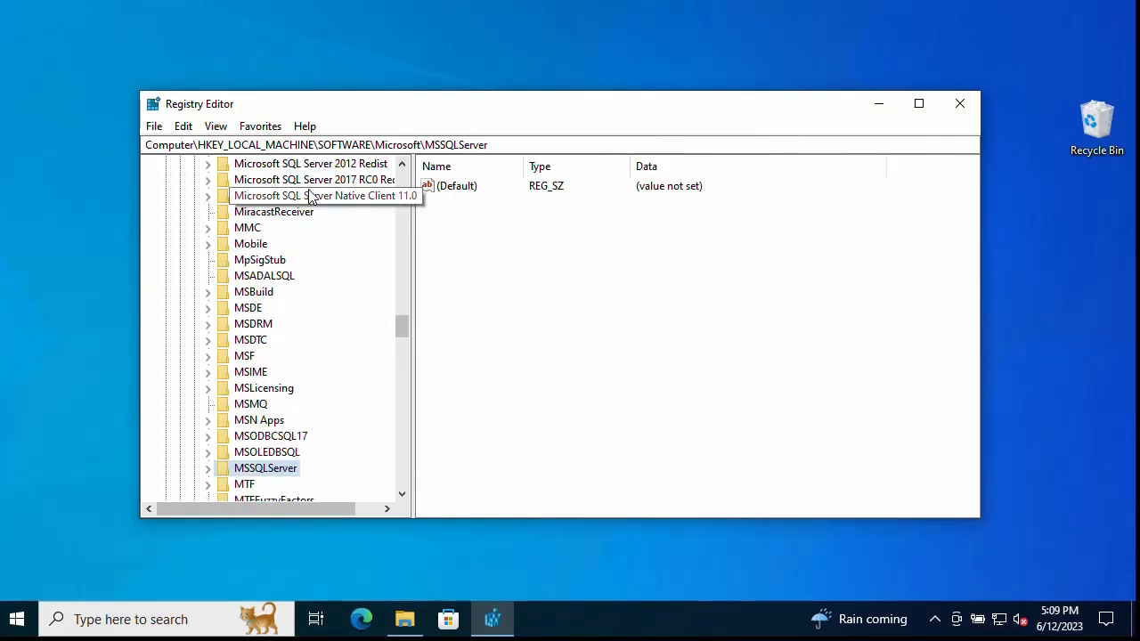
{"action": "scroll", "coordinate": [316, 205], "scroll_direction": "up", "scroll_amount": 1}
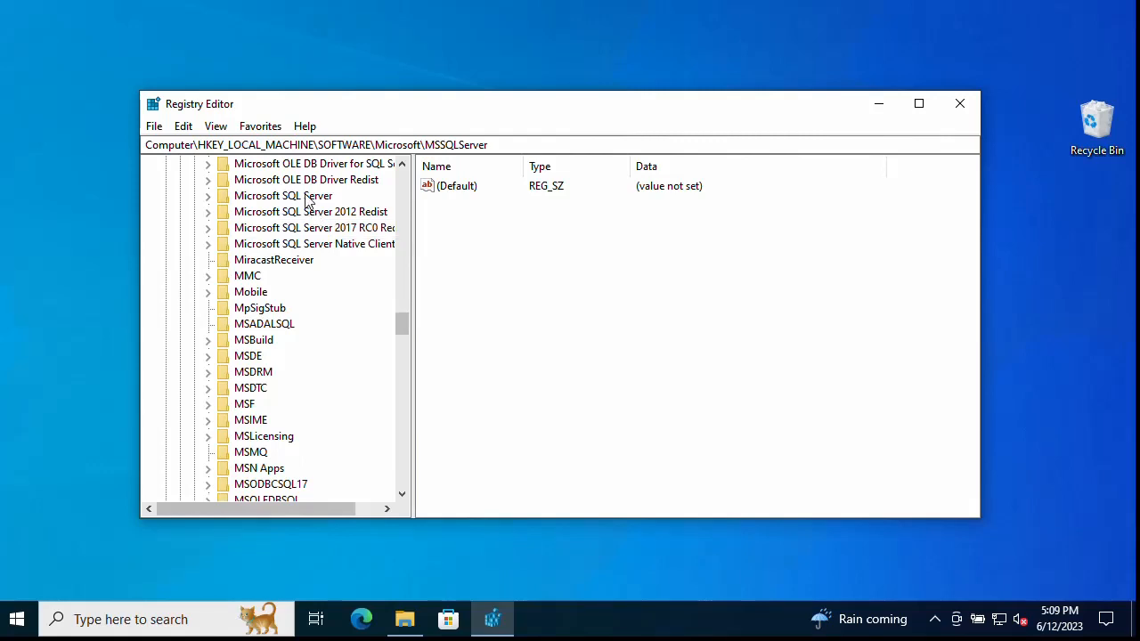
{"action": "left_click", "coordinate": [309, 199]}
{"action": "scroll", "coordinate": [318, 255], "scroll_direction": "down", "scroll_amount": 1}
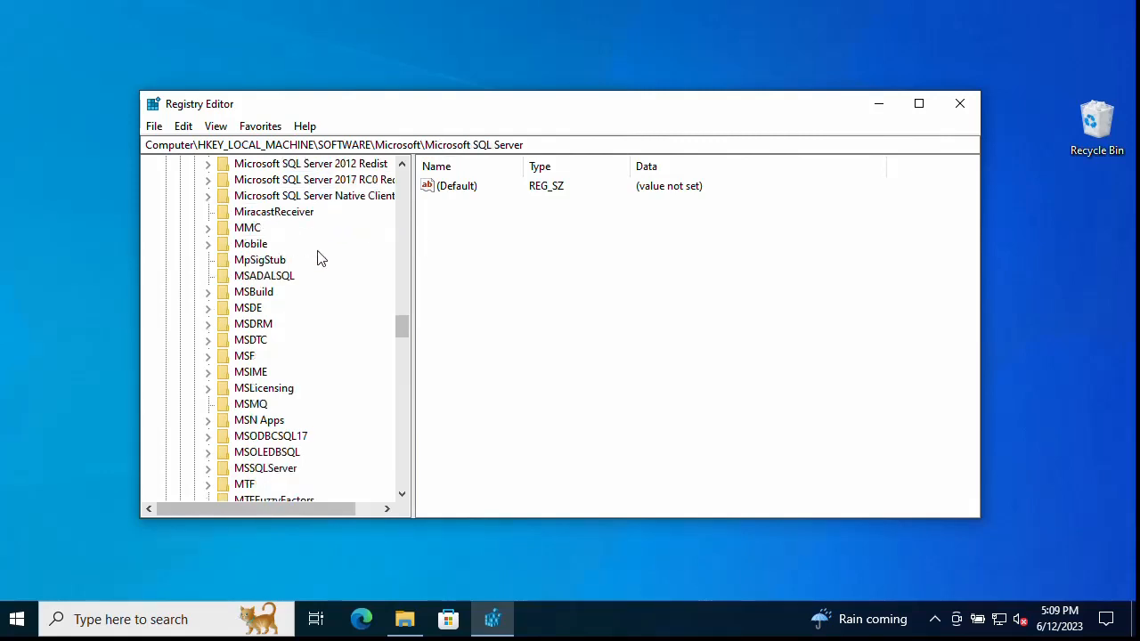
{"action": "left_click", "coordinate": [291, 470]}
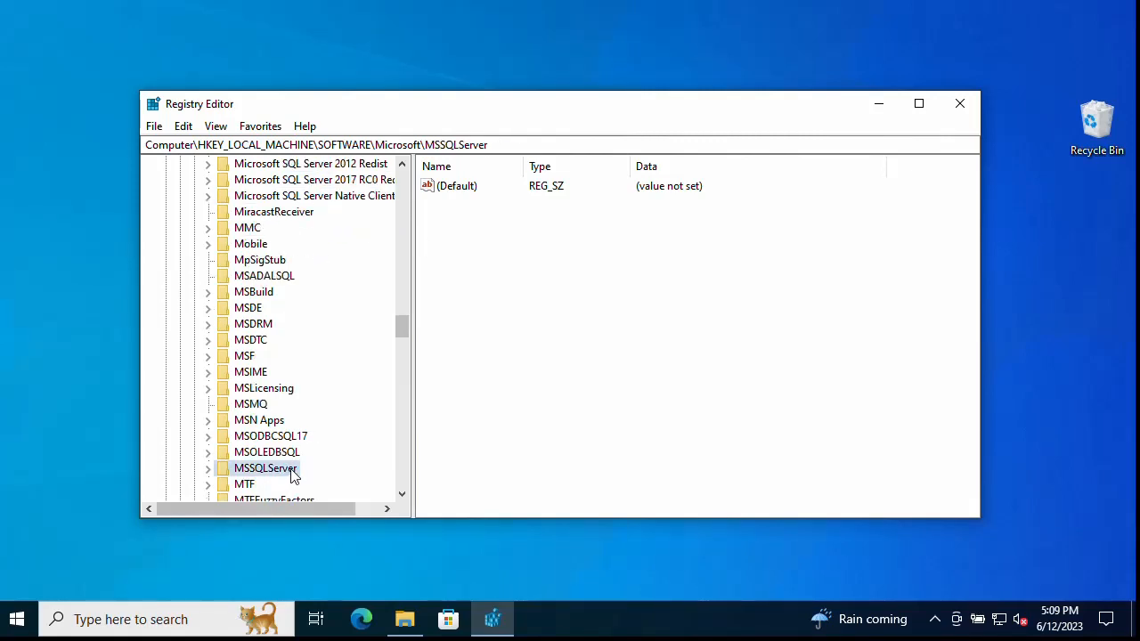
{"action": "scroll", "coordinate": [308, 379], "scroll_direction": "up", "scroll_amount": 9}
{"action": "left_click_drag", "start_coordinate": [401, 301], "coordinate": [406, 189]}
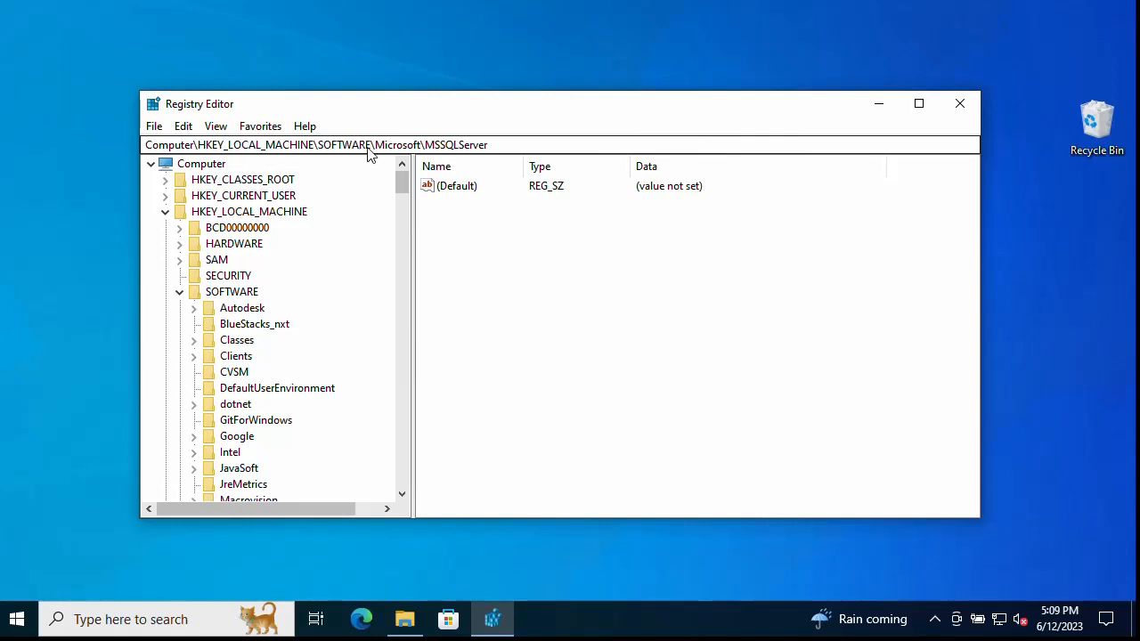
Step: Collapse SOFTWARE and open HKEY_LOCAL_MACHINE\SYSTEM\CurrentControlSet\Services
{"action": "double_click", "coordinate": [236, 214]}
{"action": "double_click", "coordinate": [235, 212]}
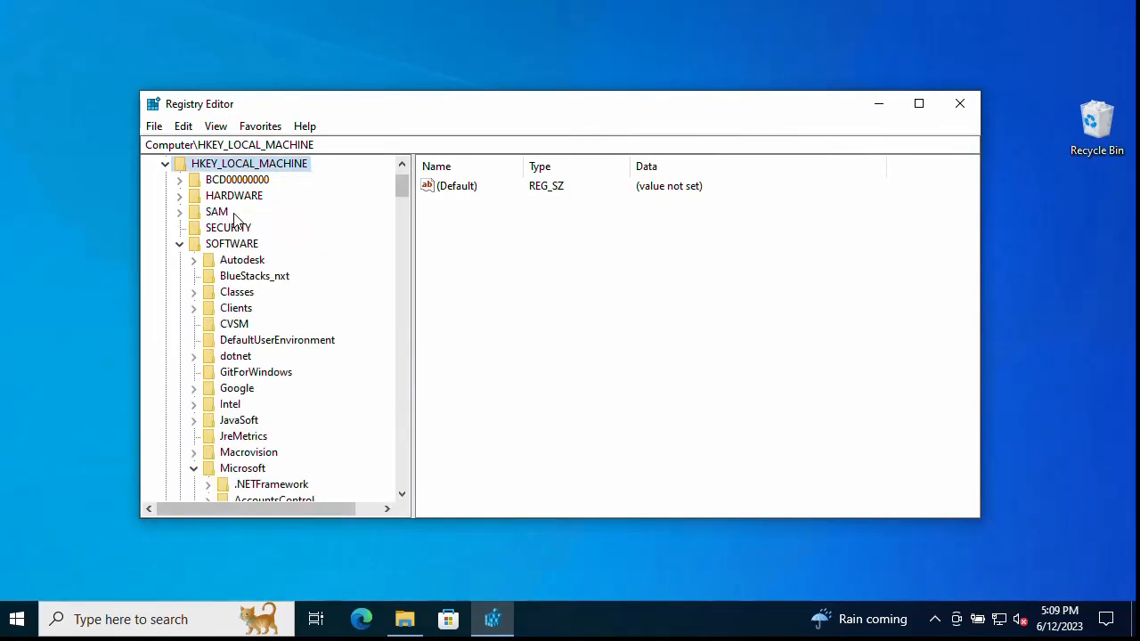
{"action": "double_click", "coordinate": [237, 246]}
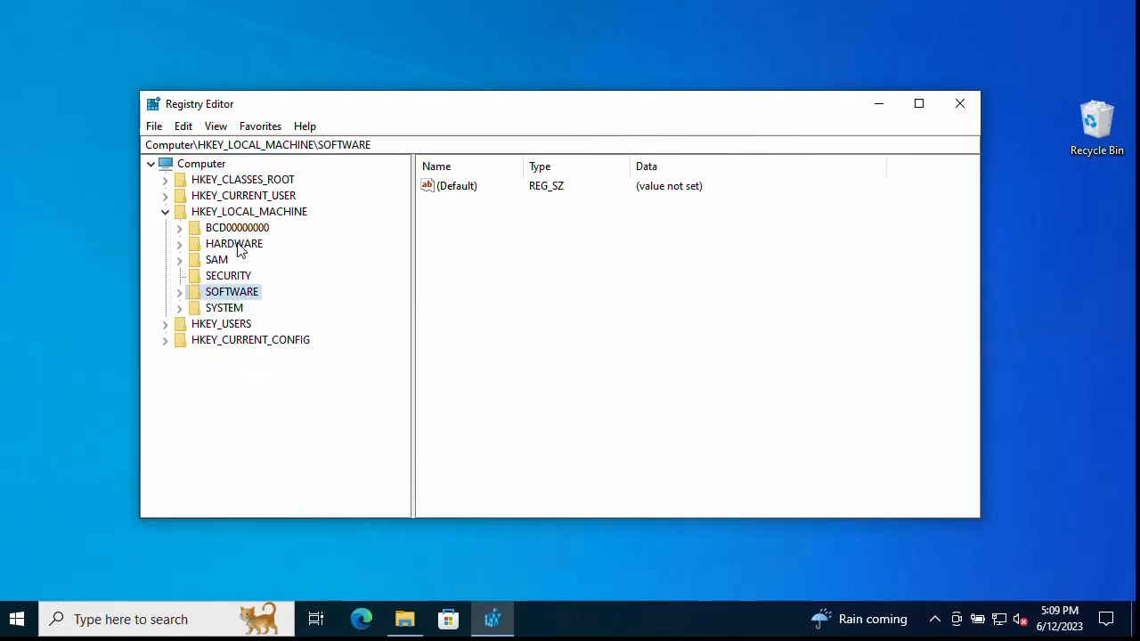
{"action": "double_click", "coordinate": [227, 308]}
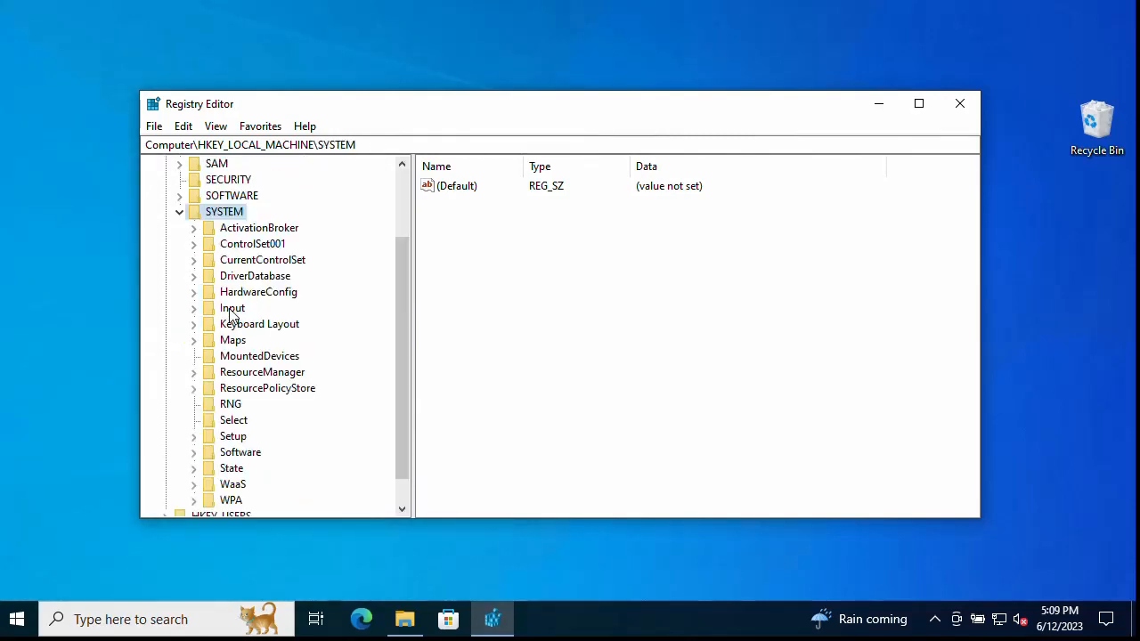
{"action": "double_click", "coordinate": [292, 261]}
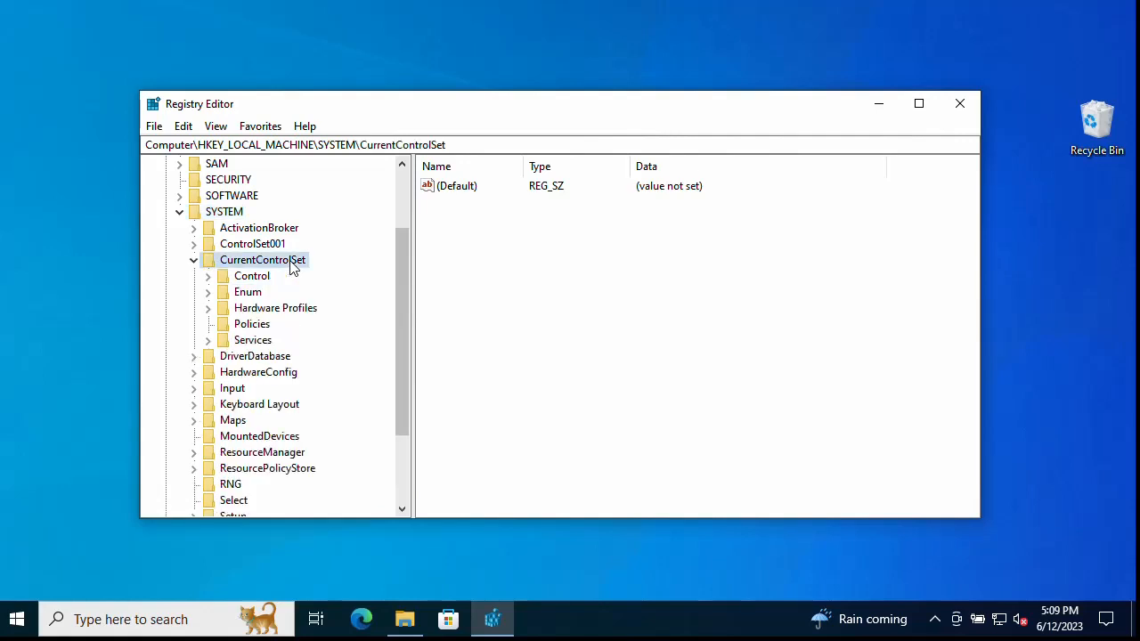
{"action": "double_click", "coordinate": [253, 340]}
Step: Scroll through the Services keys looking for leftover MSSQL service entries
{"action": "scroll", "coordinate": [362, 310], "scroll_direction": "down", "scroll_amount": 2}
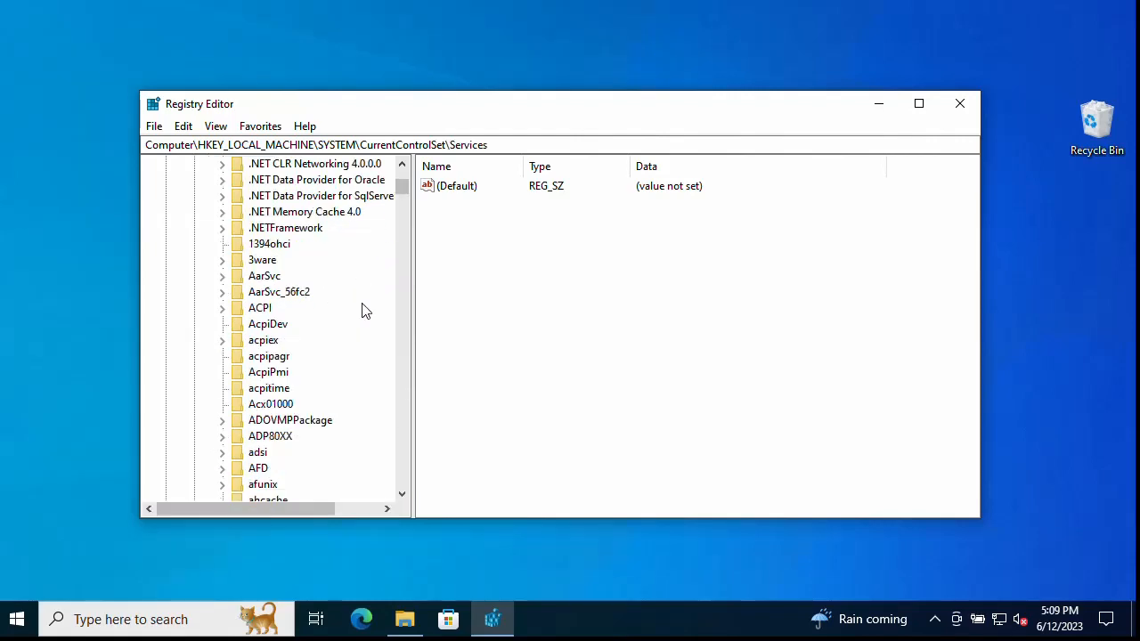
{"action": "scroll", "coordinate": [362, 311], "scroll_direction": "down", "scroll_amount": 12}
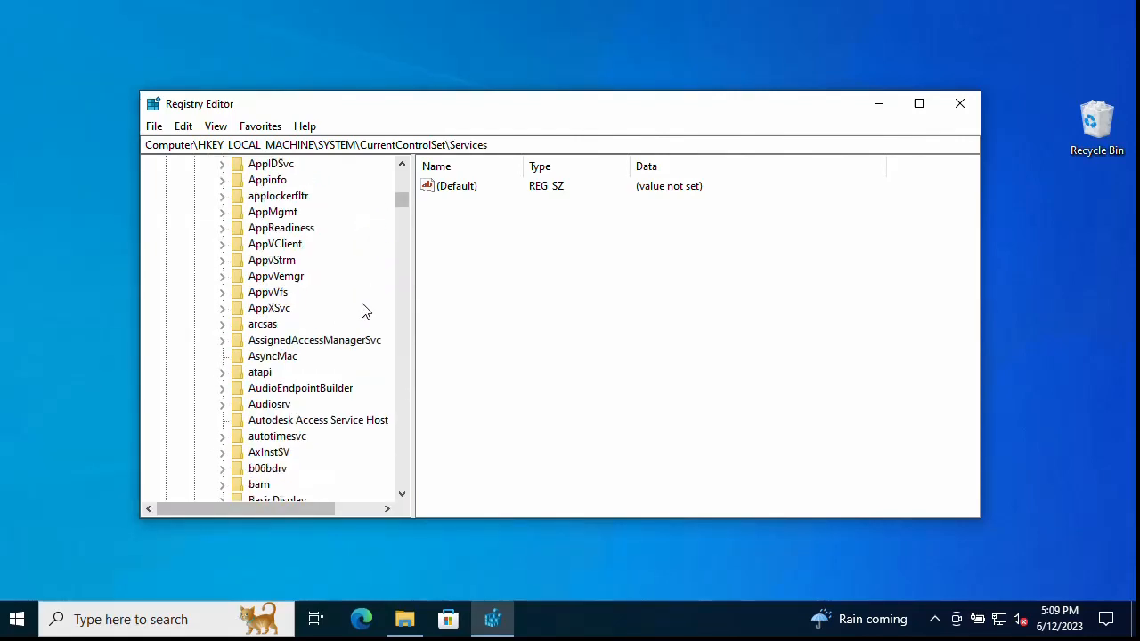
{"action": "scroll", "coordinate": [362, 310], "scroll_direction": "down", "scroll_amount": 20}
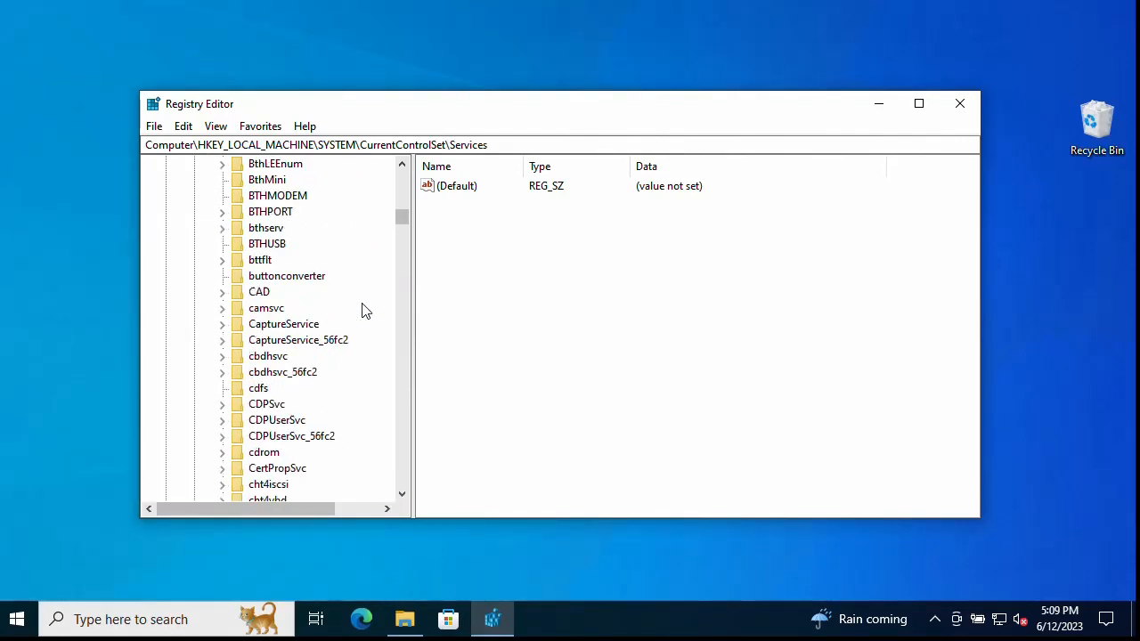
{"action": "scroll", "coordinate": [361, 311], "scroll_direction": "down", "scroll_amount": 20}
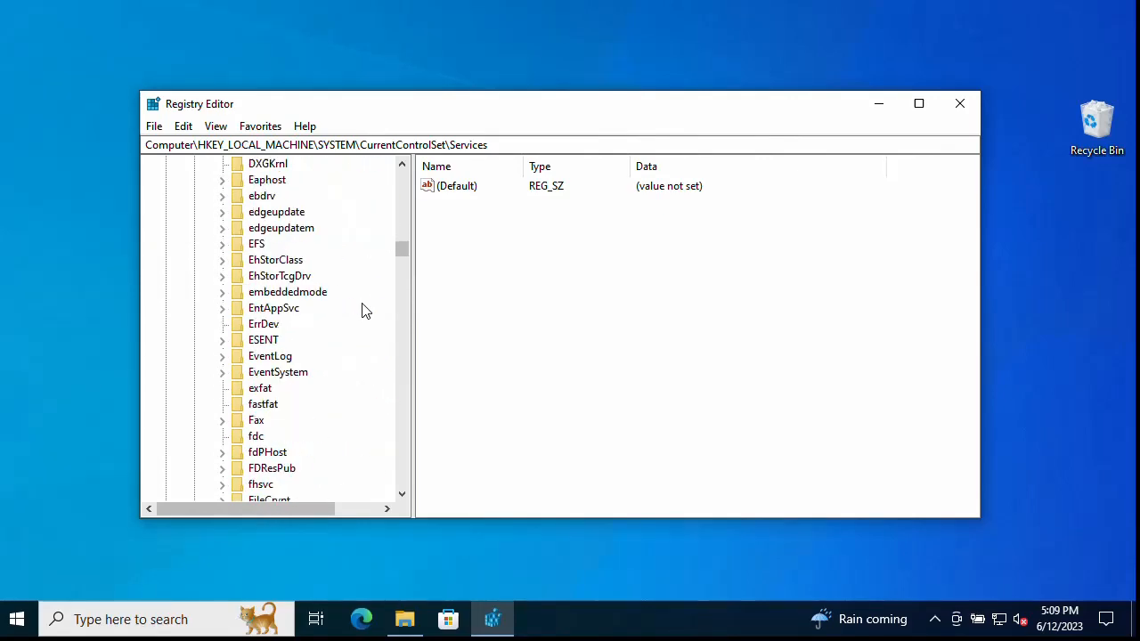
{"action": "scroll", "coordinate": [361, 311], "scroll_direction": "down", "scroll_amount": 20}
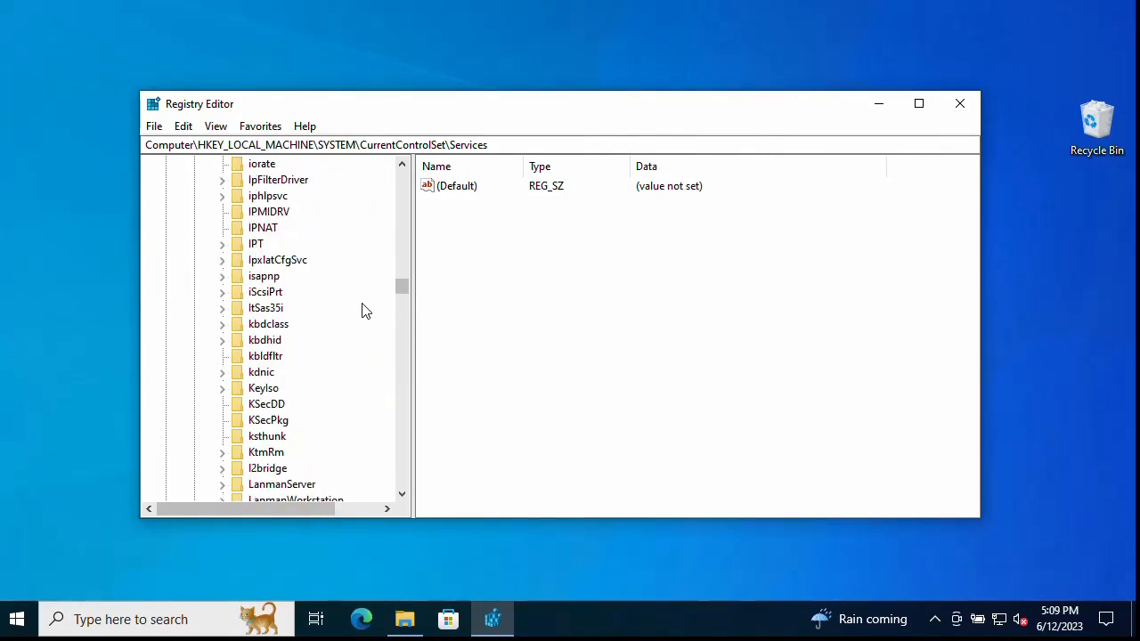
{"action": "scroll", "coordinate": [362, 311], "scroll_direction": "down", "scroll_amount": 5}
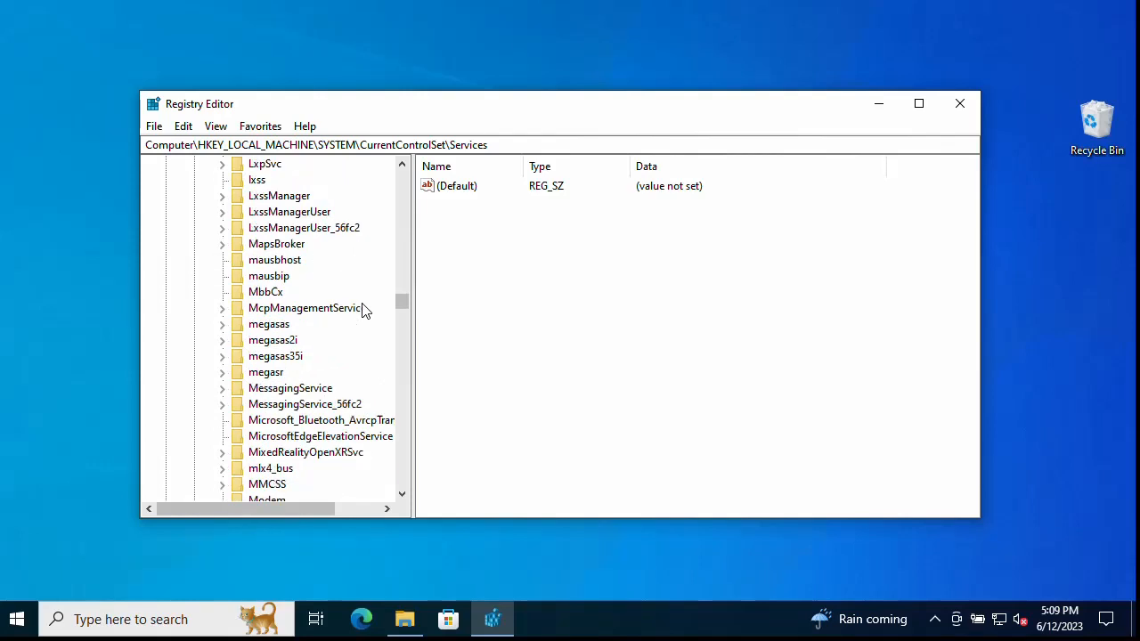
{"action": "scroll", "coordinate": [333, 347], "scroll_direction": "down", "scroll_amount": 1}
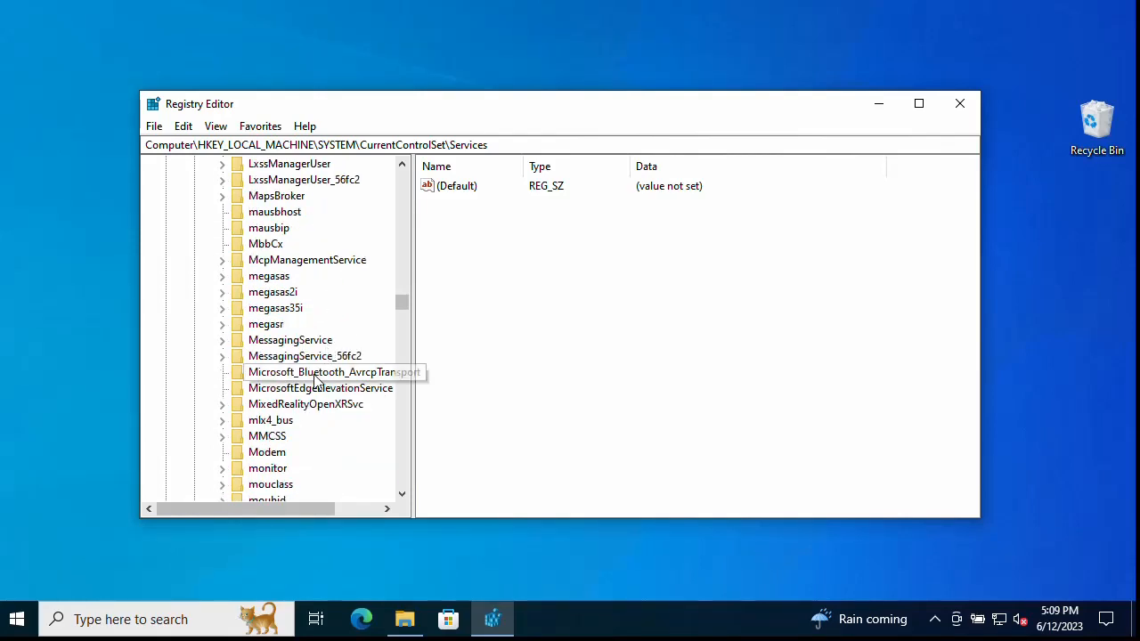
{"action": "scroll", "coordinate": [313, 388], "scroll_direction": "down", "scroll_amount": 3}
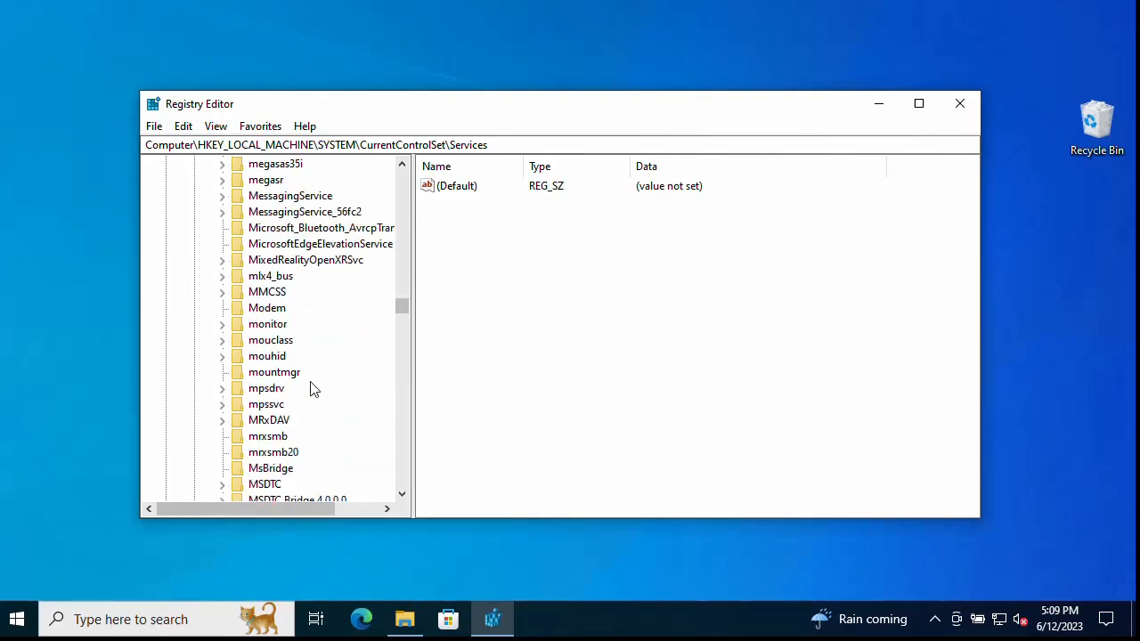
{"action": "scroll", "coordinate": [328, 401], "scroll_direction": "down", "scroll_amount": 3}
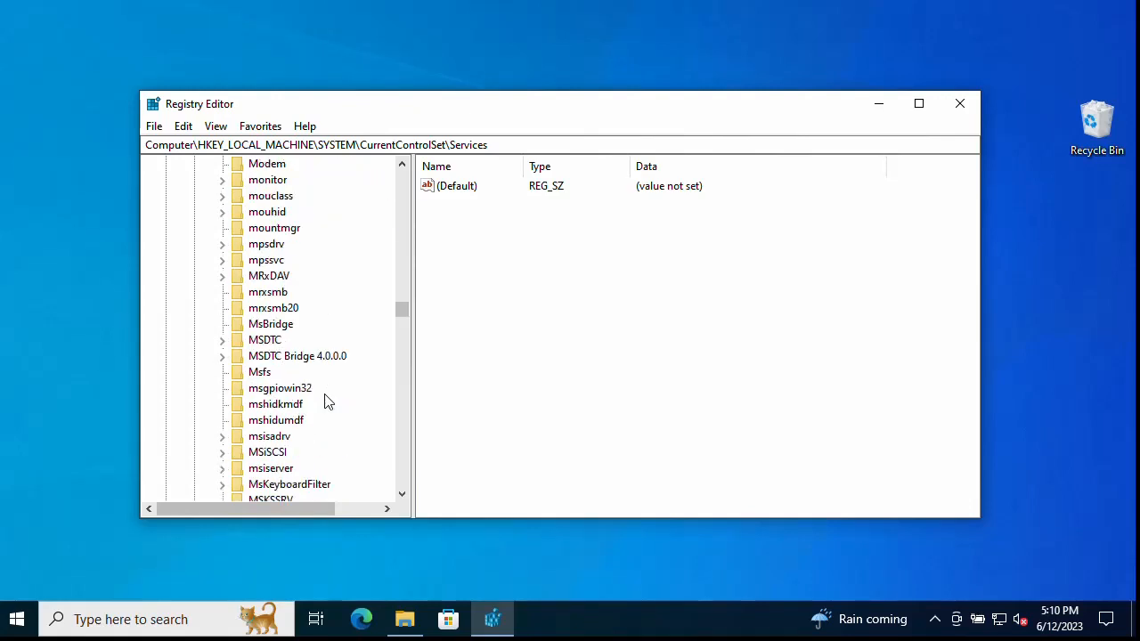
{"action": "scroll", "coordinate": [327, 401], "scroll_direction": "down", "scroll_amount": 1}
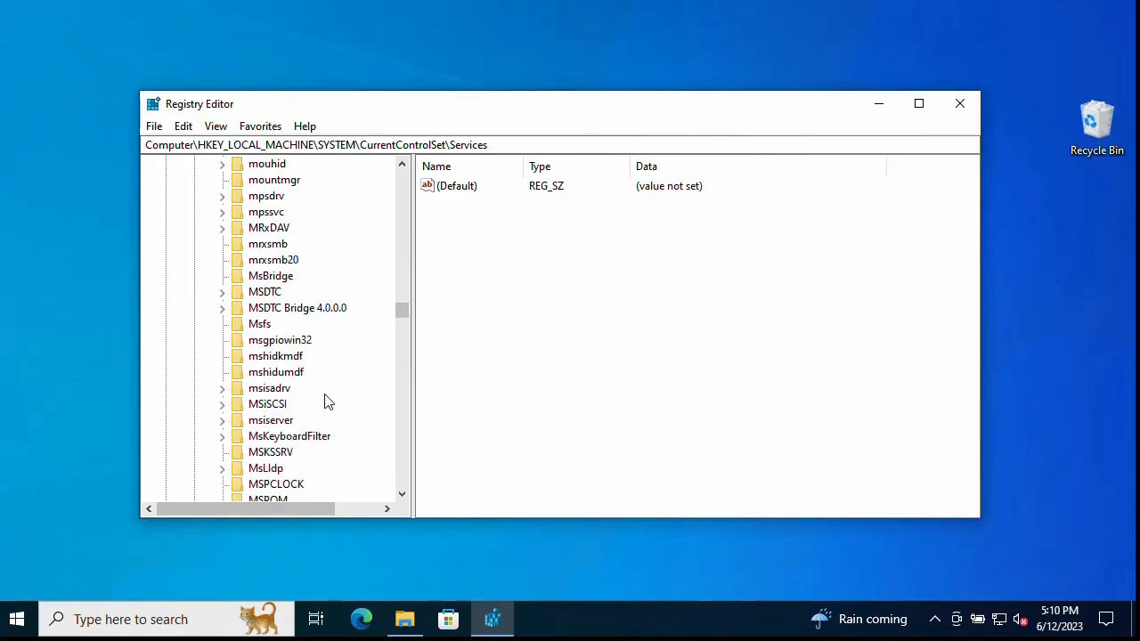
{"action": "scroll", "coordinate": [326, 440], "scroll_direction": "down", "scroll_amount": 3}
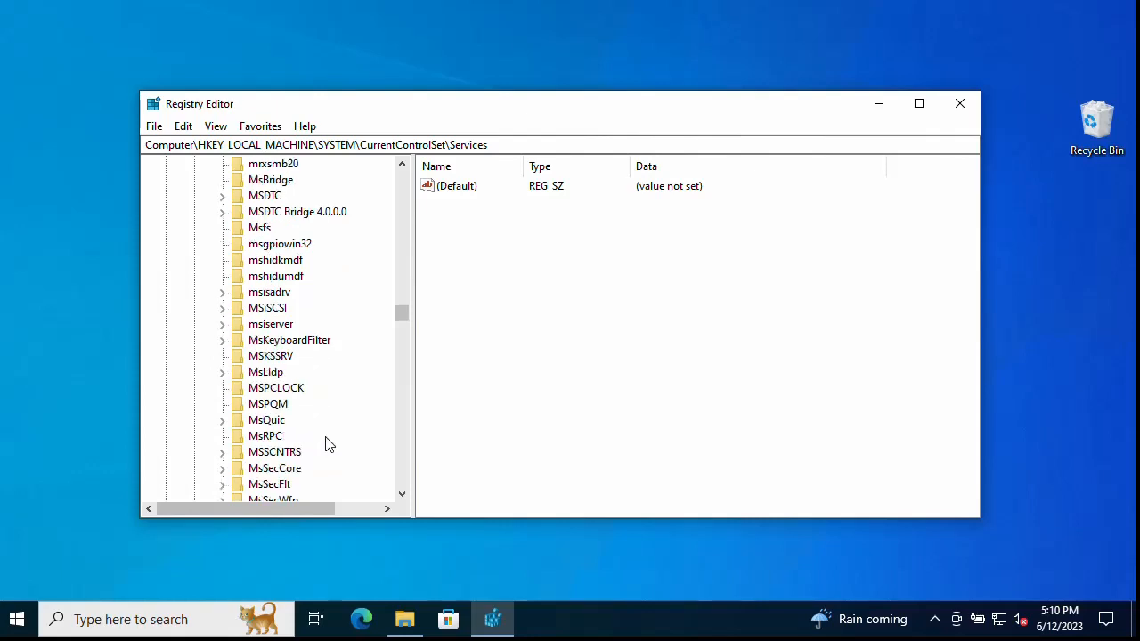
{"action": "scroll", "coordinate": [328, 445], "scroll_direction": "down", "scroll_amount": 3}
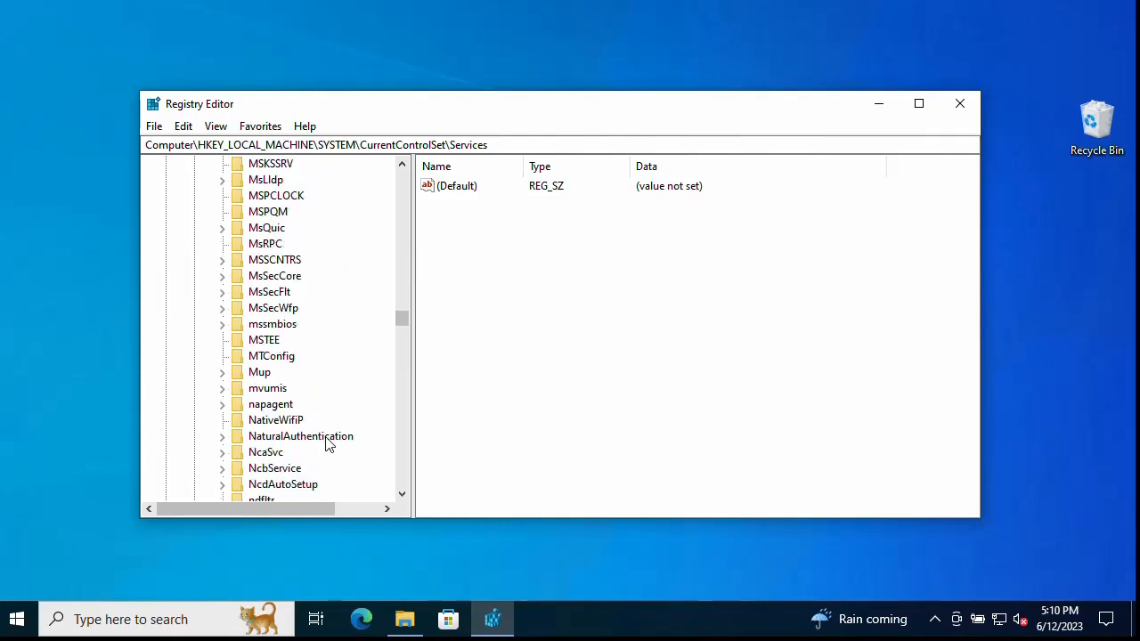
{"action": "scroll", "coordinate": [328, 444], "scroll_direction": "down", "scroll_amount": 2}
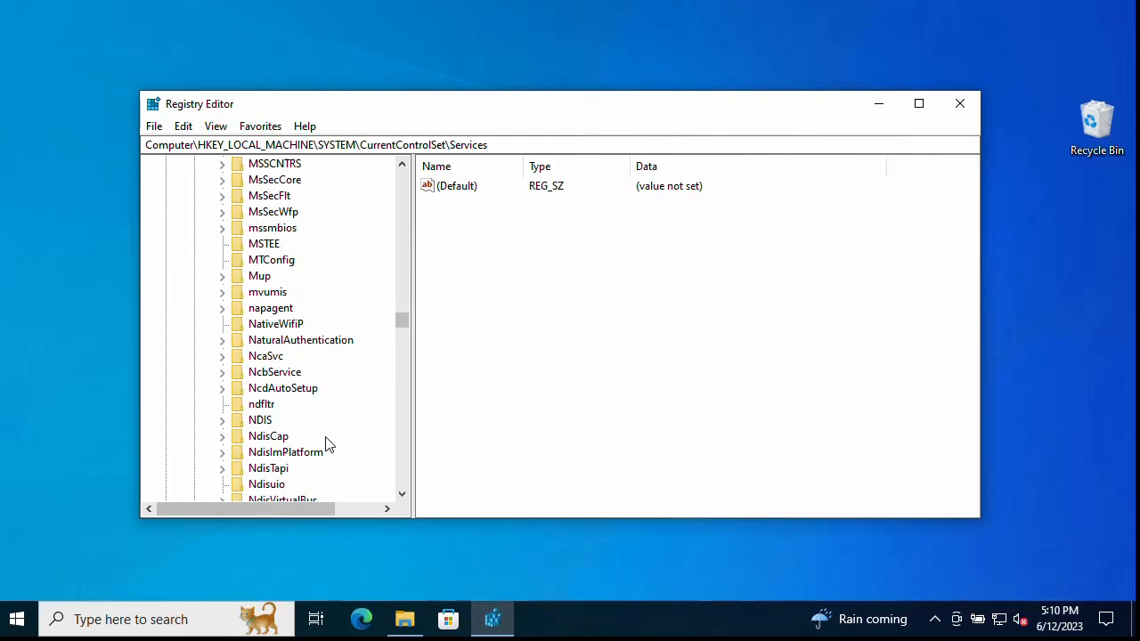
{"action": "scroll", "coordinate": [354, 401], "scroll_direction": "down", "scroll_amount": 2}
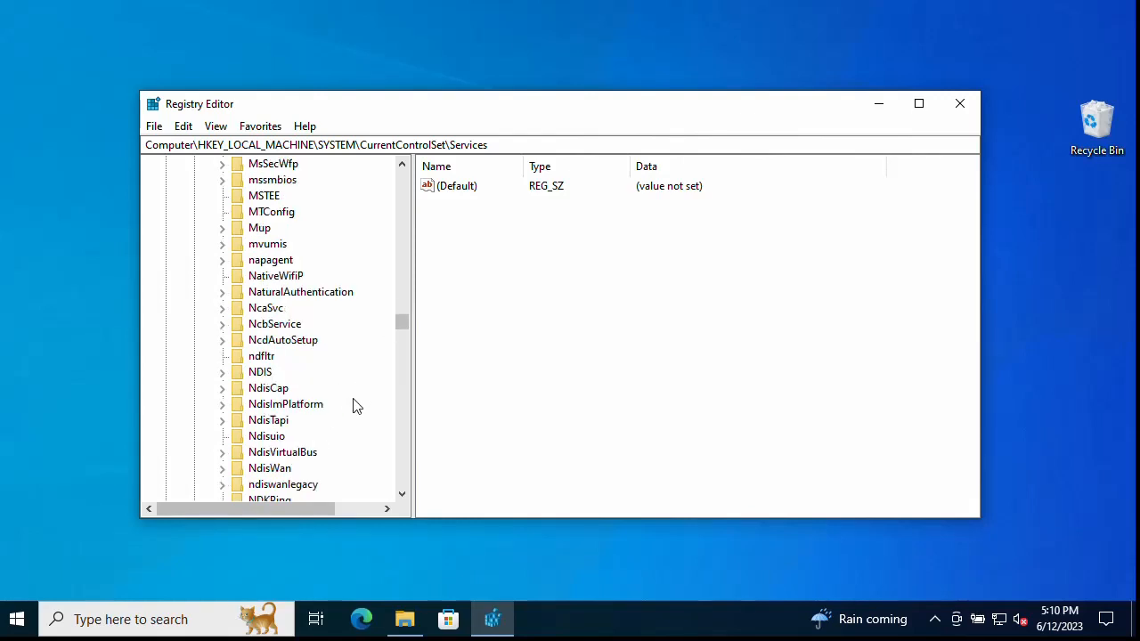
{"action": "left_click_drag", "start_coordinate": [402, 319], "coordinate": [402, 173]}
Step: Collapse HKEY_LOCAL_MACHINE and open HKEY_CURRENT_USER\SOFTWARE\Microsoft\Microsoft Management Console
{"action": "double_click", "coordinate": [224, 310]}
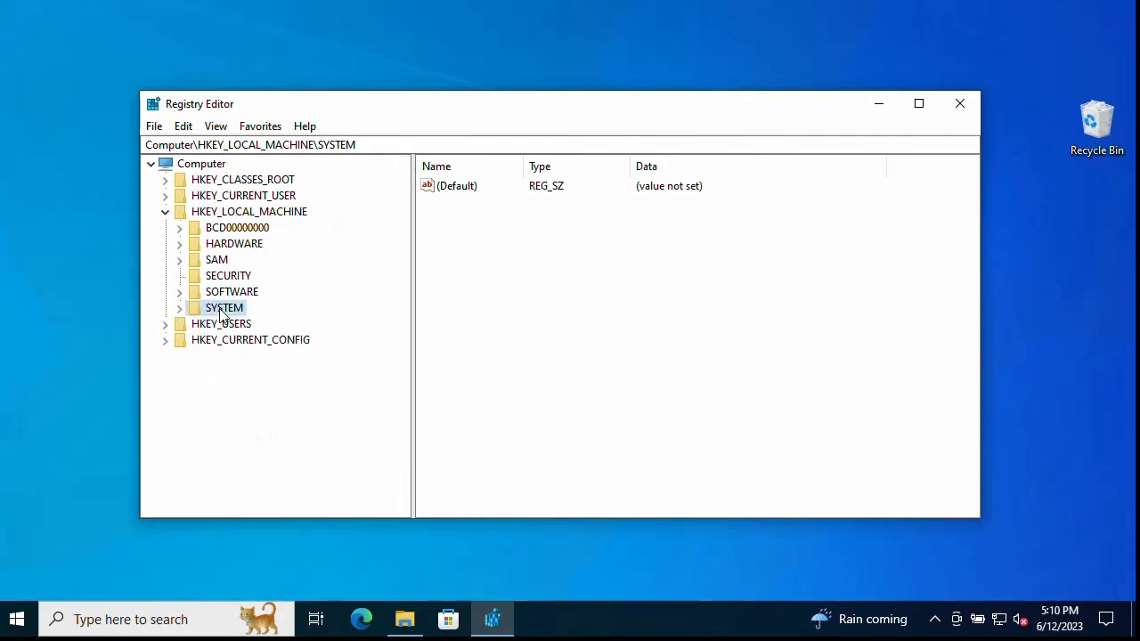
{"action": "double_click", "coordinate": [223, 214]}
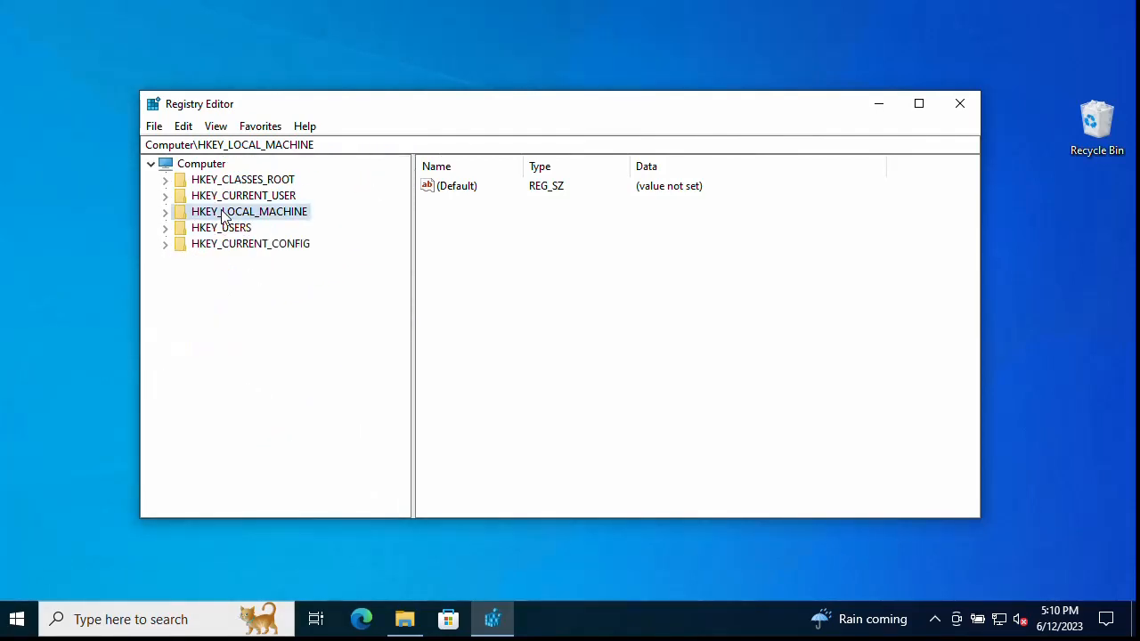
{"action": "double_click", "coordinate": [270, 197]}
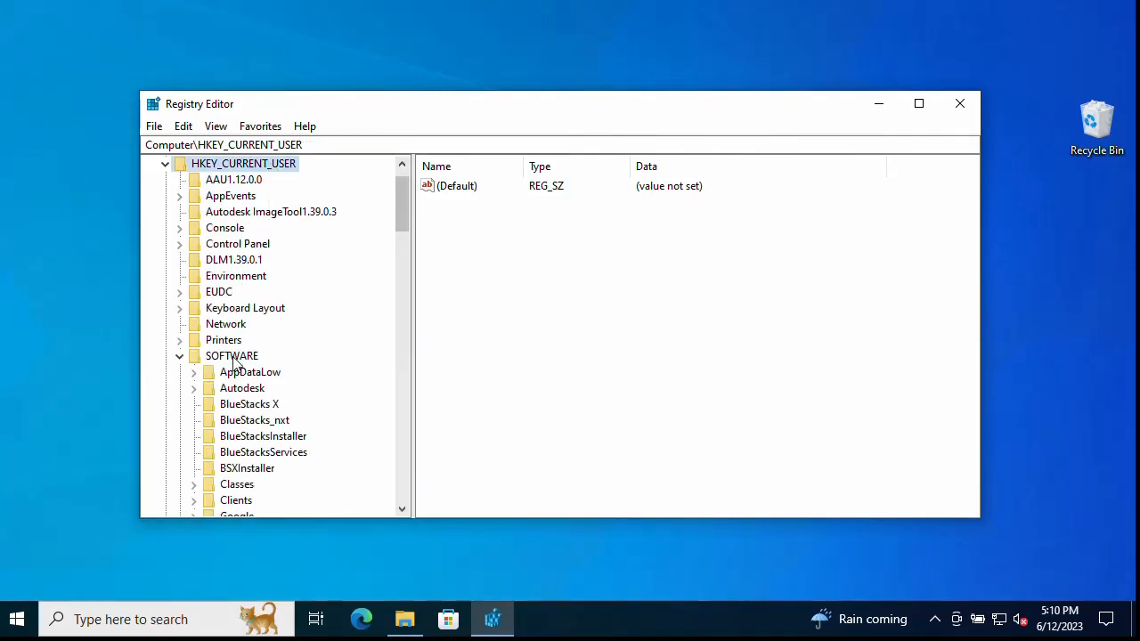
{"action": "scroll", "coordinate": [330, 385], "scroll_direction": "down", "scroll_amount": 4}
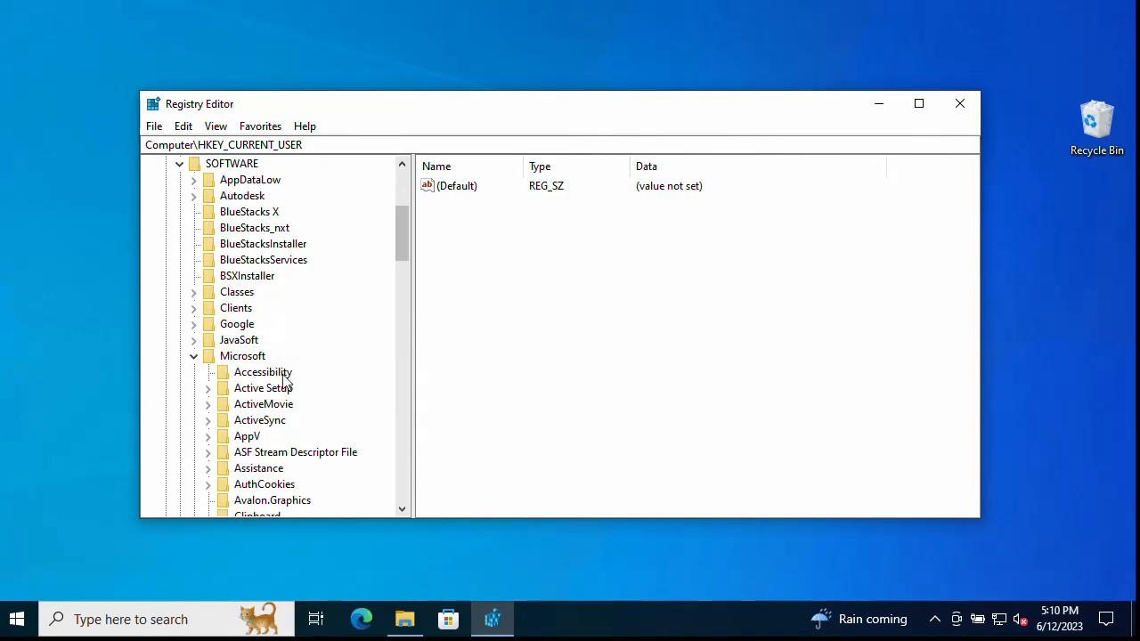
{"action": "left_click", "coordinate": [243, 358]}
{"action": "scroll", "coordinate": [324, 364], "scroll_direction": "down", "scroll_amount": 5}
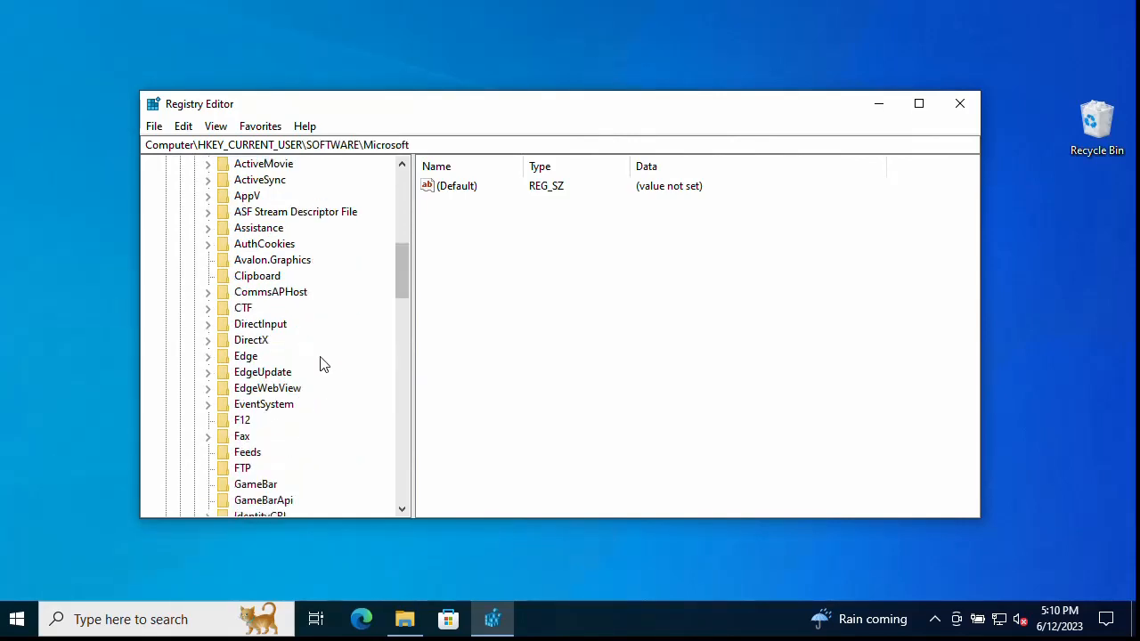
{"action": "scroll", "coordinate": [323, 364], "scroll_direction": "down", "scroll_amount": 3}
{"action": "scroll", "coordinate": [323, 364], "scroll_direction": "down", "scroll_amount": 1}
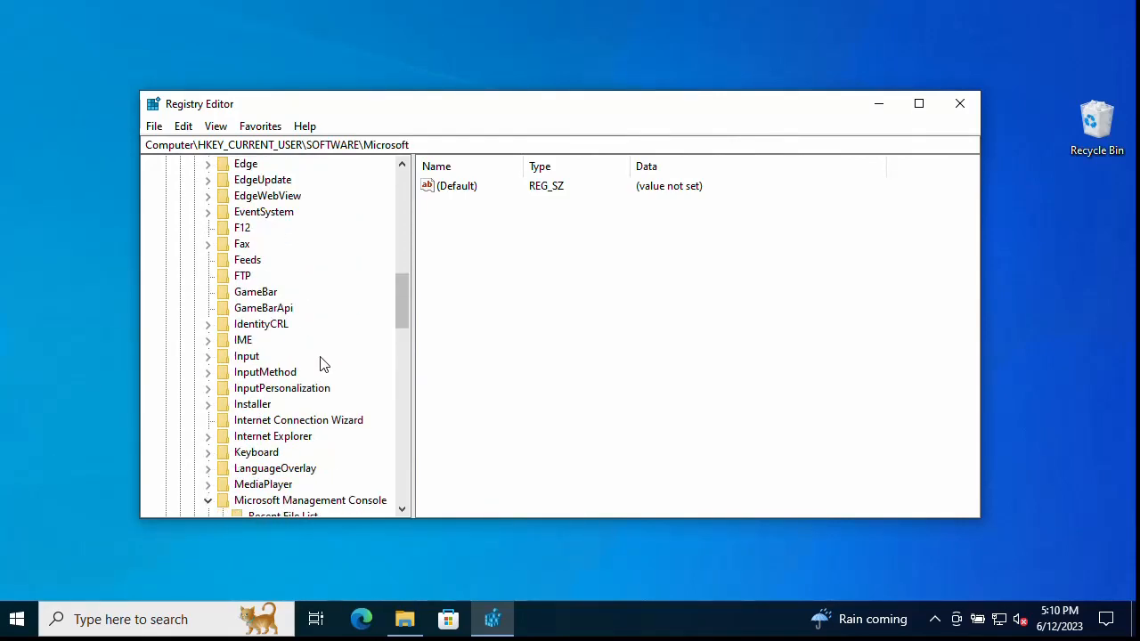
{"action": "scroll", "coordinate": [323, 364], "scroll_direction": "down", "scroll_amount": 3}
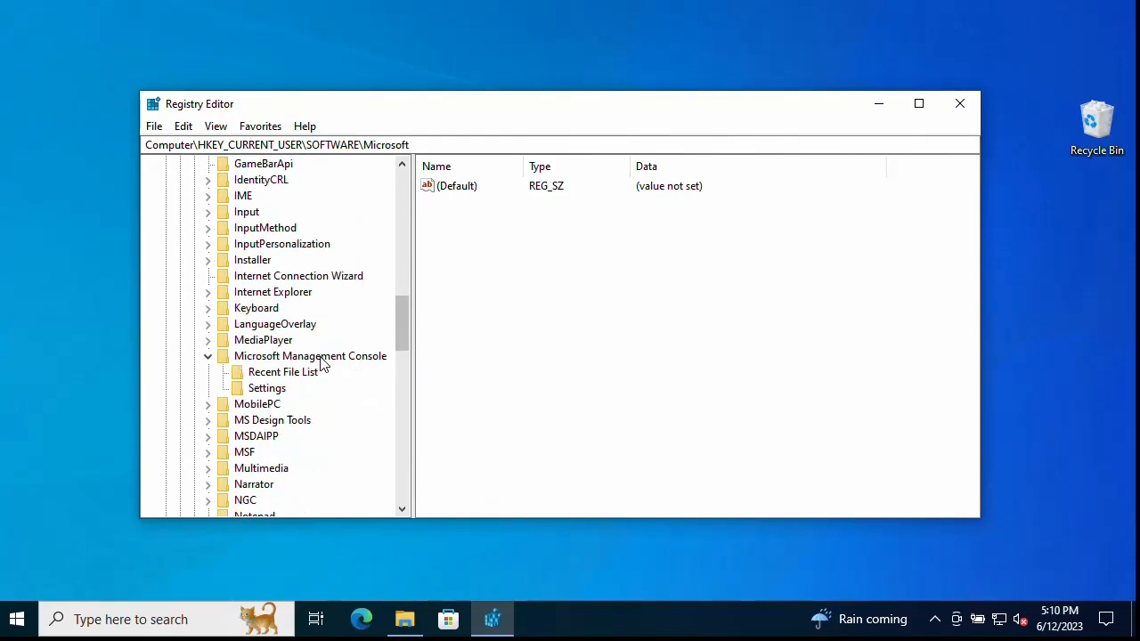
{"action": "double_click", "coordinate": [264, 357]}
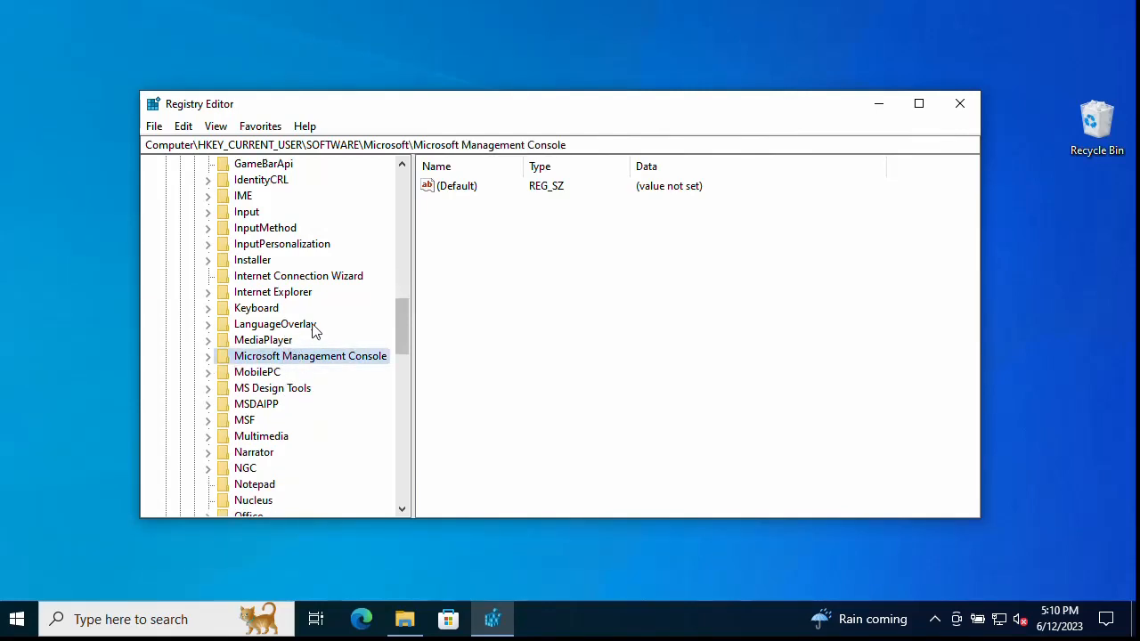
{"action": "scroll", "coordinate": [345, 402], "scroll_direction": "down", "scroll_amount": 2}
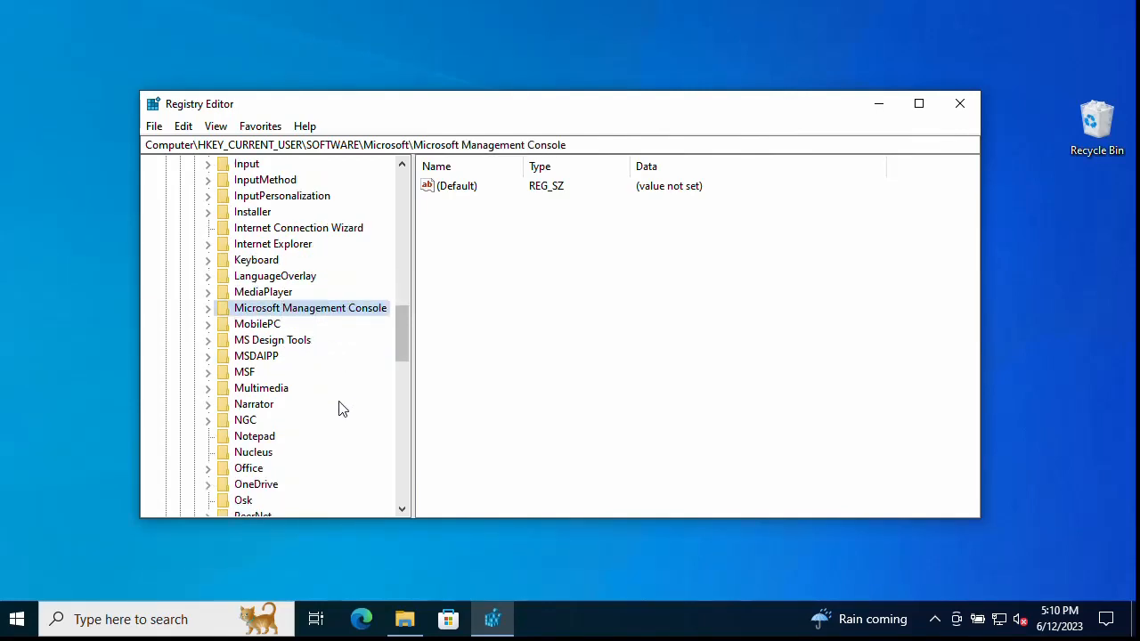
{"action": "scroll", "coordinate": [288, 334], "scroll_direction": "up", "scroll_amount": 1}
Step: Open the Start menu's power options to restart the PC
{"action": "left_click", "coordinate": [24, 620]}
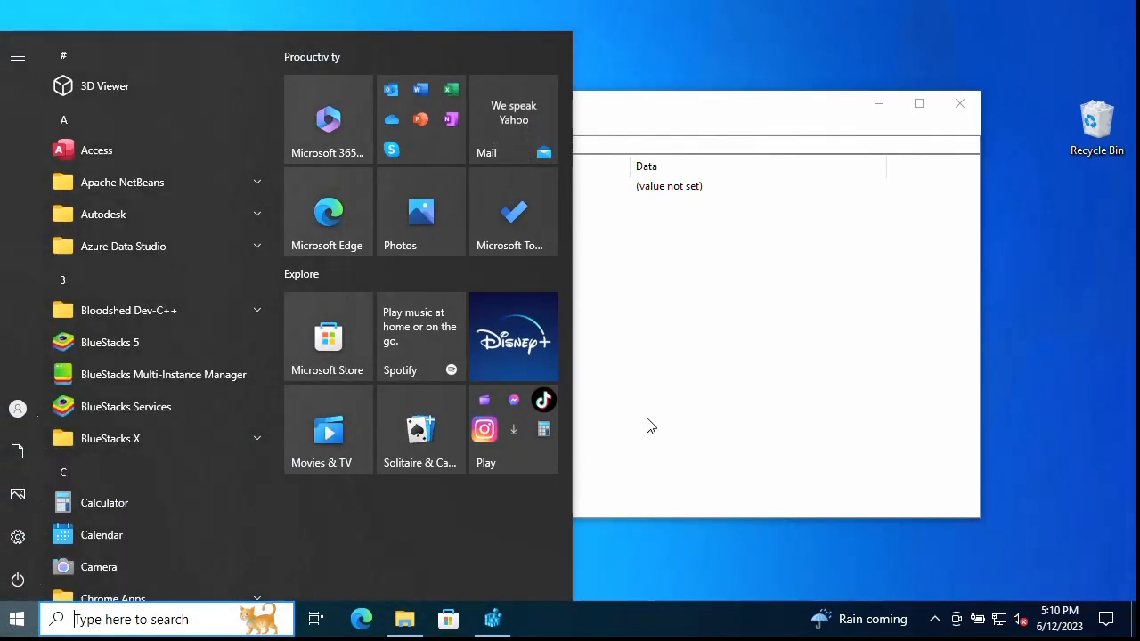
{"action": "left_click", "coordinate": [17, 580]}
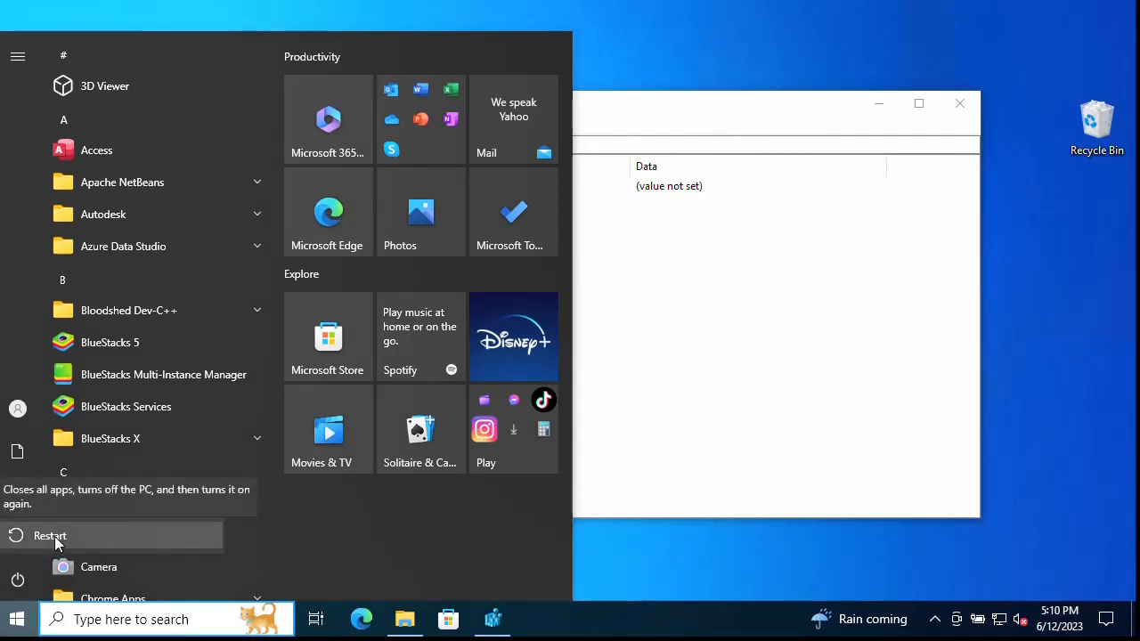